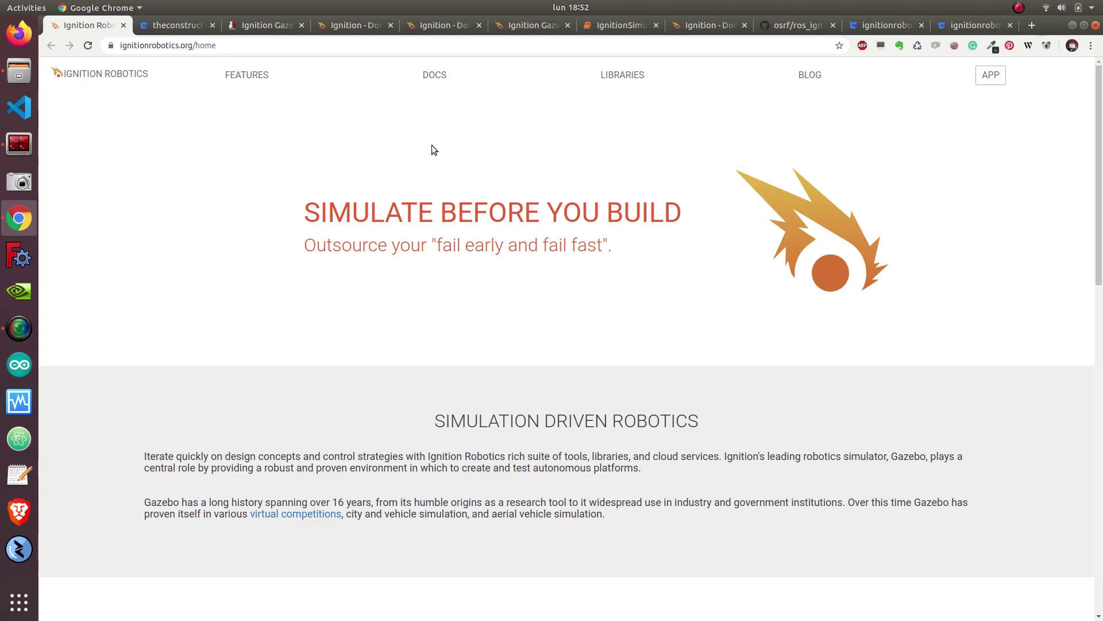
Review the IgnitionSimulator_notebooks repo in Bitbucket, then show the IgnitionSimulatorCitadel_QuickStart_Review notebook
click(175, 25)
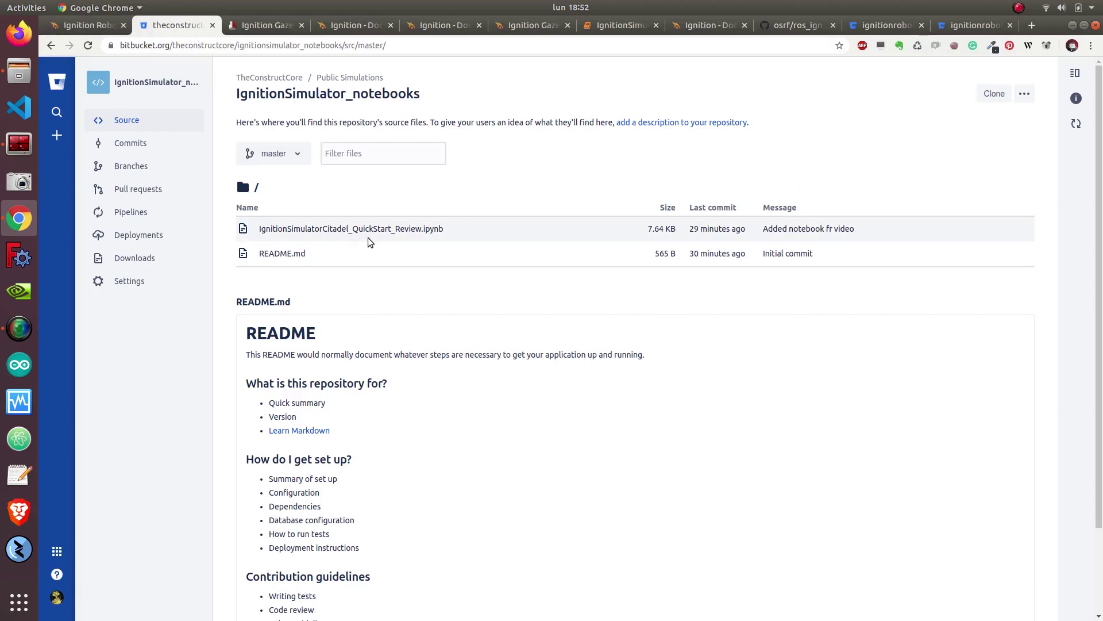
click(609, 25)
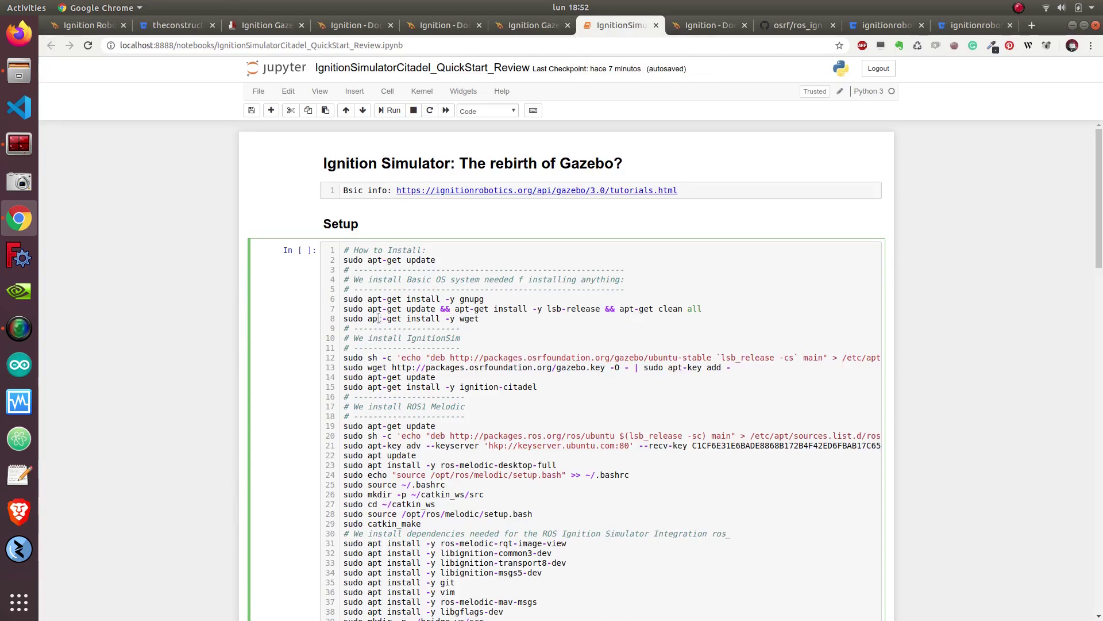
Show the Ignition Robotics docs Overview page, 'What is Ignition Robotics?'
click(352, 27)
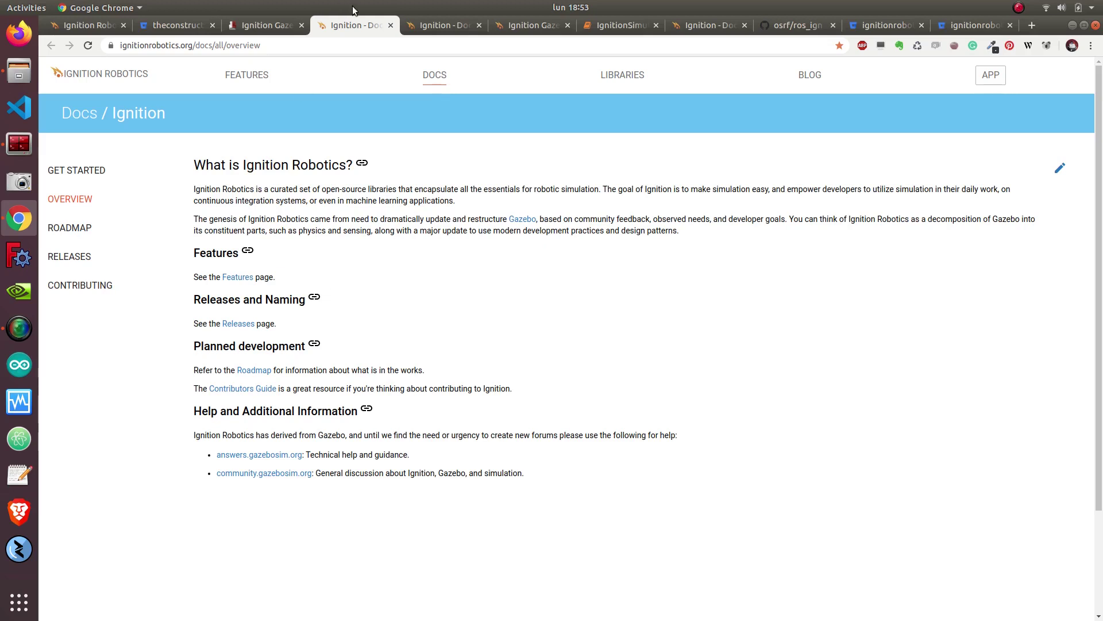
Highlight the Citadel row in the Release List, then open the Ignition Gazebo 3.0.0 Tutorials page
click(421, 26)
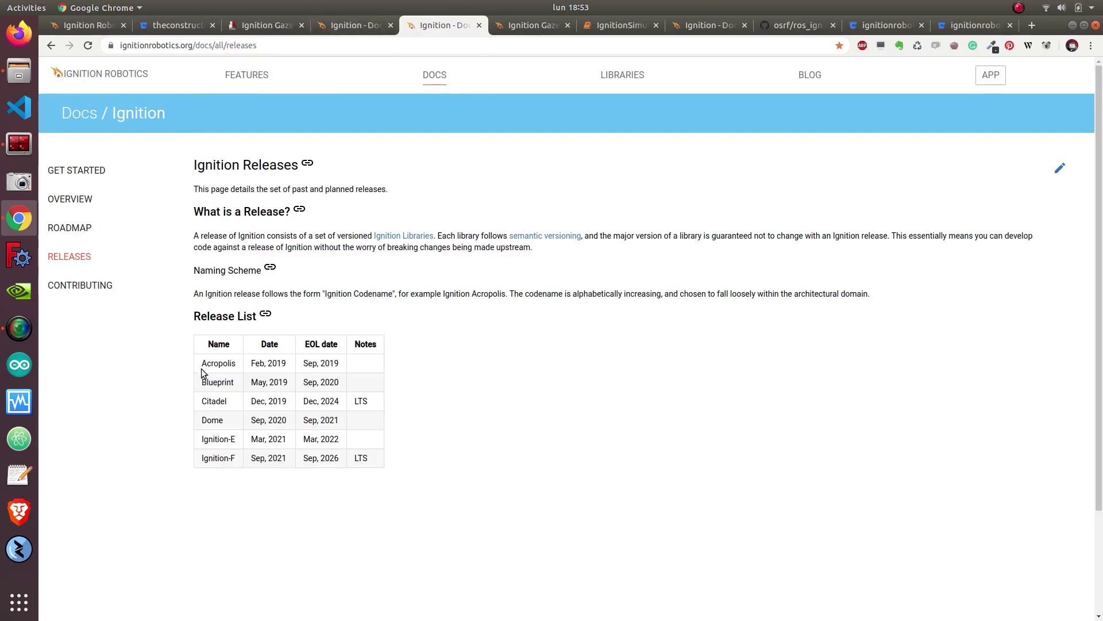
drag(201, 365, 235, 366)
click(204, 405)
drag(202, 404, 369, 398)
click(223, 400)
drag(203, 404, 214, 404)
click(511, 26)
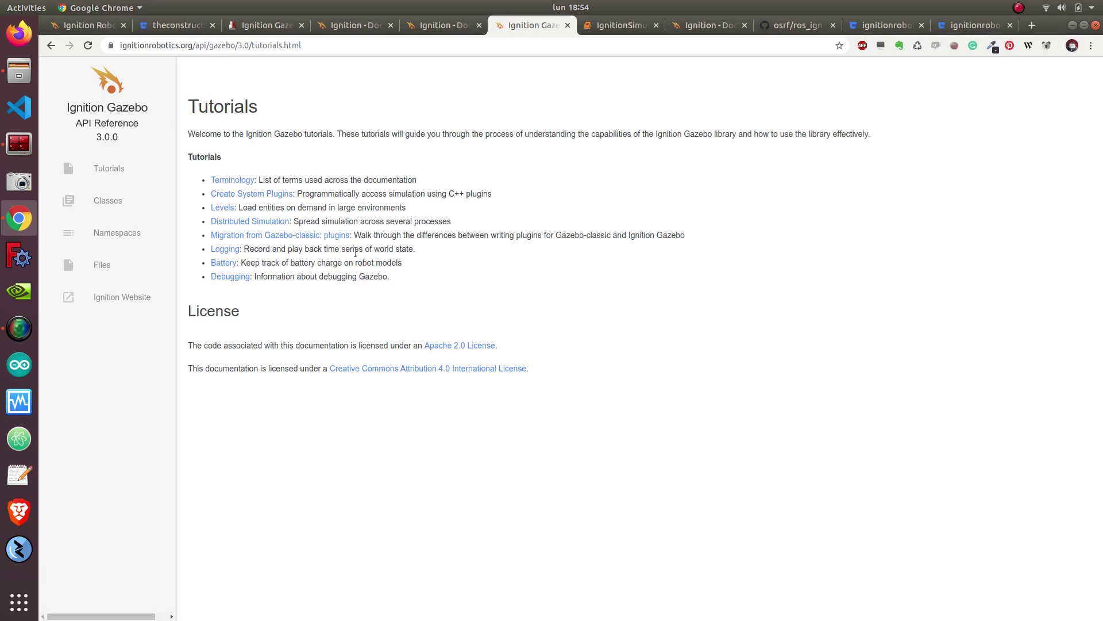
Back in the QuickStart notebook, select the Setup cell's install commands and check the terminal
click(608, 26)
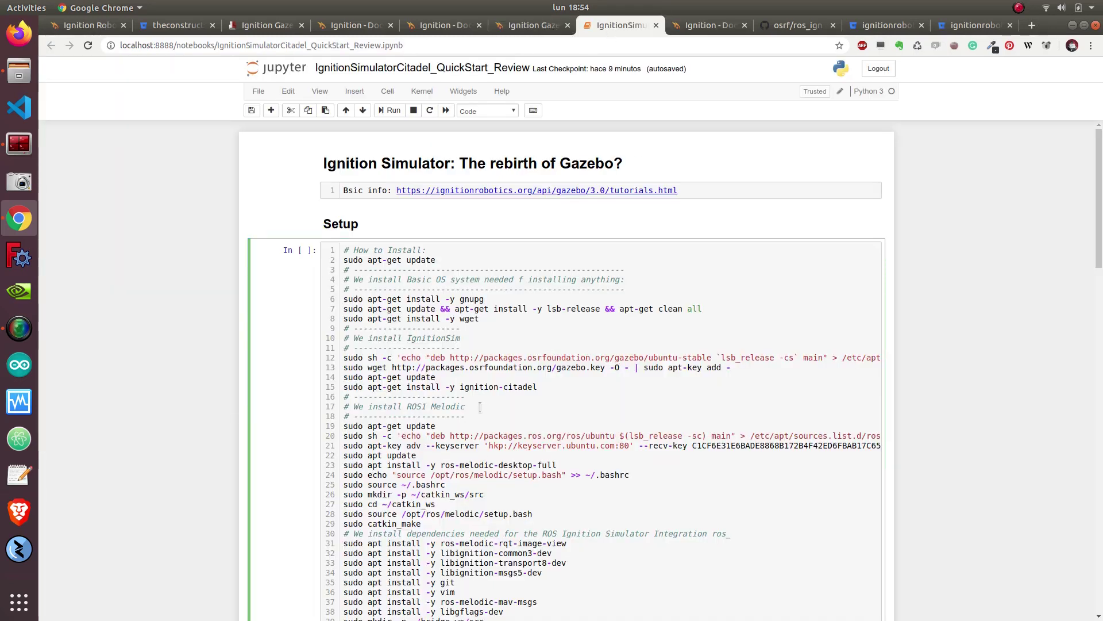
scroll(462, 388, down, 4)
scroll(353, 191, up, 2)
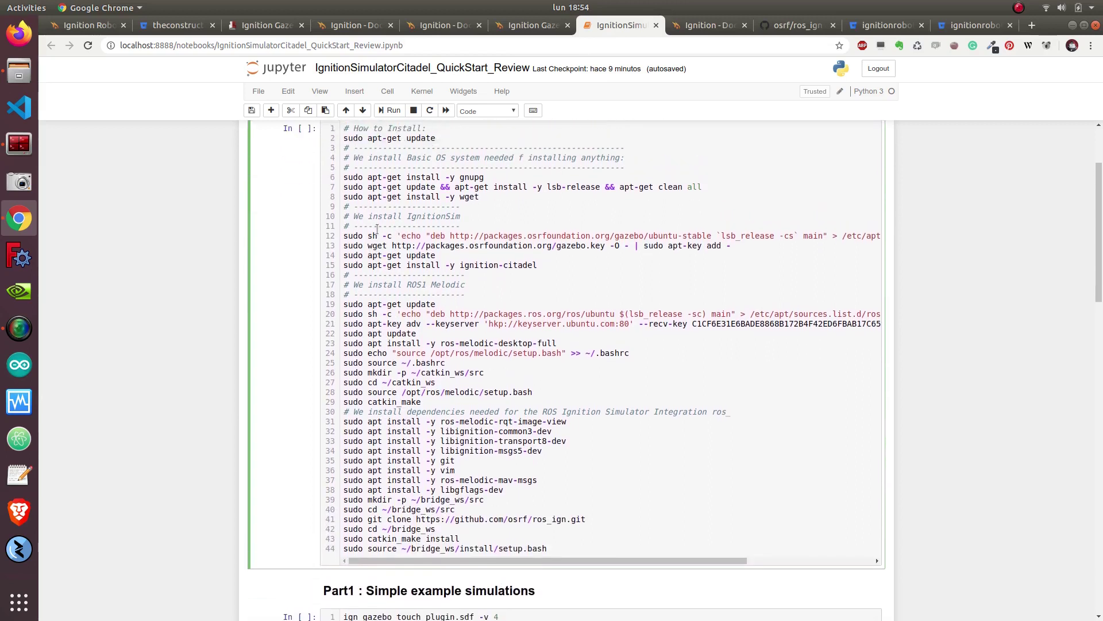
drag(344, 158, 553, 578)
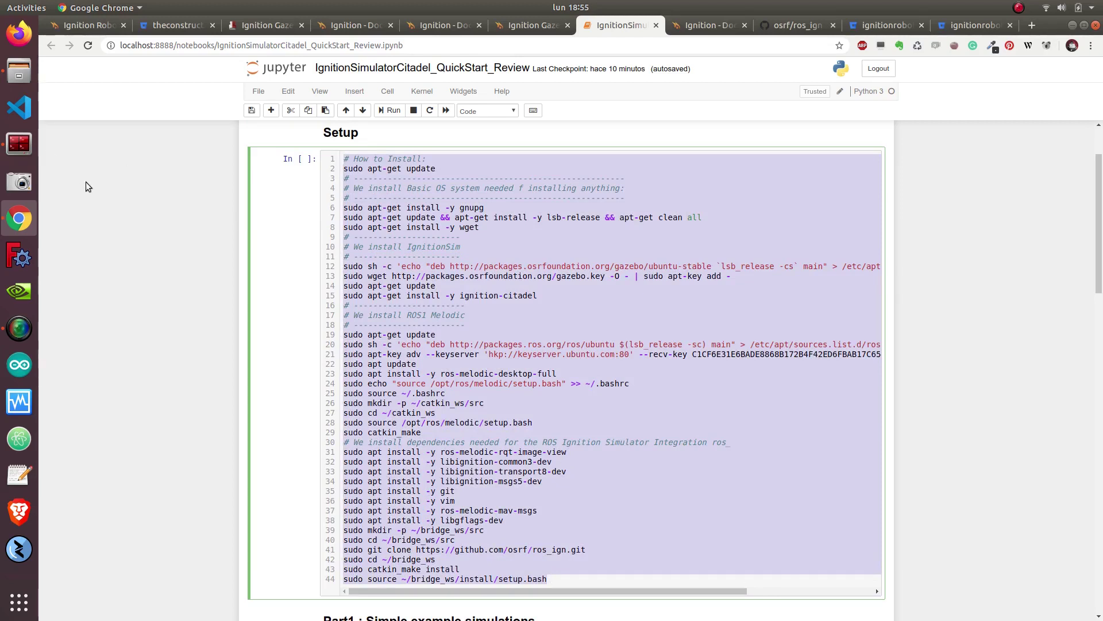
click(20, 145)
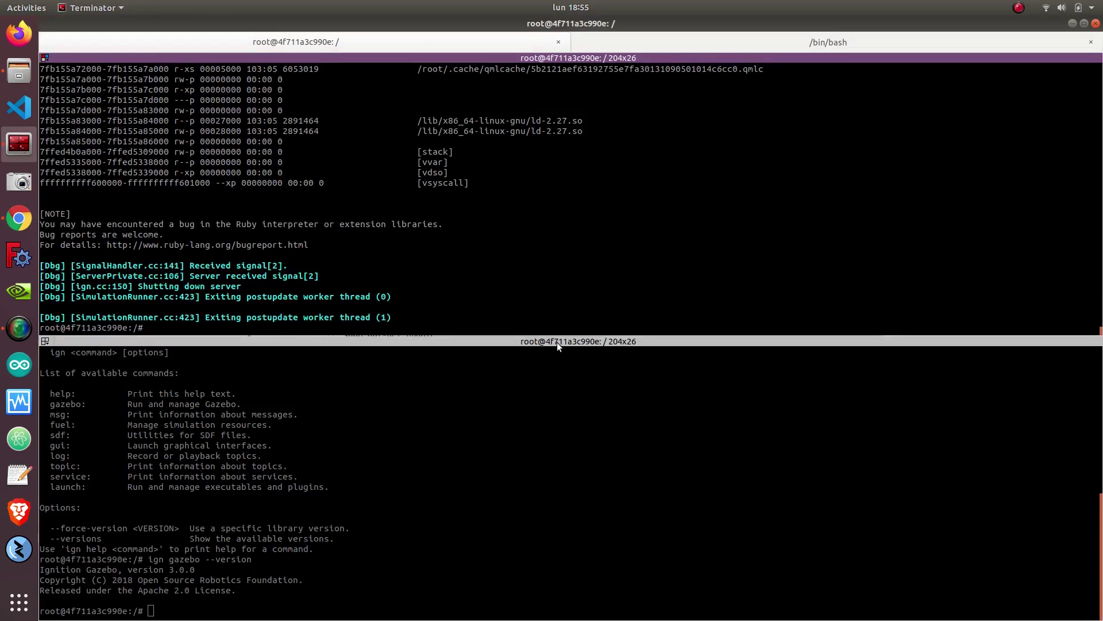
Copy the 'ign gazebo actor.sdf -v 4' command from the Part1 cell into the terminal window
click(19, 219)
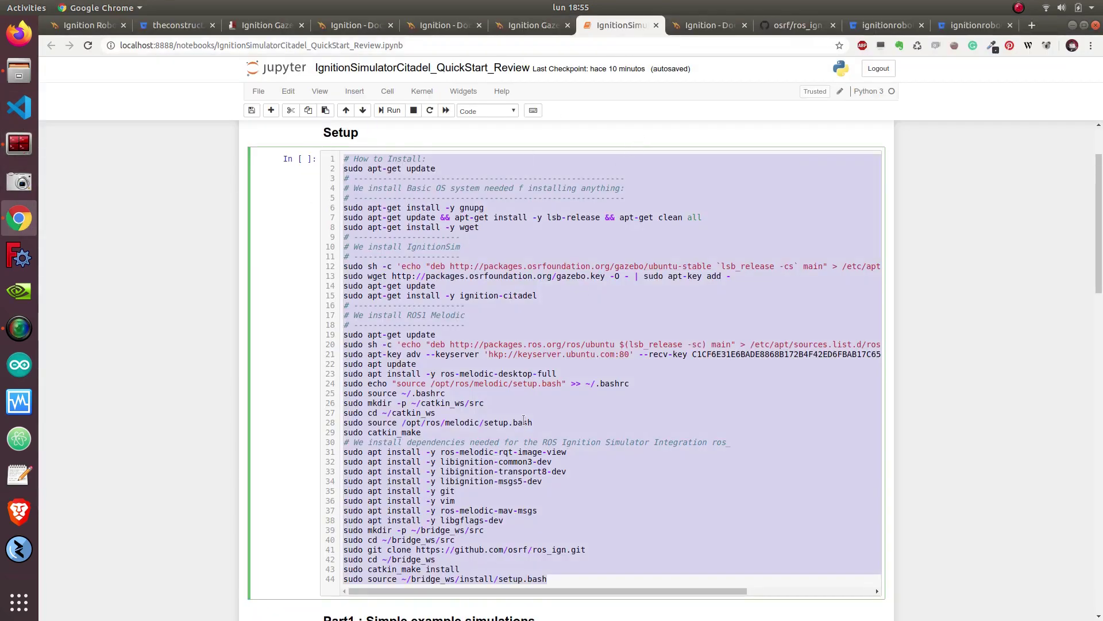
scroll(515, 418, down, 7)
click(482, 253)
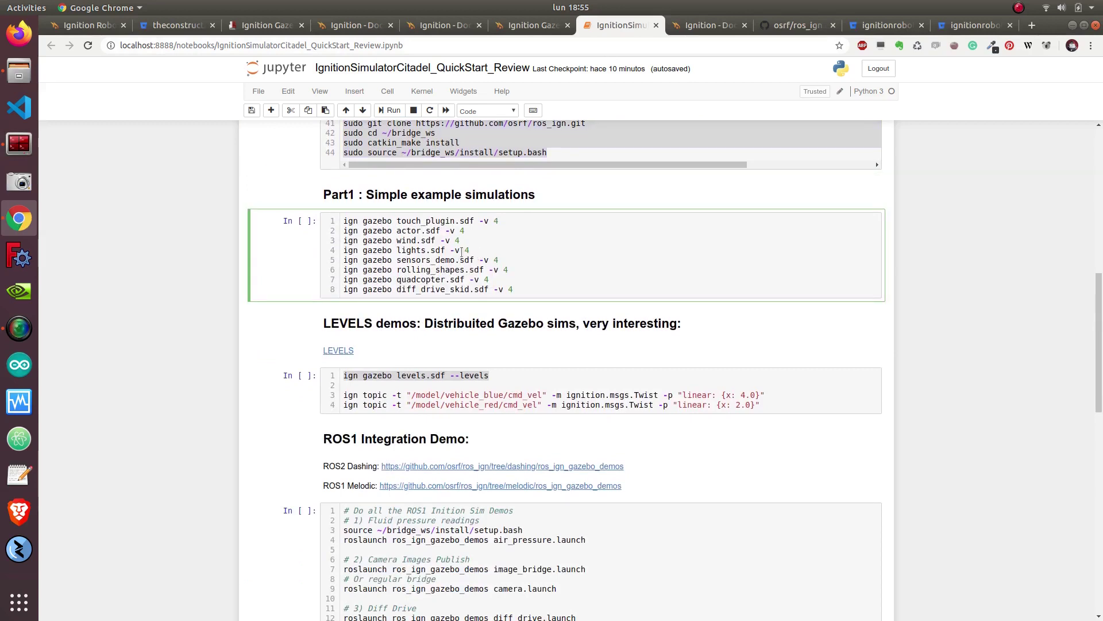
scroll(461, 251, up, 2)
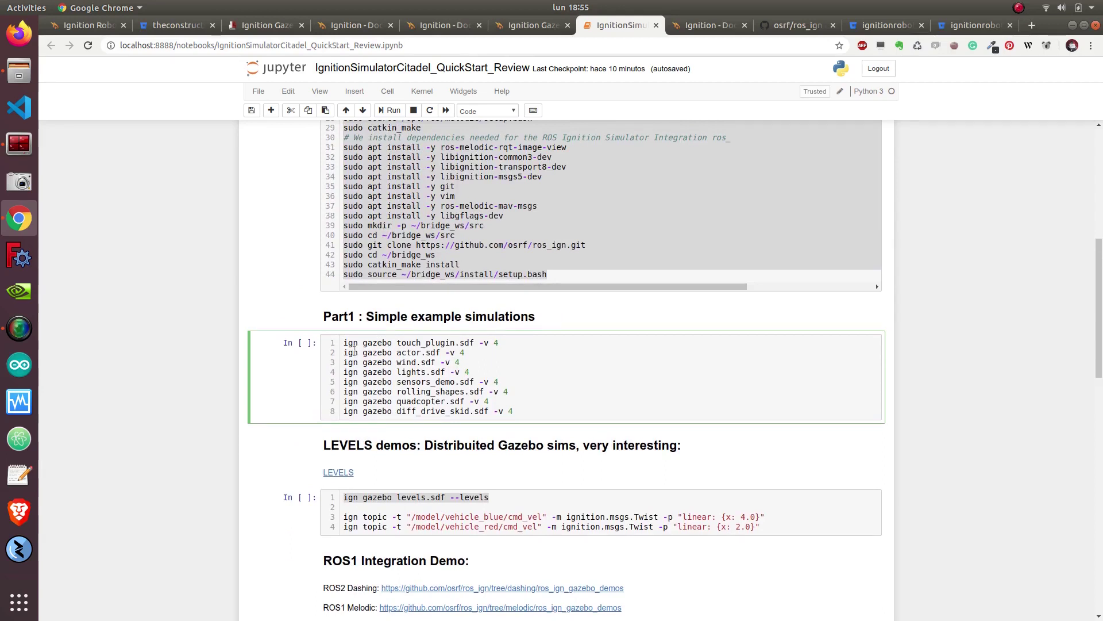
drag(344, 343, 432, 342)
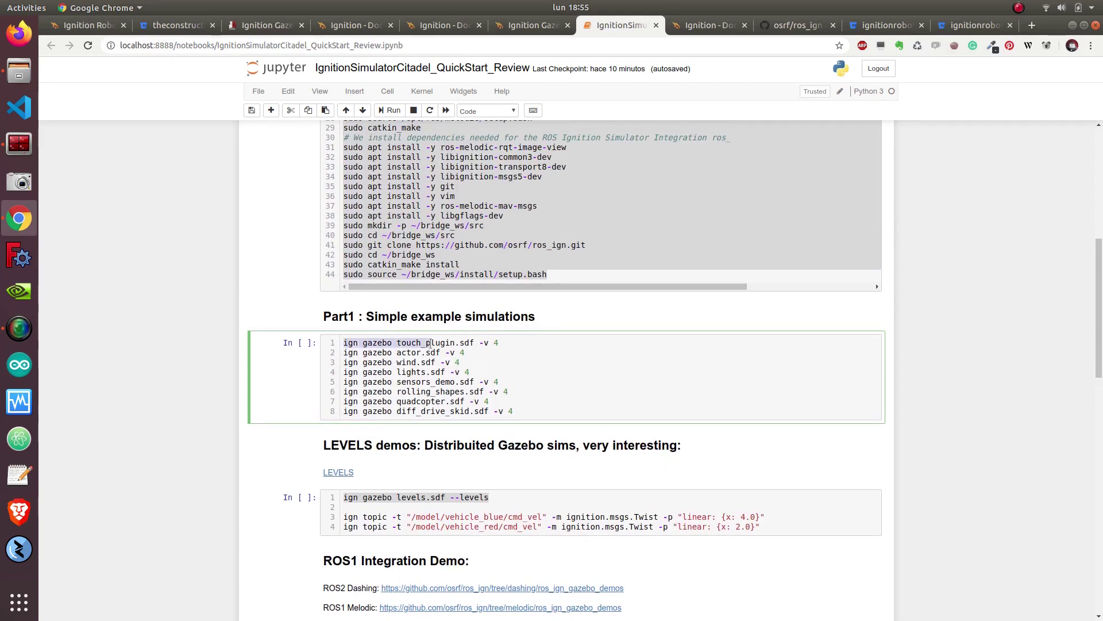
click(393, 362)
drag(345, 352, 466, 352)
key(ctrl+c)
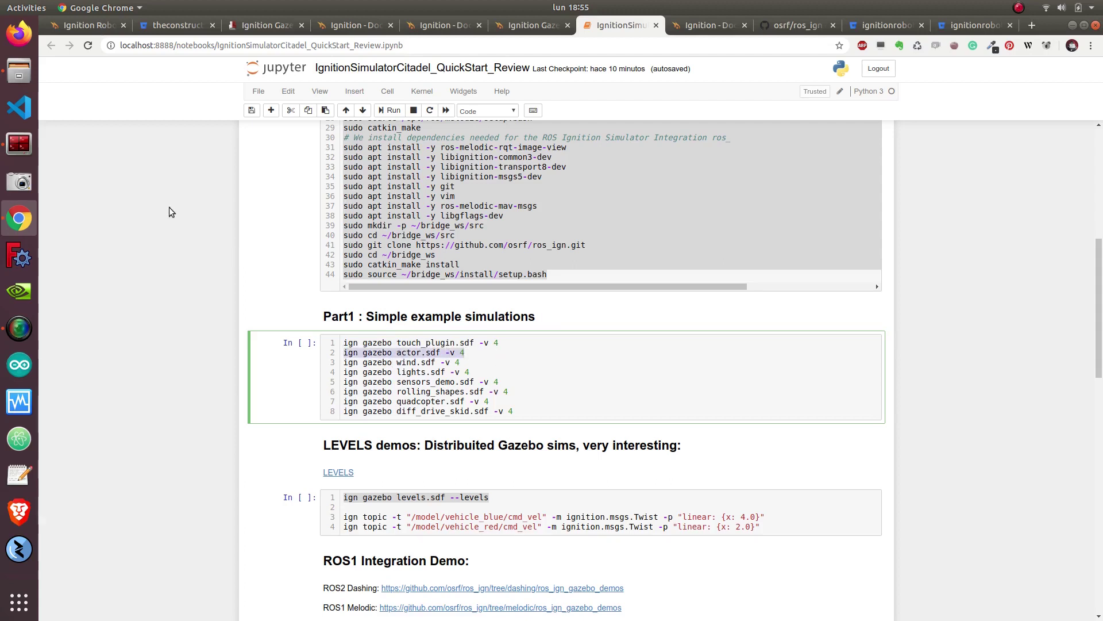
click(23, 147)
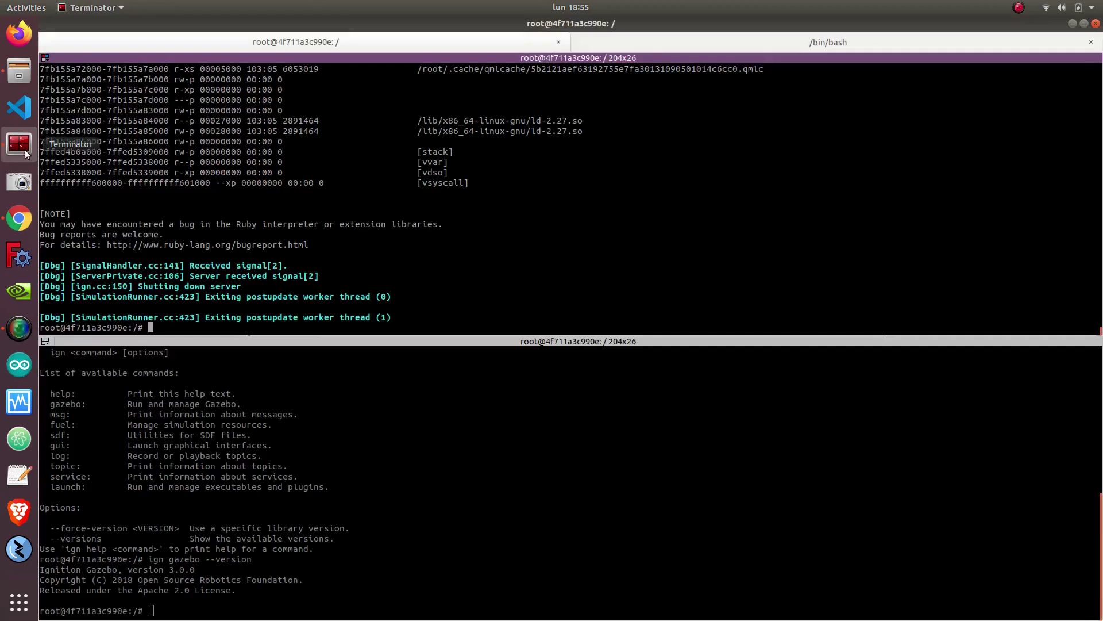
Run 'ign gazebo actor.sdf -v 4' in the terminal and start the actor simulation playing
middle_click(563, 291)
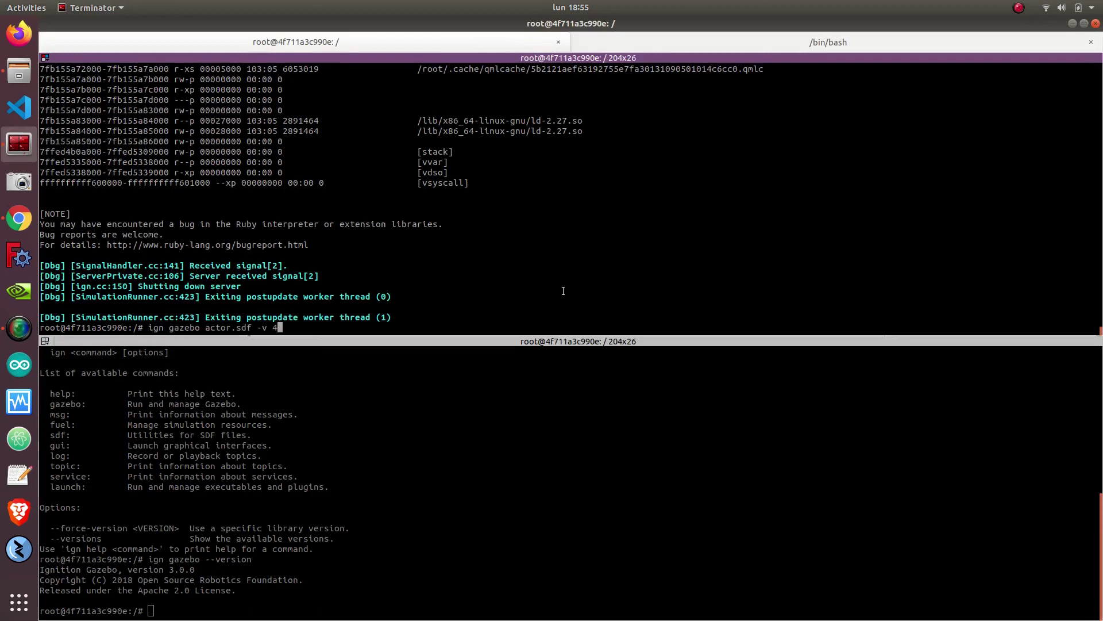
key(Return)
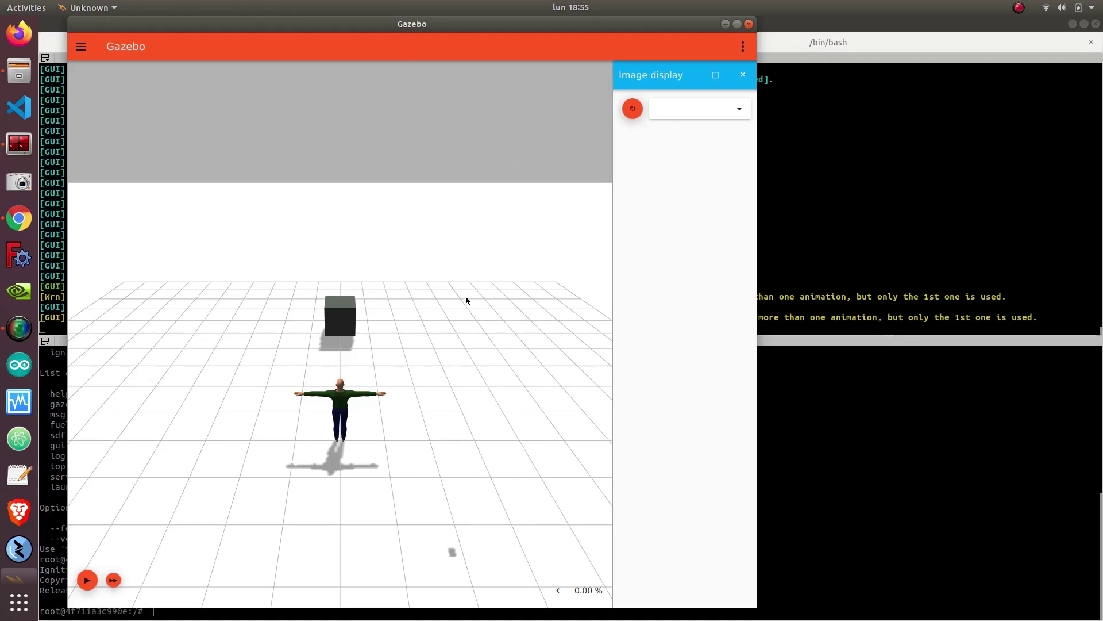
middle_drag(353, 415, 219, 384)
click(87, 580)
Orbit and zoom the view around the walking actor and the box
scroll(310, 375, up, 3)
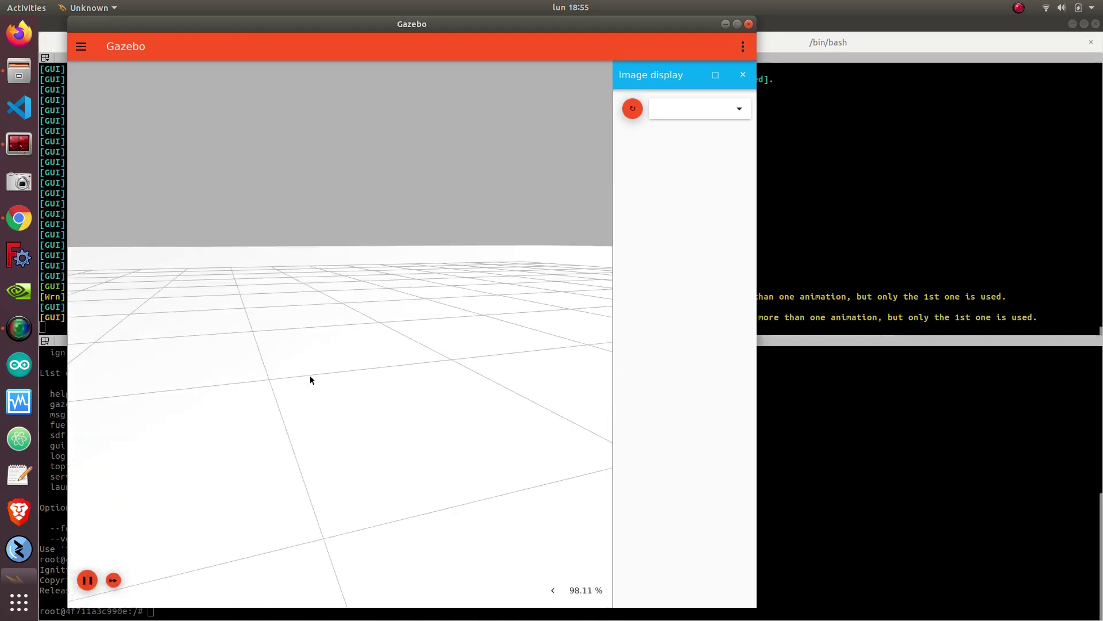
middle_drag(267, 349, 237, 351)
scroll(236, 351, down, 5)
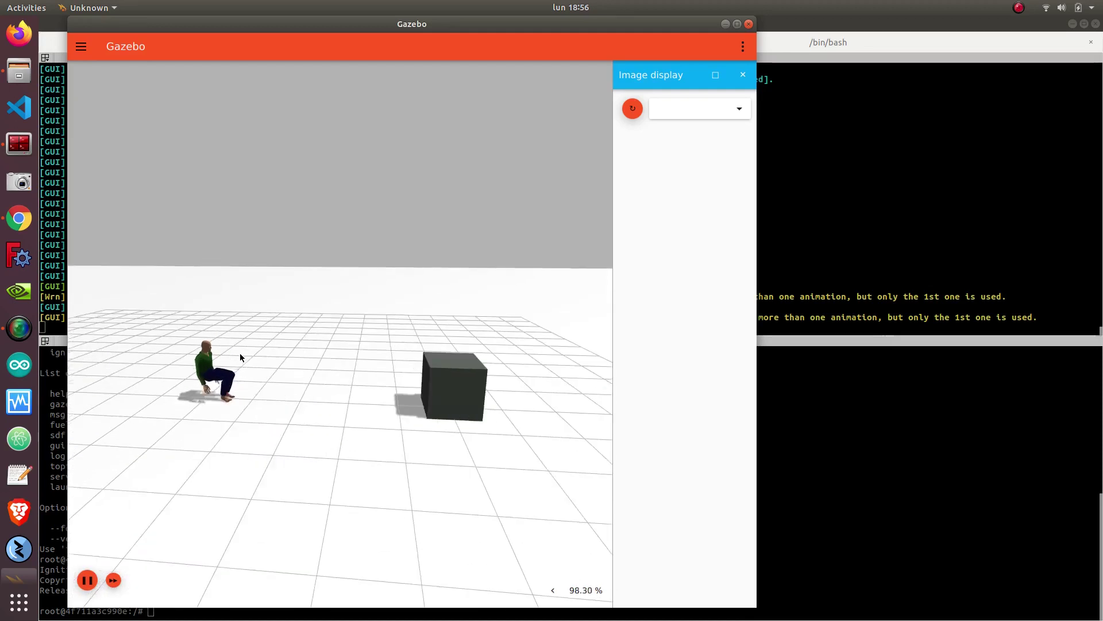
scroll(237, 353, up, 5)
mouse_move(189, 360)
middle_down()
mouse_move(212, 365)
mouse_move(175, 354)
middle_up()
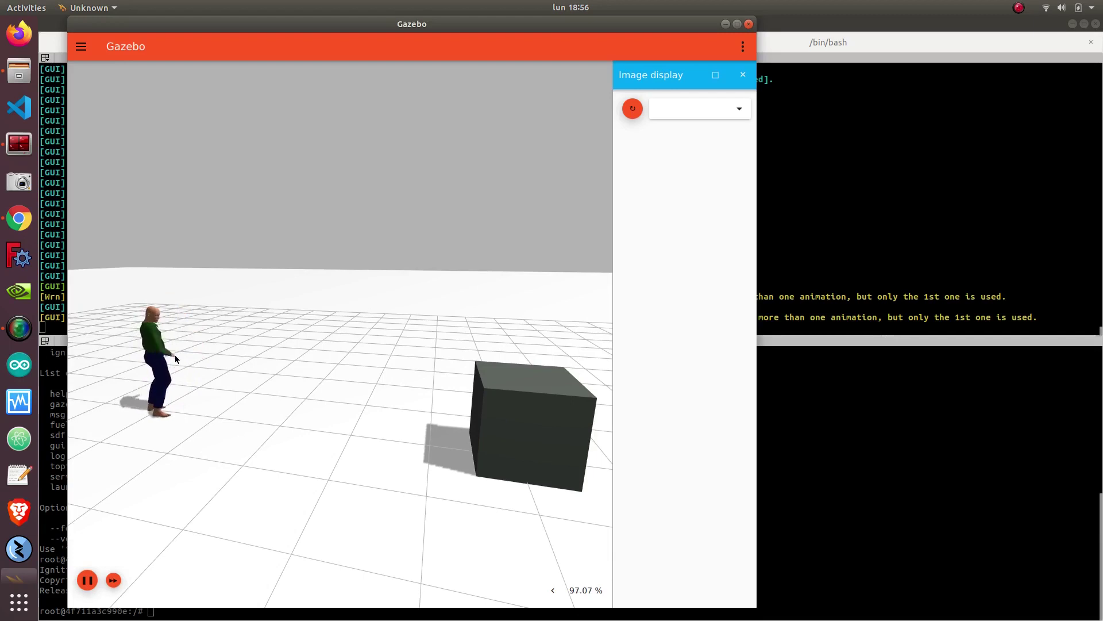
scroll(199, 356, down, 3)
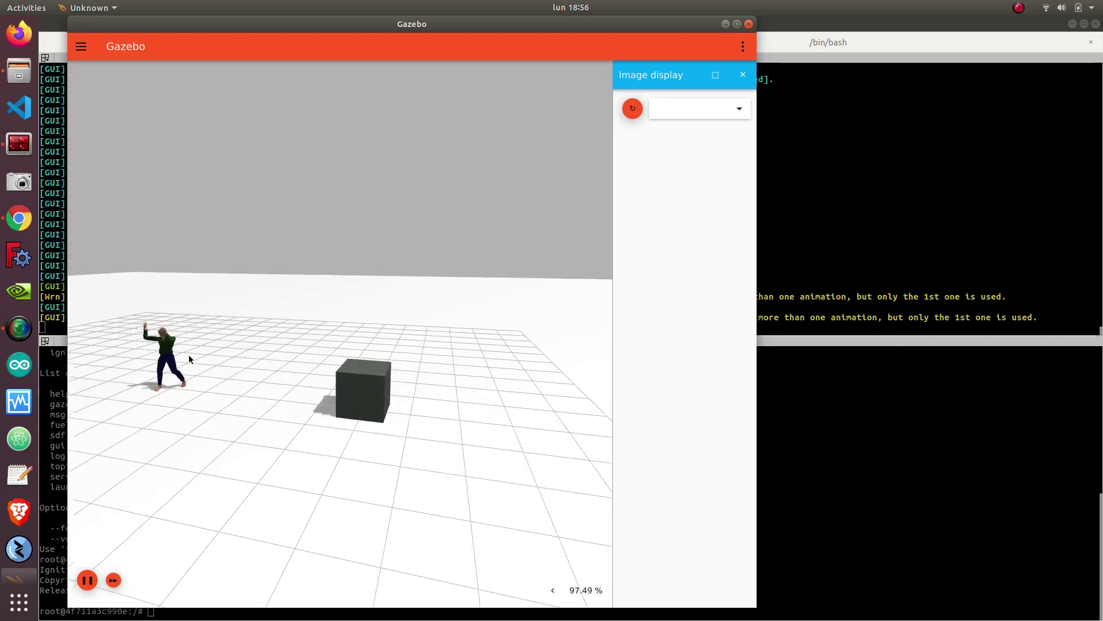
scroll(188, 354, up, 3)
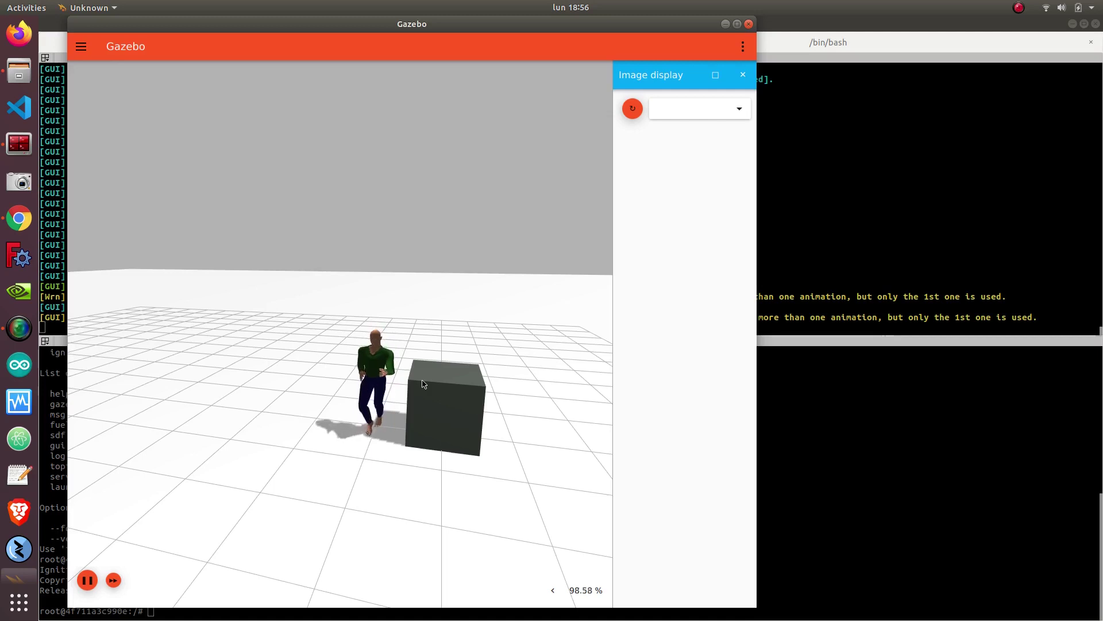
scroll(302, 106, down, 5)
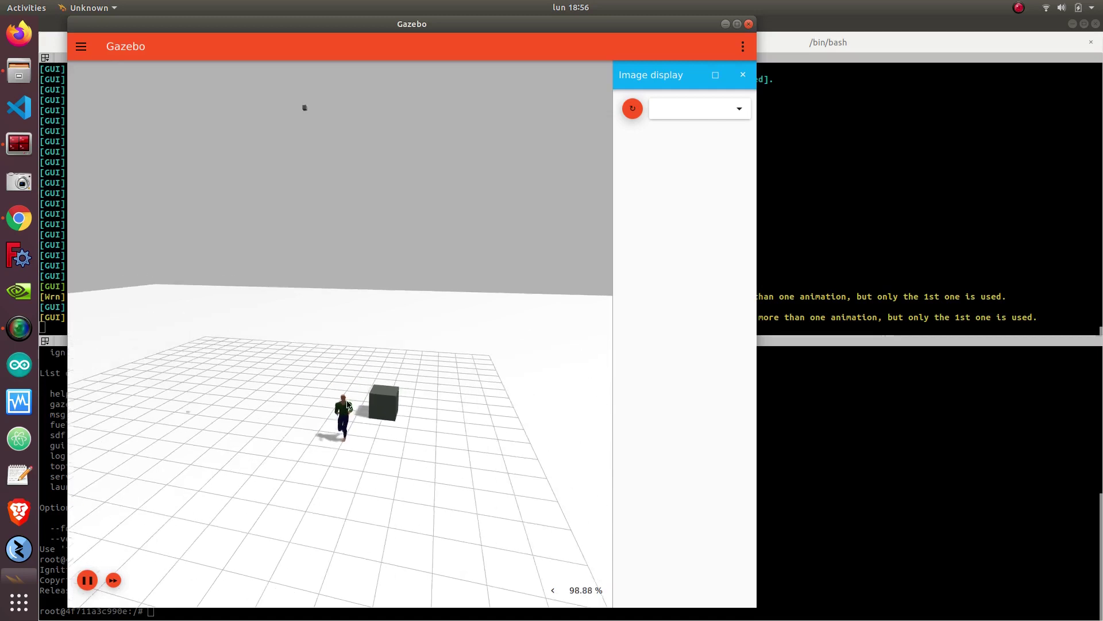
scroll(345, 418, up, 3)
scroll(344, 420, up, 2)
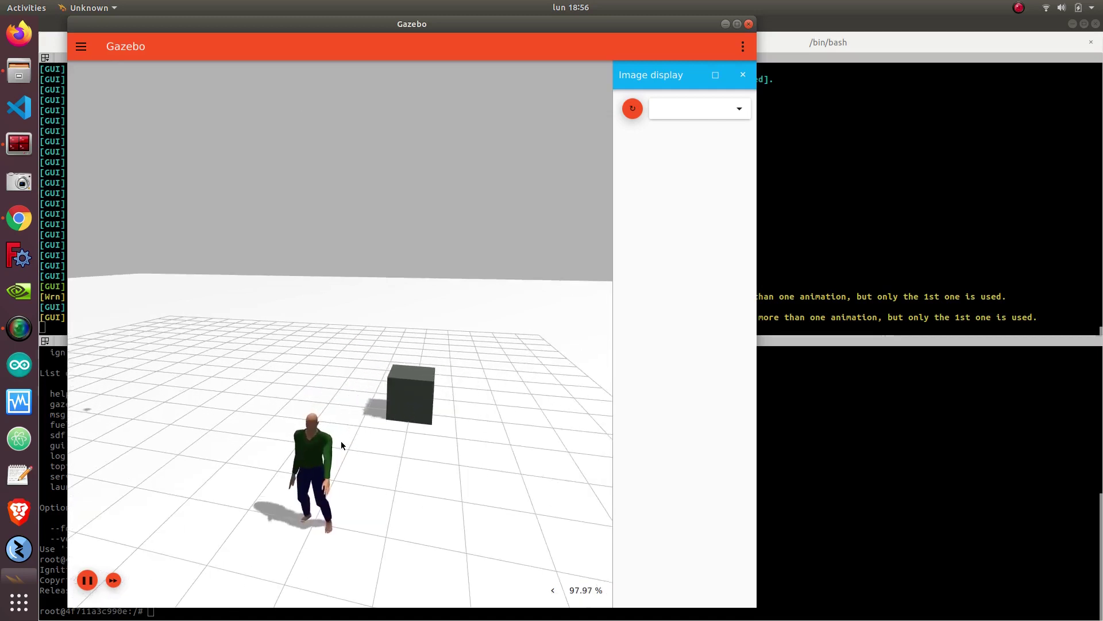
scroll(249, 439, up, 2)
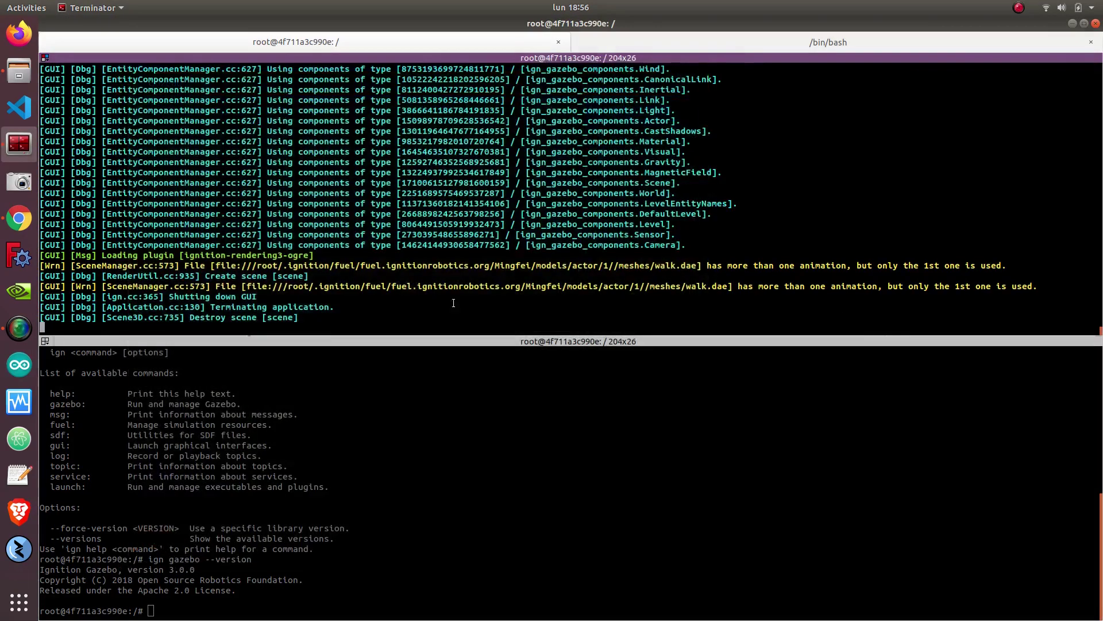
Close the actor world and copy the 'ign gazebo wind.sdf' command from the Part1 cell
click(749, 25)
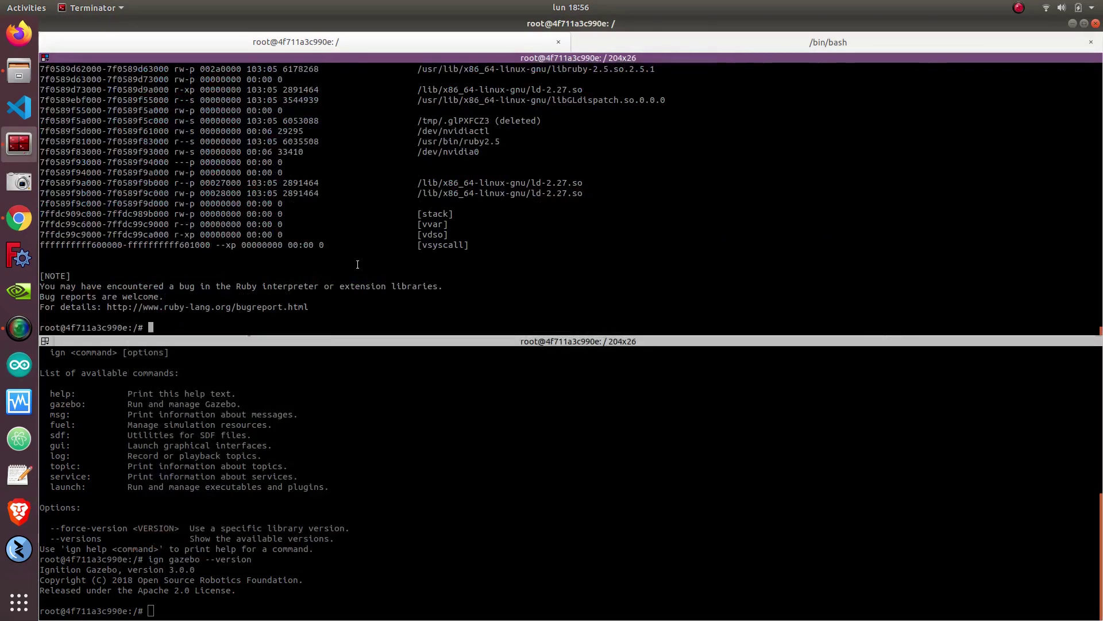
key(alt+Tab)
scroll(476, 392, down, 6)
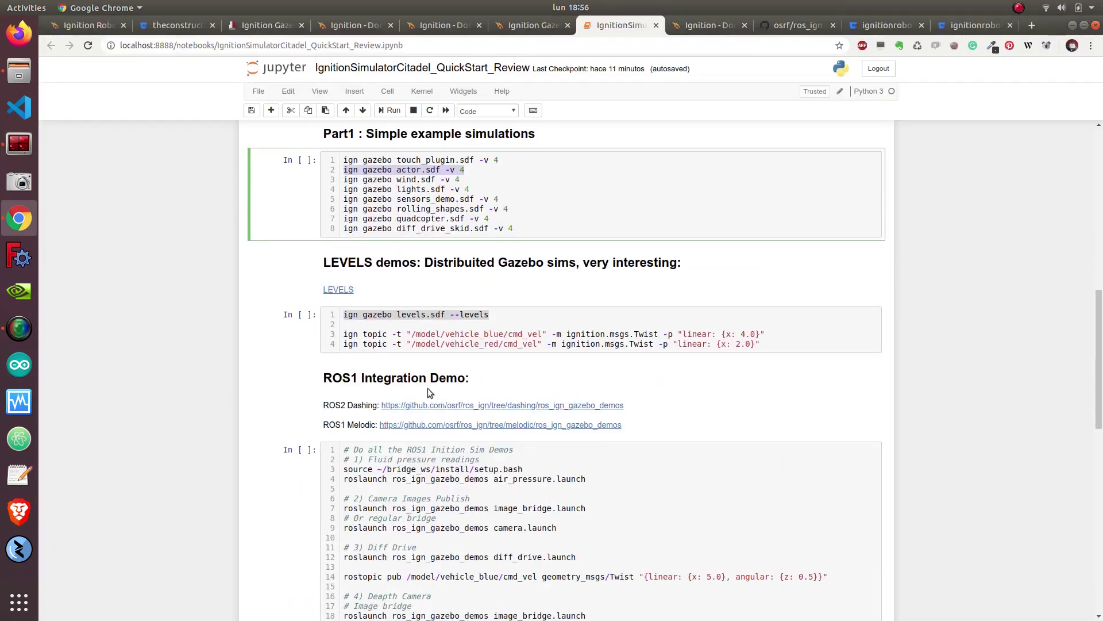
scroll(402, 242, up, 1)
click(351, 219)
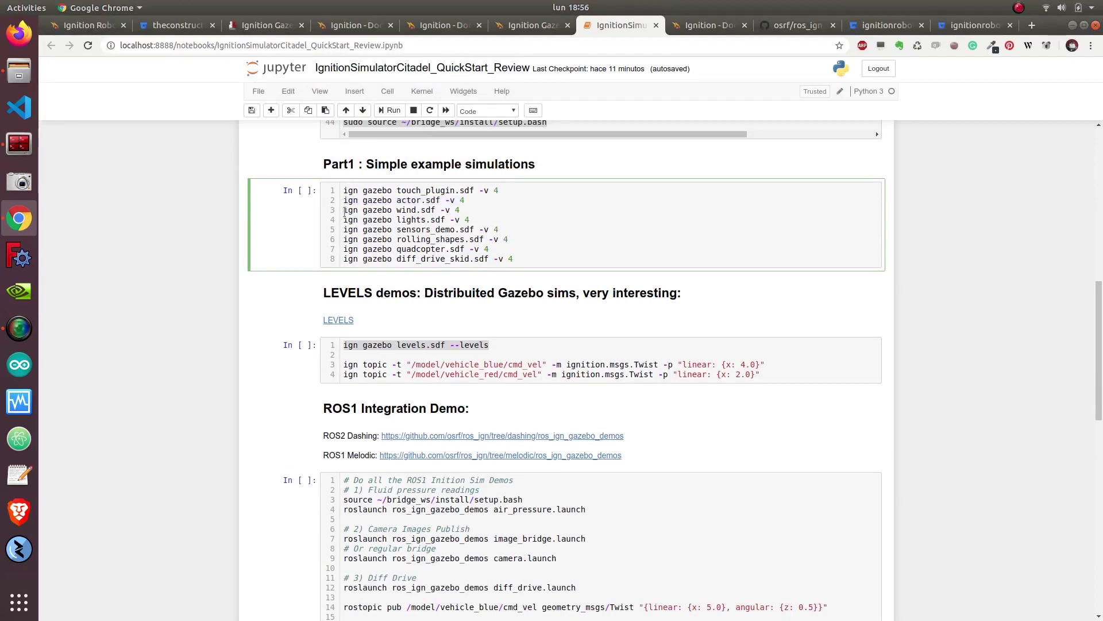
drag(345, 211, 460, 211)
key(ctrl+c)
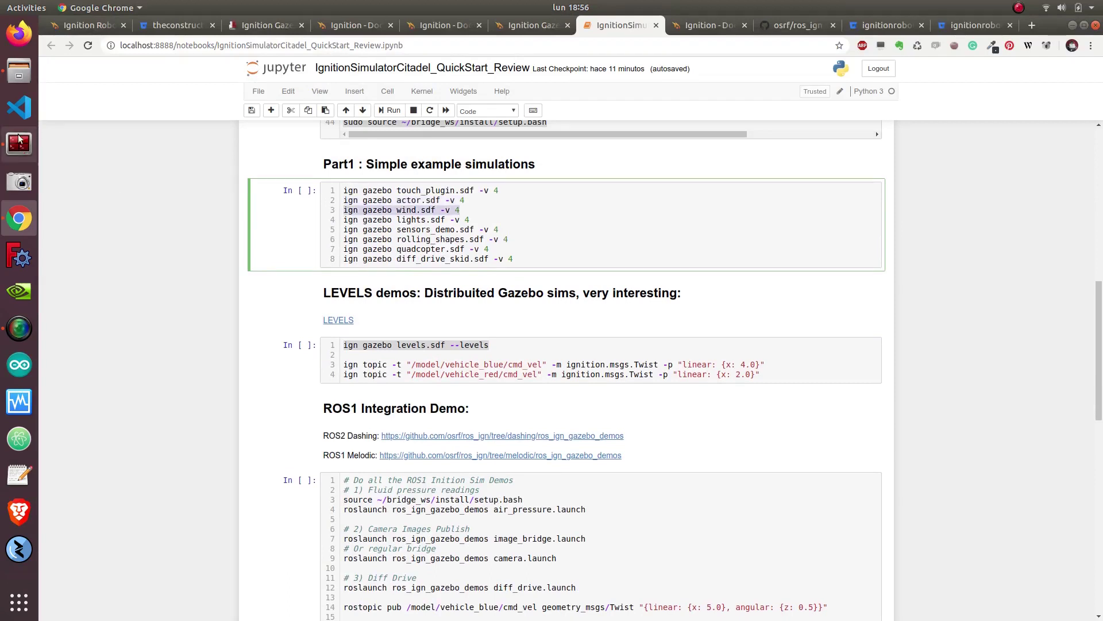
click(19, 143)
Run the wind.sdf demo, play and orbit the swaying chain of spheres, then close Gazebo
middle_click(445, 298)
key(Return)
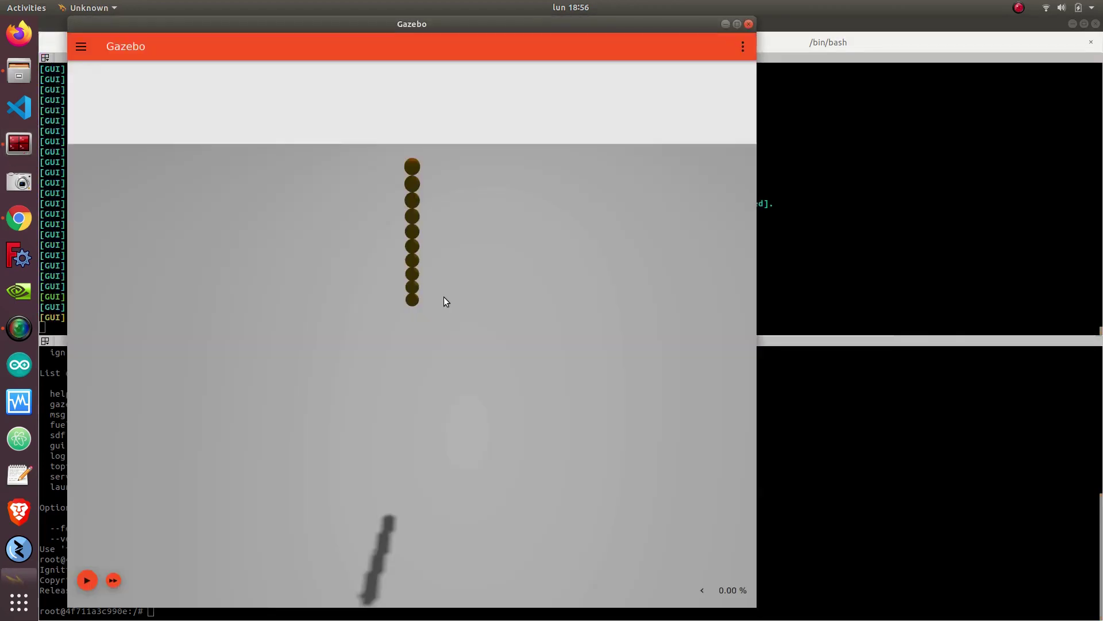
click(85, 580)
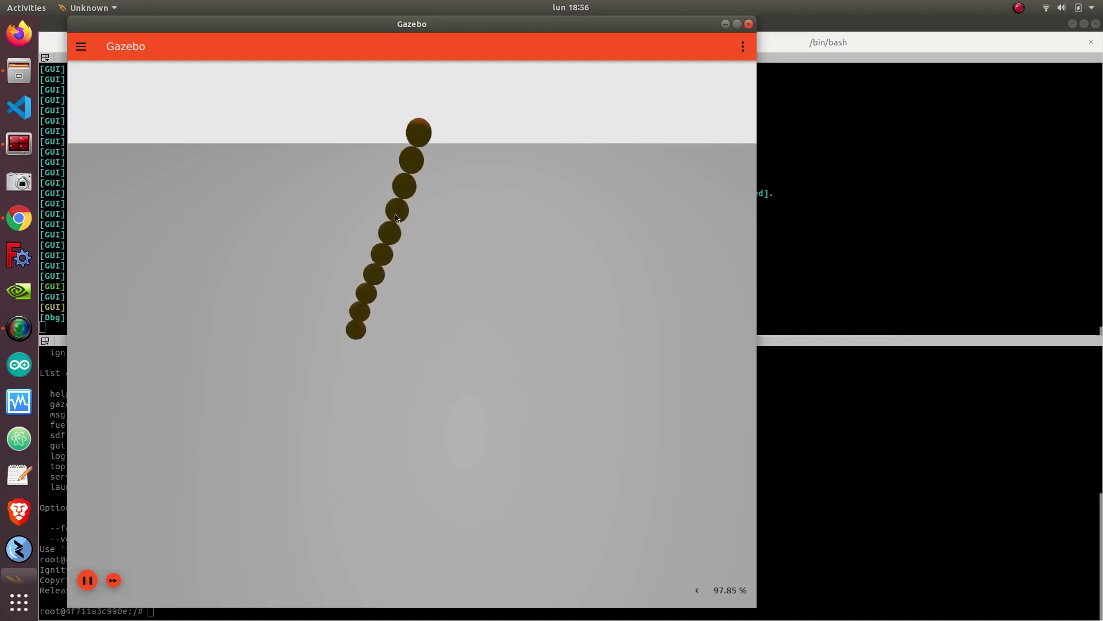
middle_drag(394, 209, 425, 155)
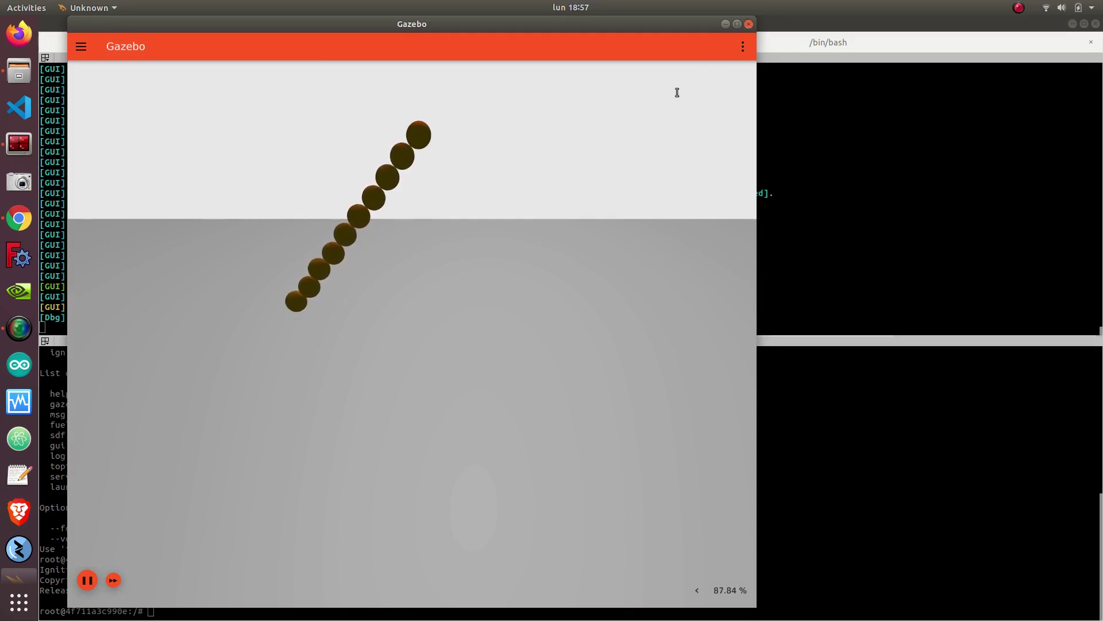
click(748, 24)
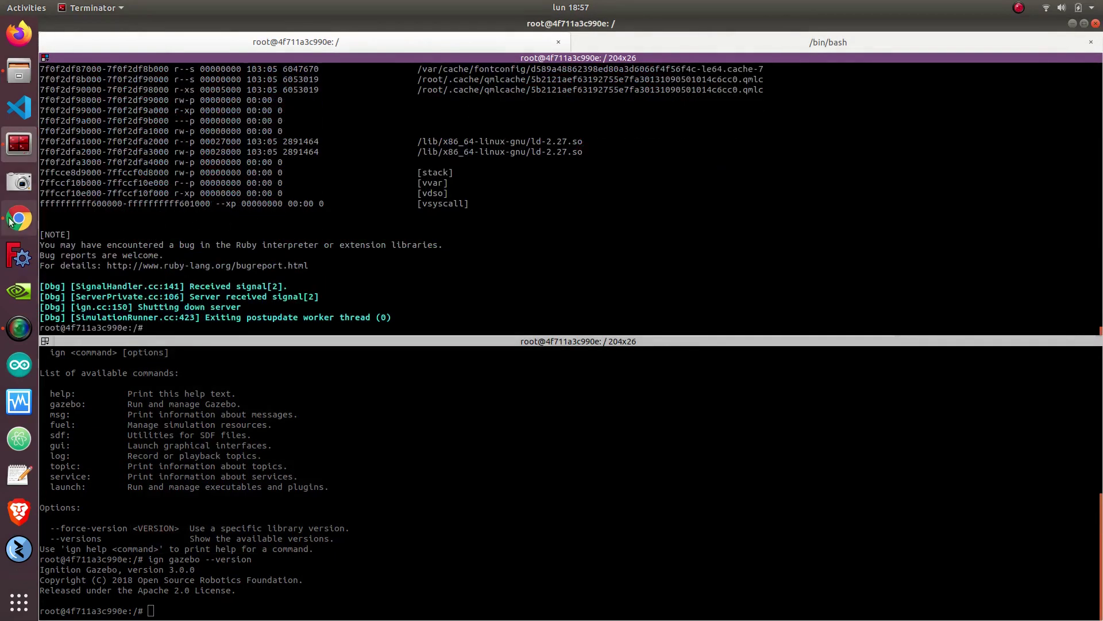
Copy 'ign gazebo sensors_demo.sdf -v 4' from the notebook and run it in the terminal
click(19, 219)
click(389, 240)
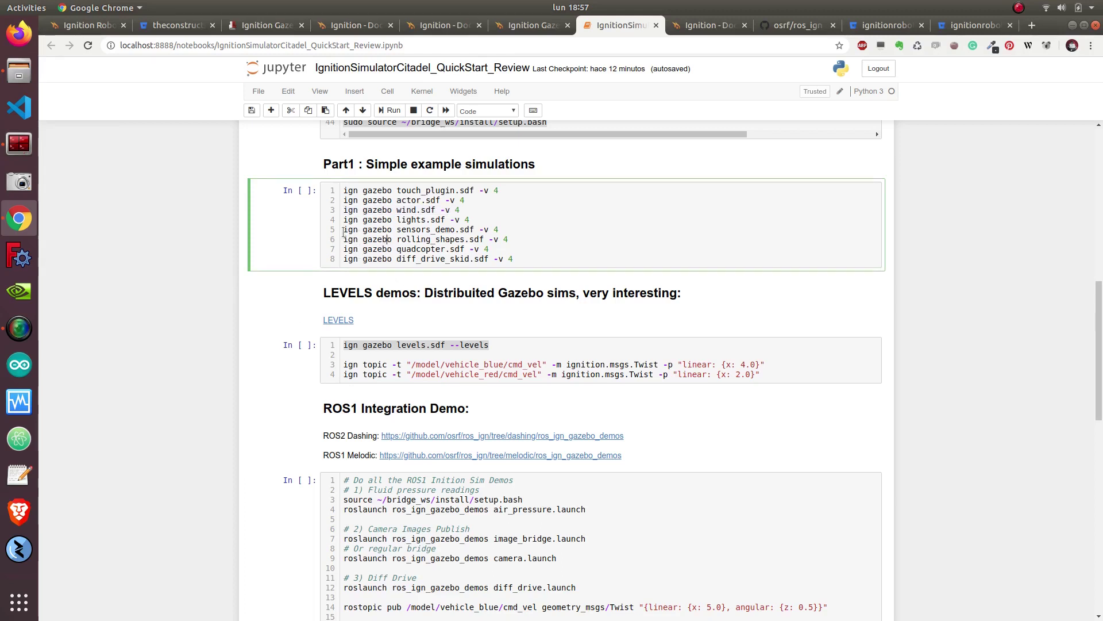
drag(344, 231, 518, 226)
key(ctrl+c)
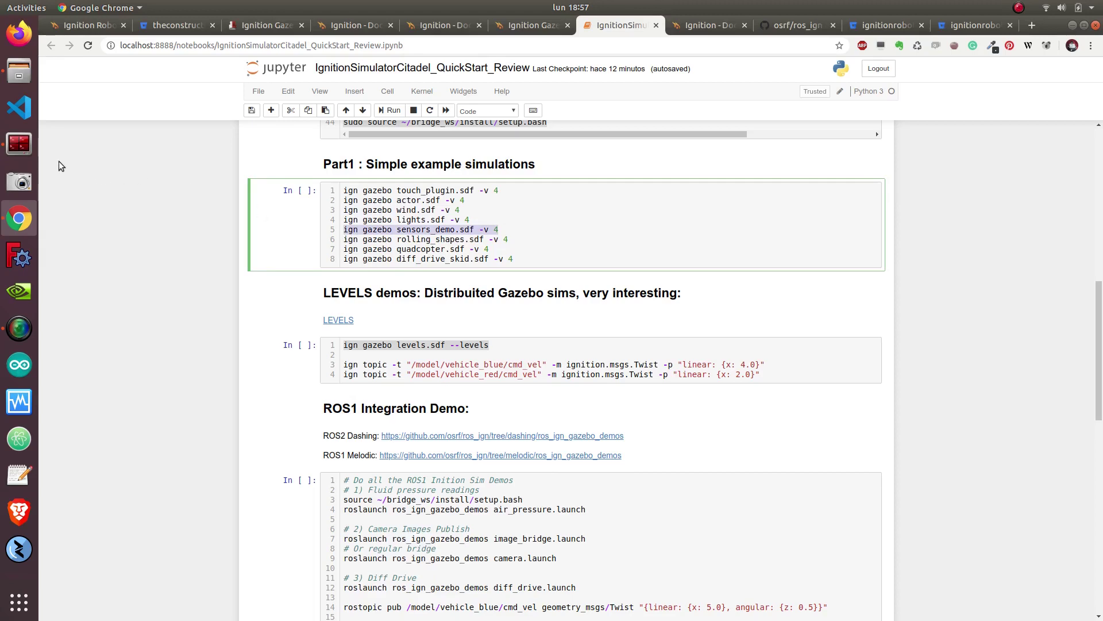
click(19, 144)
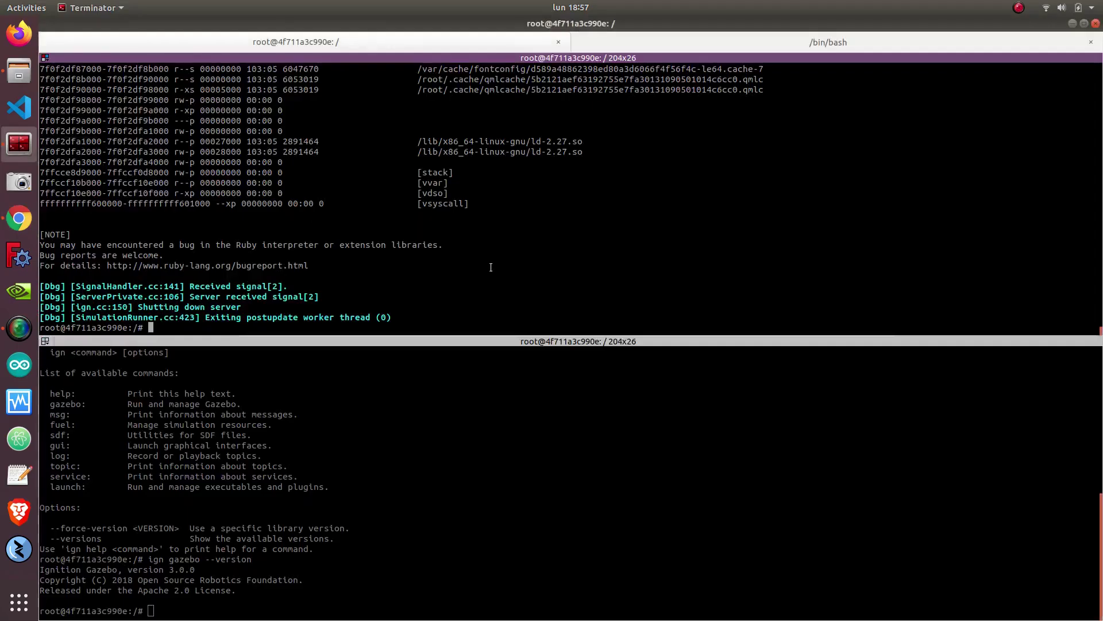
middle_click(491, 267)
key(Return)
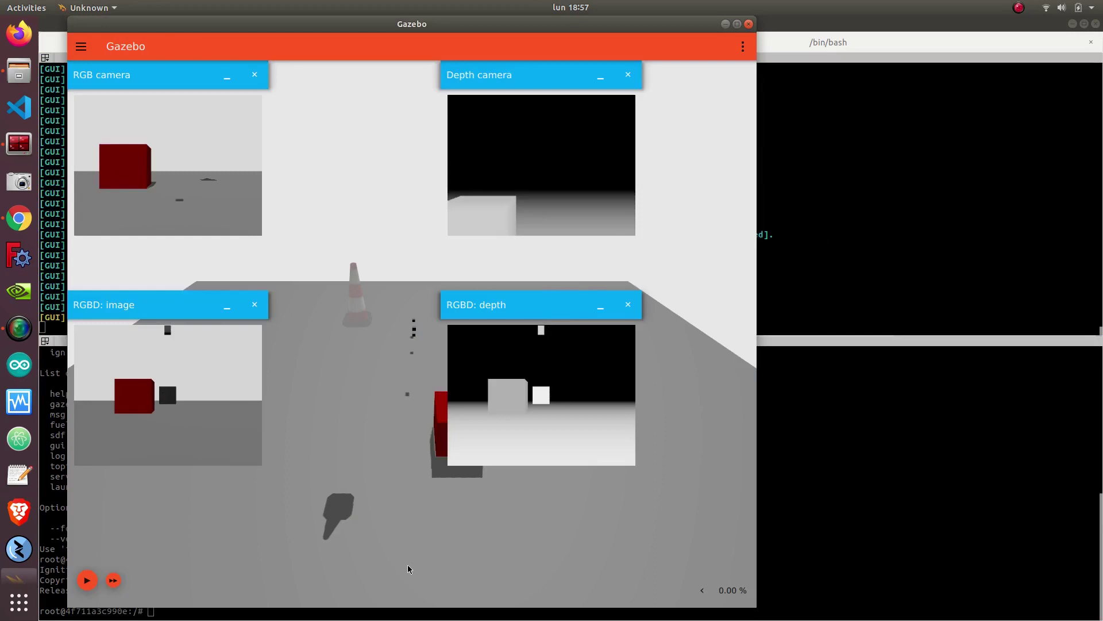
Play the sensors demo, orbit it, rearrange the RGBD depth and image feeds, then close Gazebo
click(92, 580)
scroll(391, 382, up, 10)
middle_drag(404, 368, 483, 328)
drag(513, 317, 521, 355)
drag(218, 326, 277, 336)
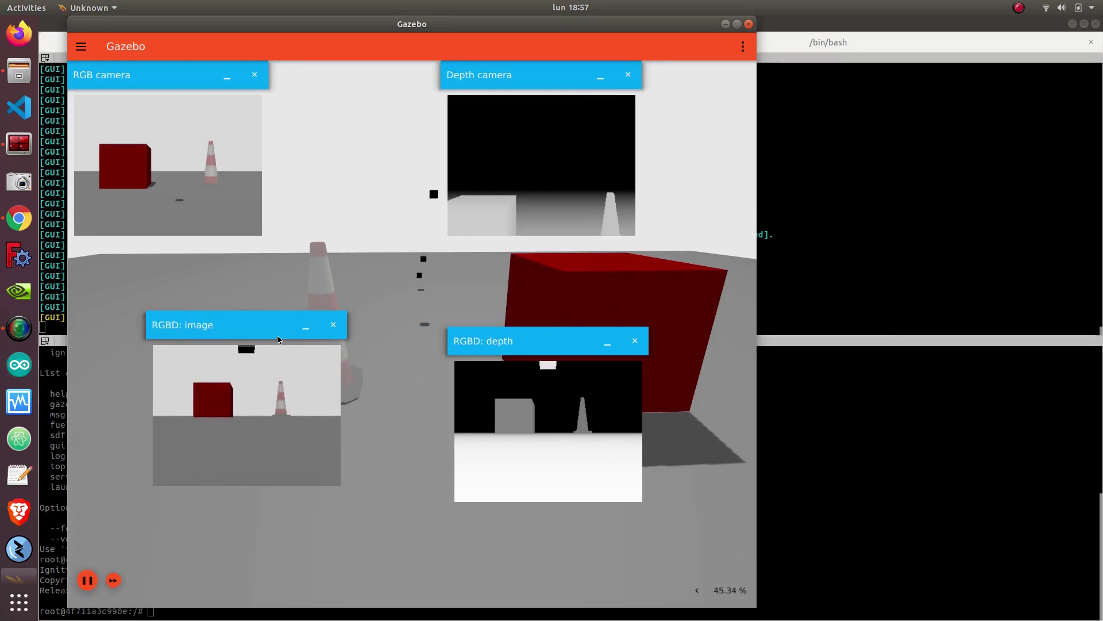
middle_drag(560, 291, 513, 274)
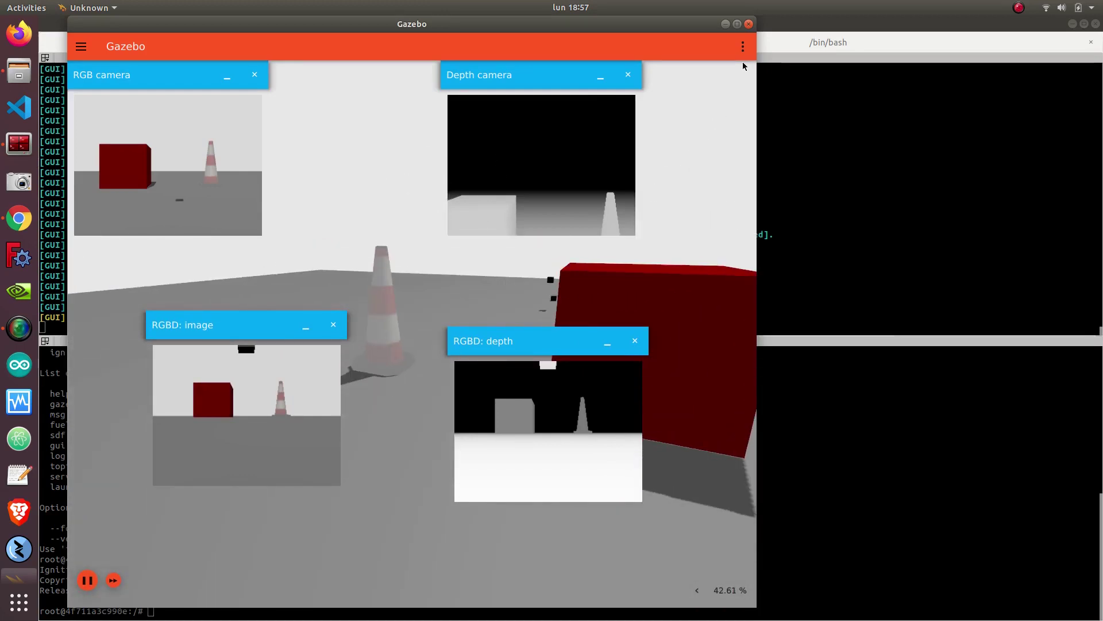
click(749, 25)
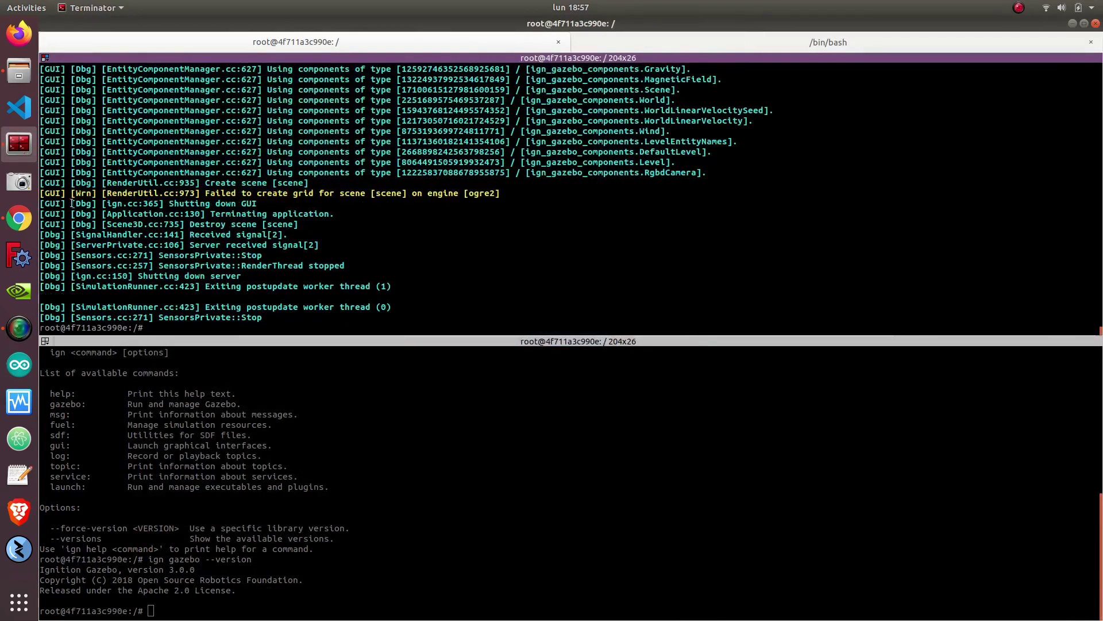
Copy the 'levels.sdf --levels' command from the LEVELS cell and run it in the terminal
click(20, 219)
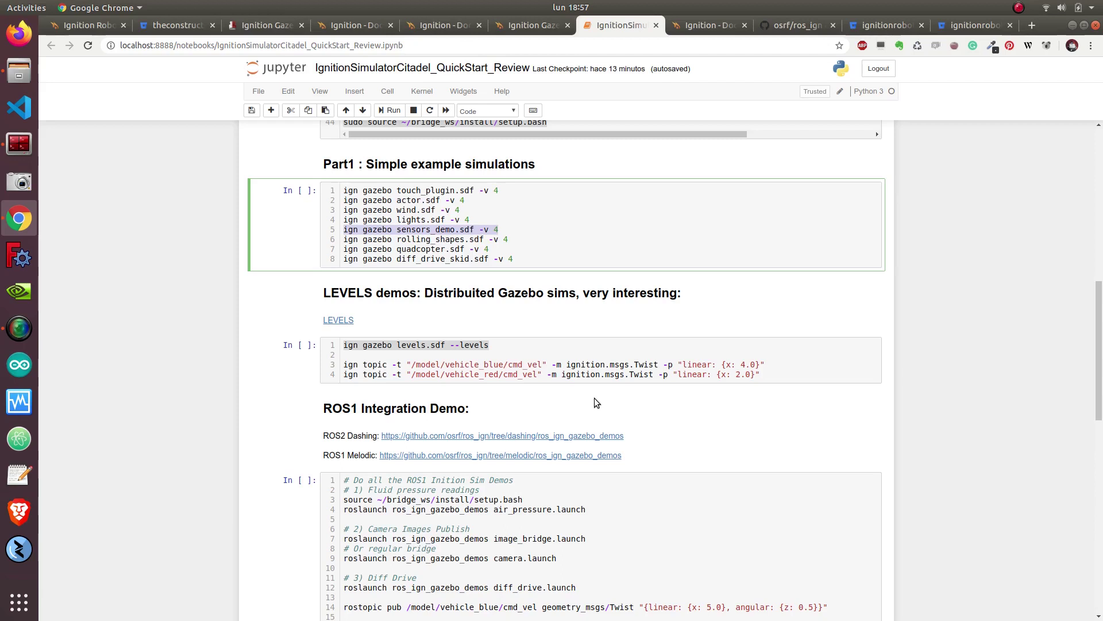
click(411, 364)
drag(343, 345, 493, 344)
key(ctrl+c)
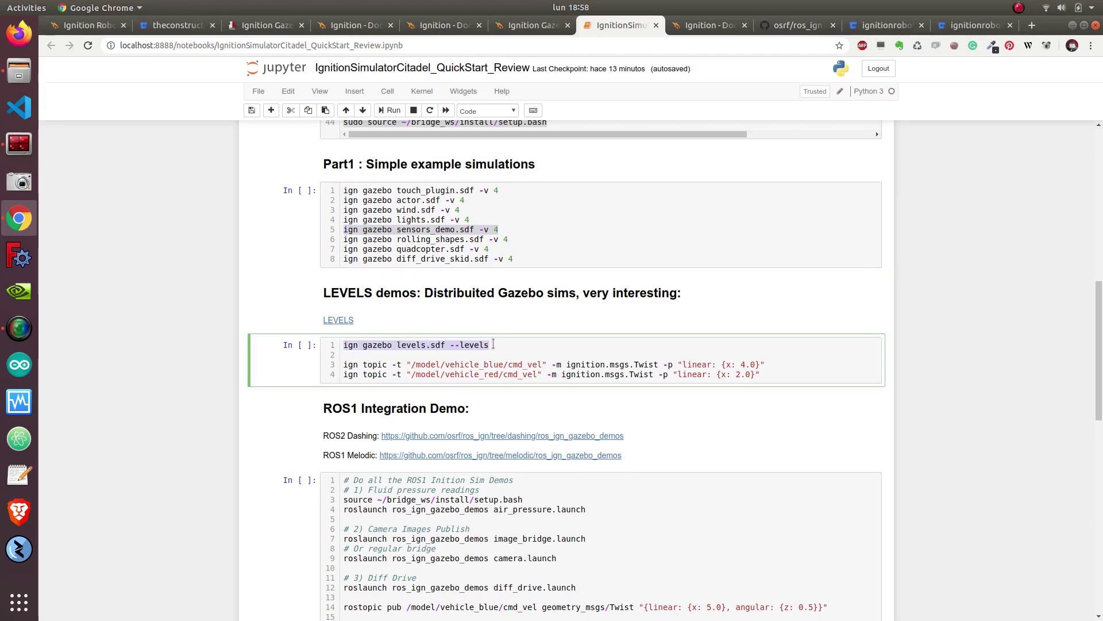
click(26, 142)
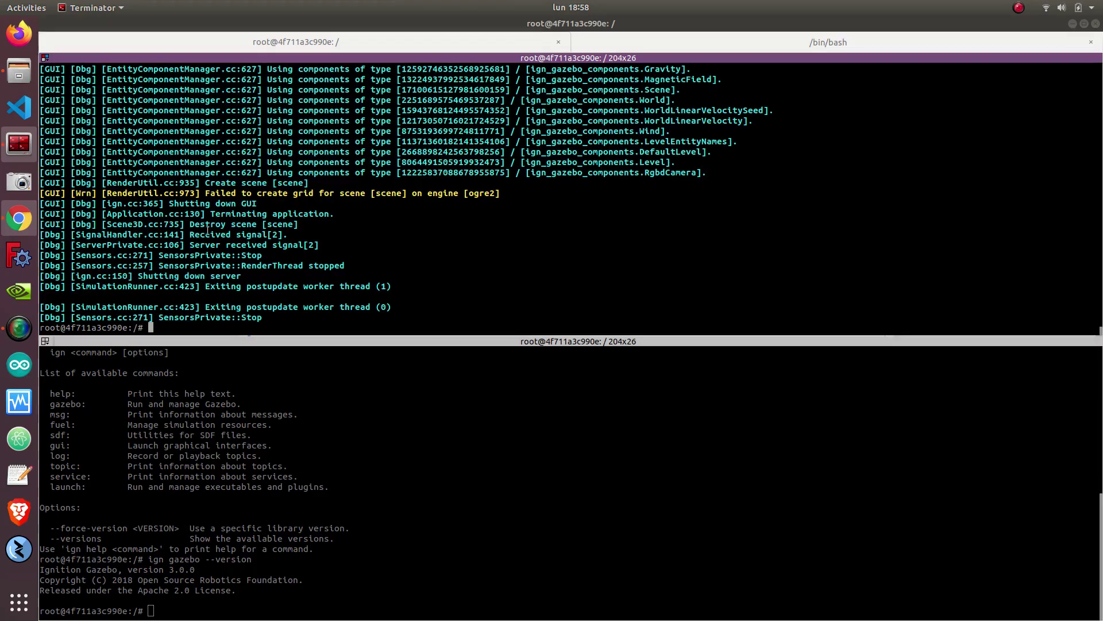
middle_click(545, 281)
key(Return)
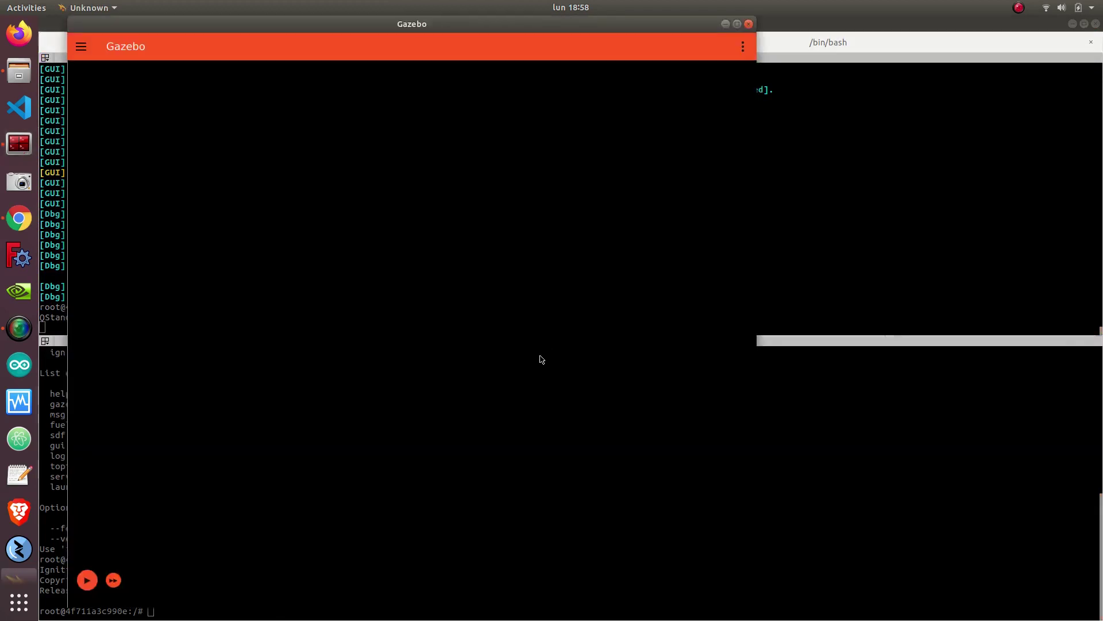
Orbit and zoom to view the green tunnel walls and both vehicles from above and diagonally
scroll(485, 382, down, 5)
scroll(397, 391, up, 2)
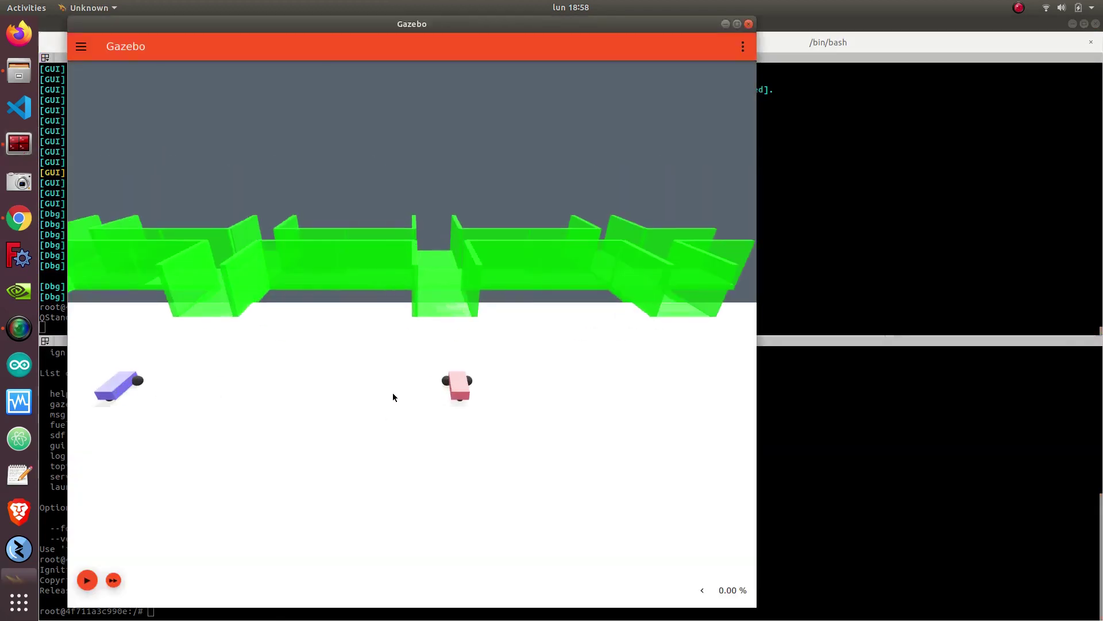
middle_drag(405, 371, 527, 302)
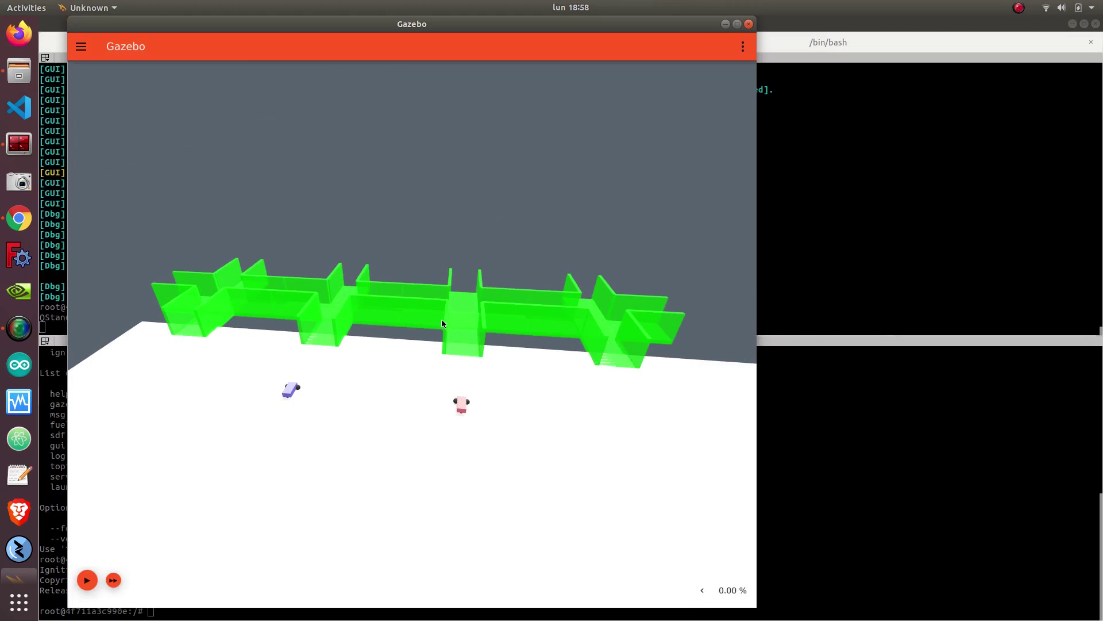
scroll(460, 332, up, 3)
scroll(461, 332, down, 2)
middle_drag(460, 331, 352, 159)
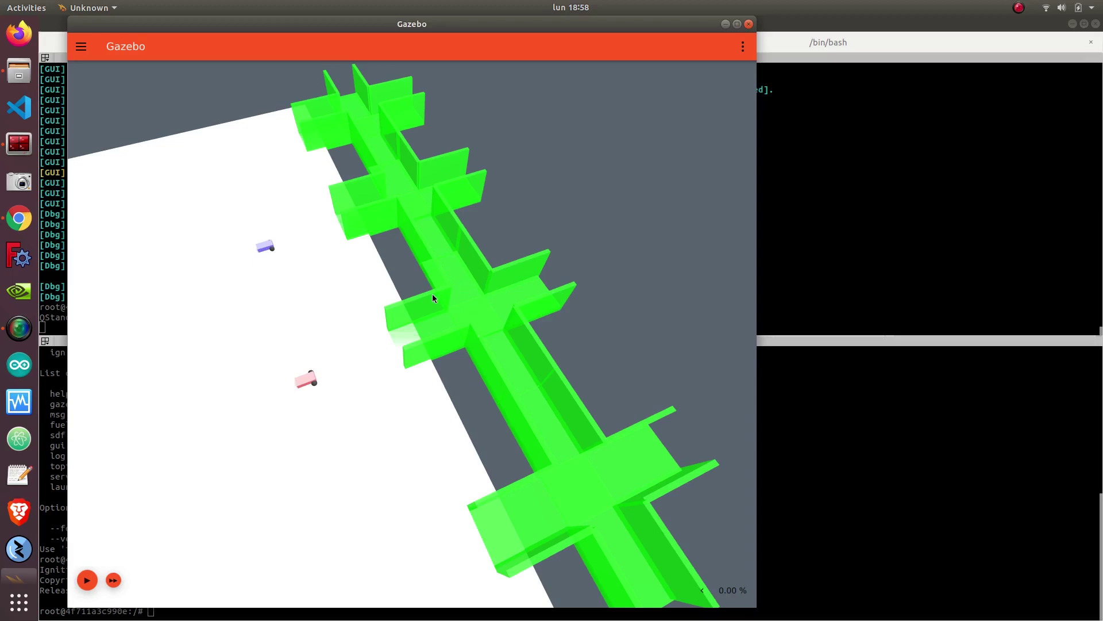
Open the Levels tutorial from the Gazebo tutorials page and scroll to the multiple-levels, one-server diagram
click(26, 222)
click(526, 26)
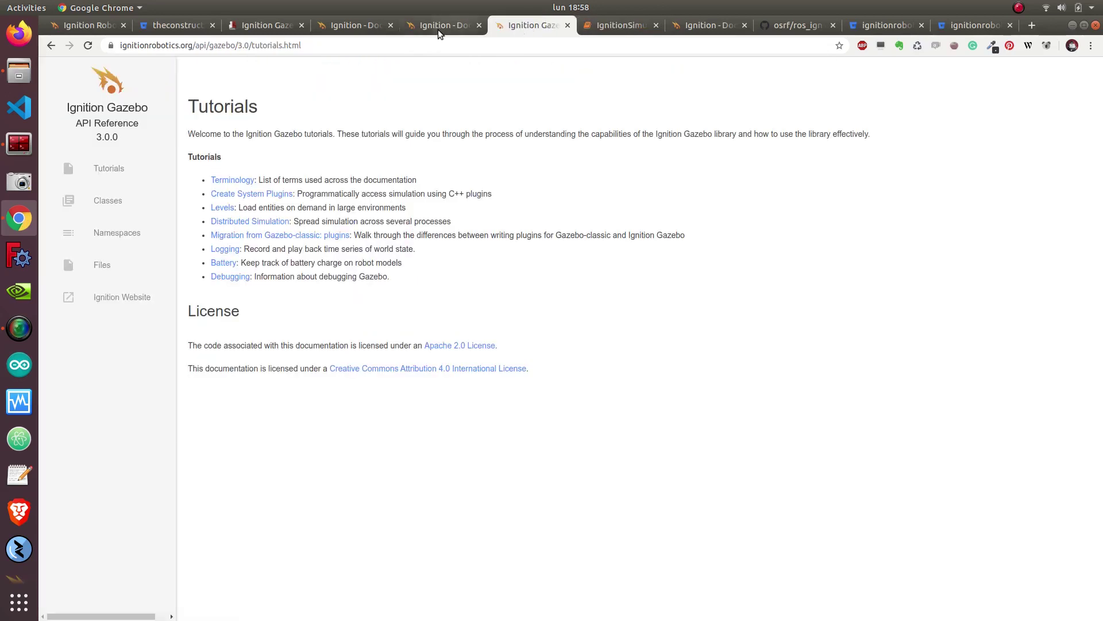
click(222, 208)
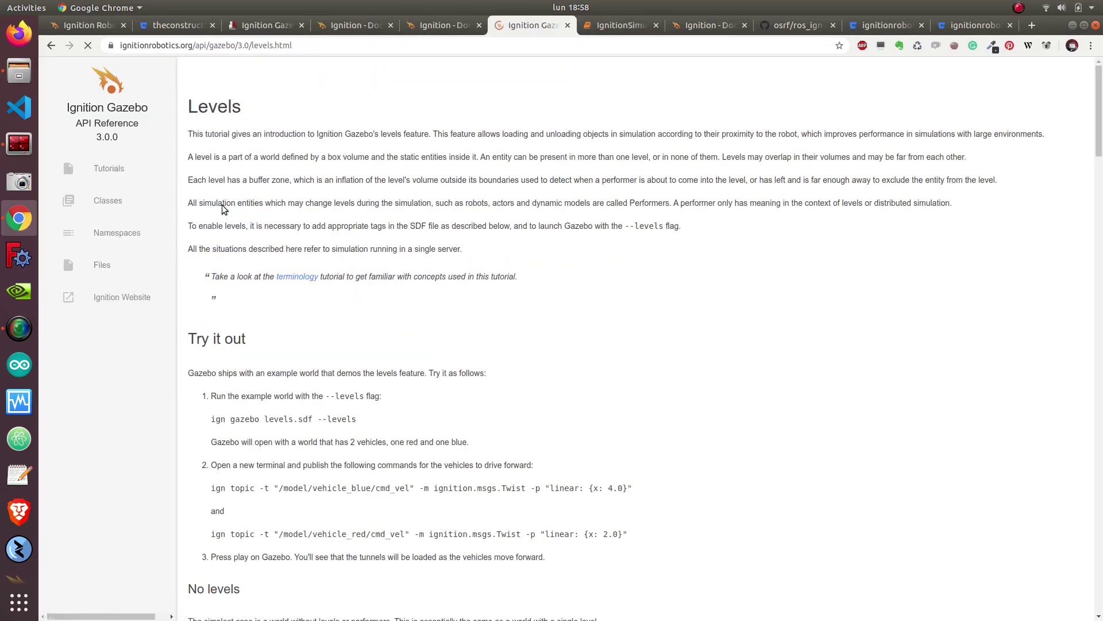
scroll(345, 329, down, 5)
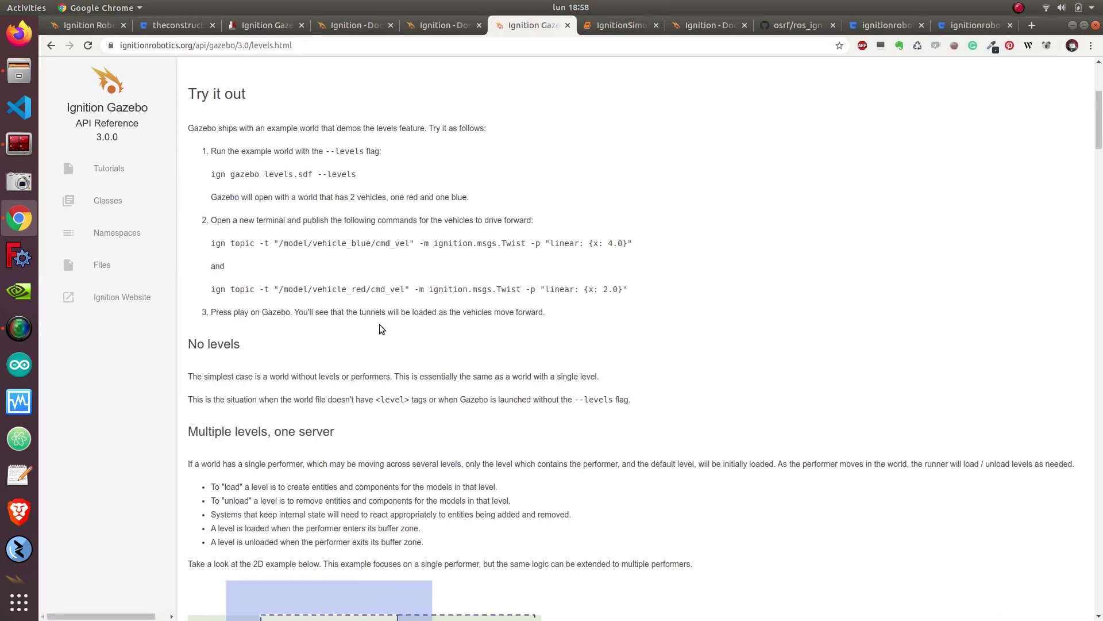
scroll(381, 330, down, 6)
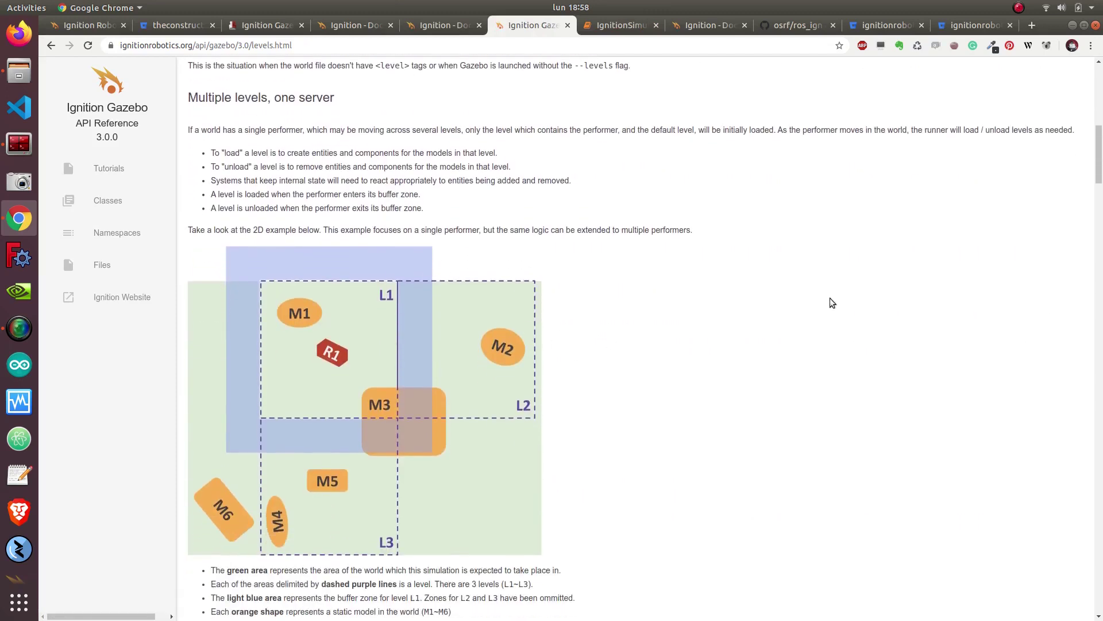
mouse_move(1098, 151)
mouse_down()
mouse_move(1097, 173)
mouse_move(1097, 161)
mouse_up()
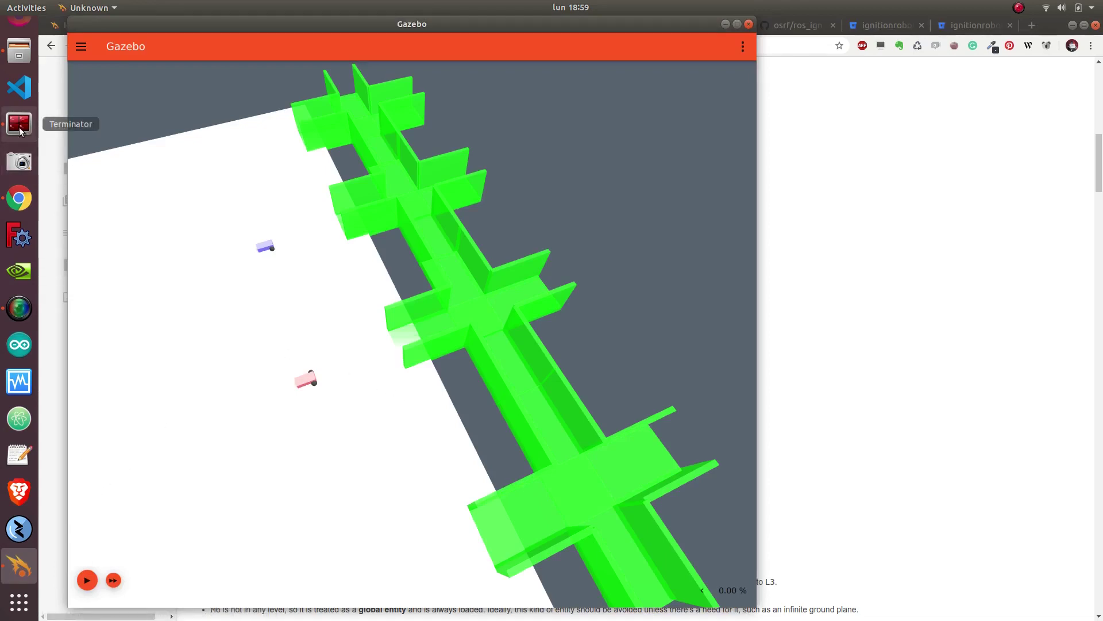
Copy the vehicle_blue cmd_vel command from the notebook and run it with linear x 4.0
click(19, 198)
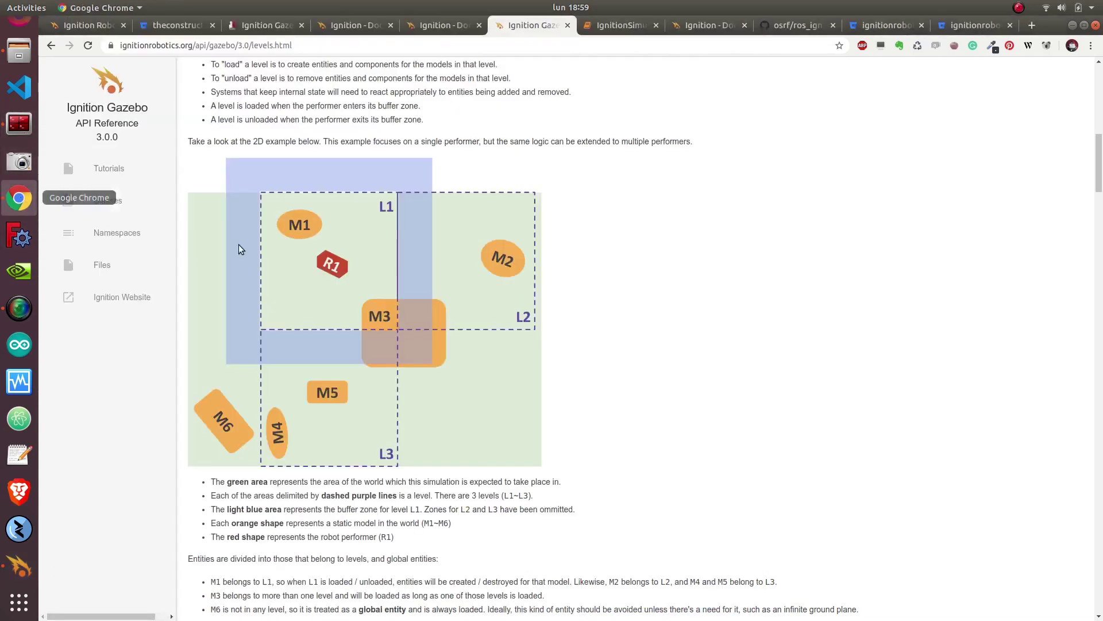
click(606, 25)
drag(345, 364, 767, 363)
key(ctrl+c)
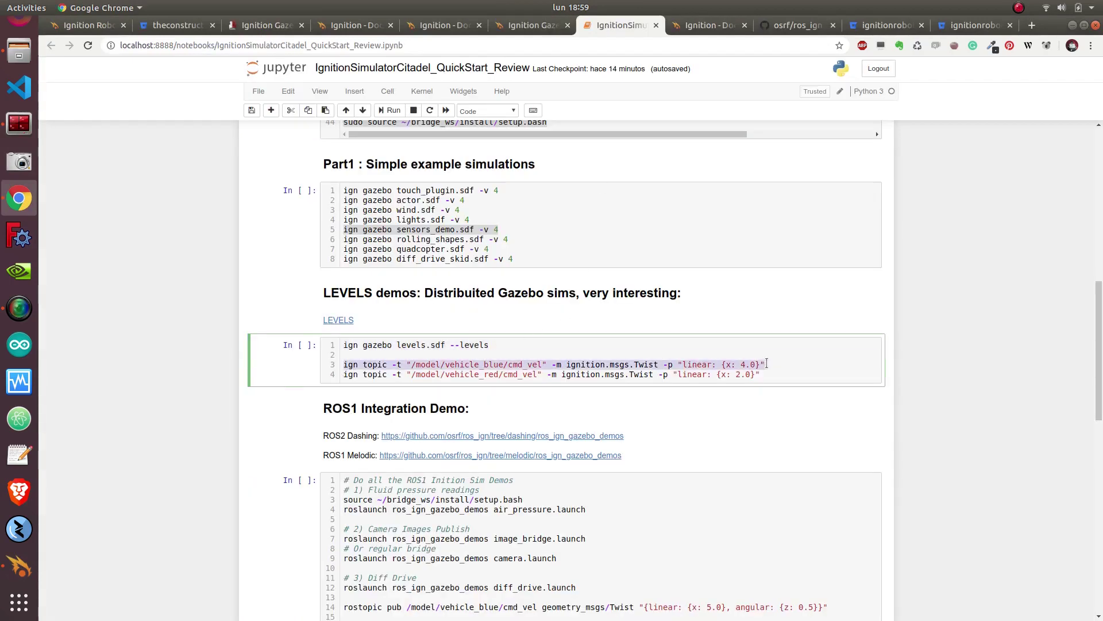
click(19, 123)
click(435, 551)
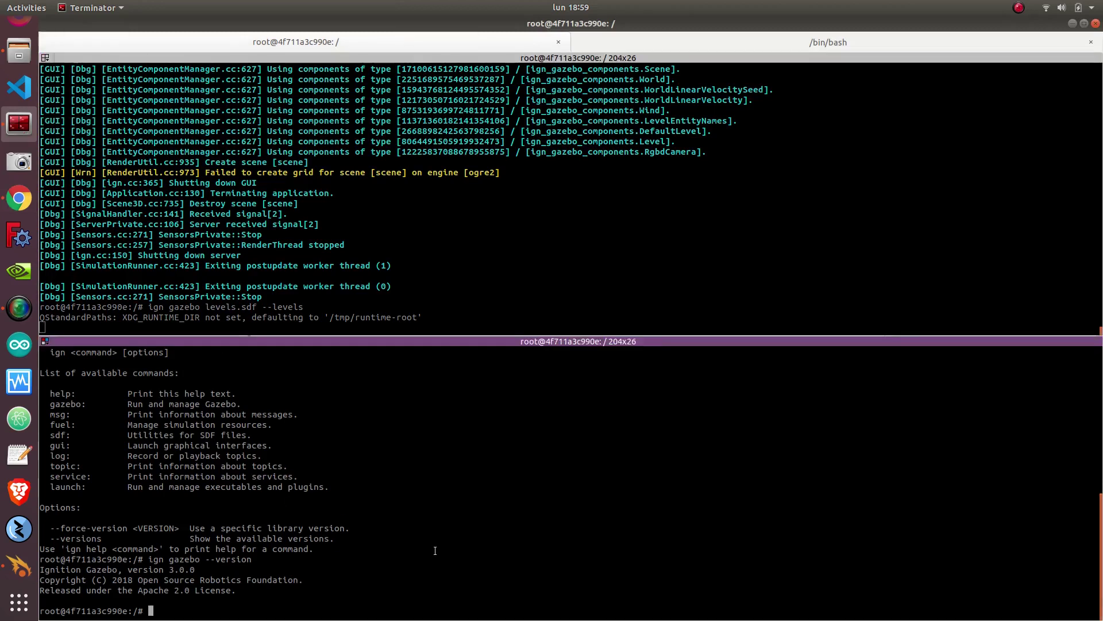
key(ctrl+shift+v)
key(Return)
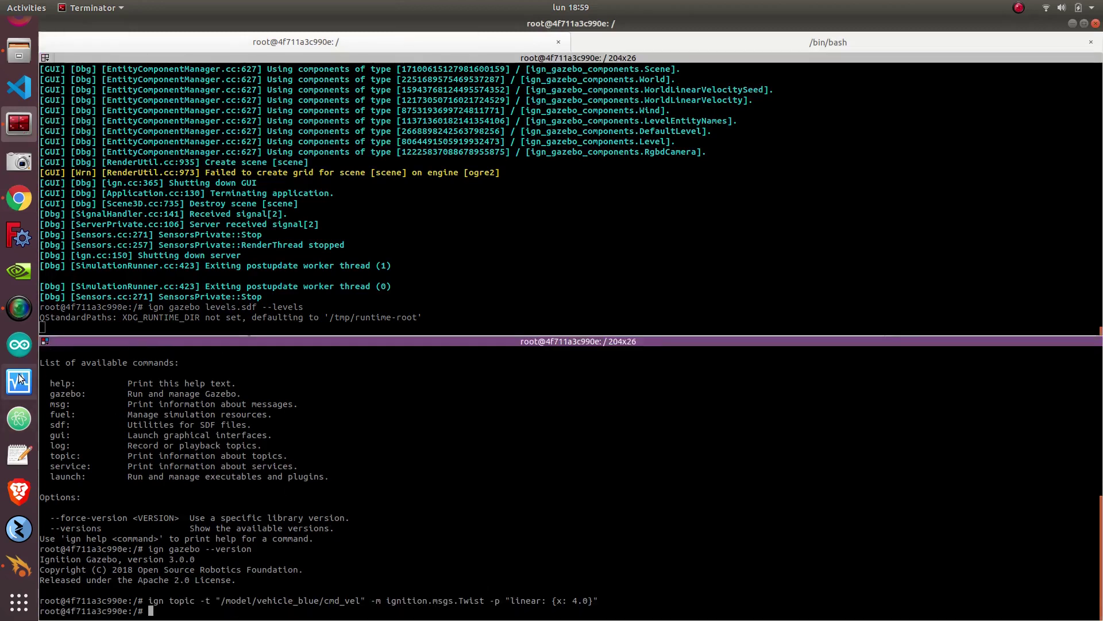
Copy and run the vehicle_red cmd_vel command with linear x 2.0 in the terminal
click(19, 198)
click(359, 374)
drag(432, 379, 781, 375)
key(ctrl+c)
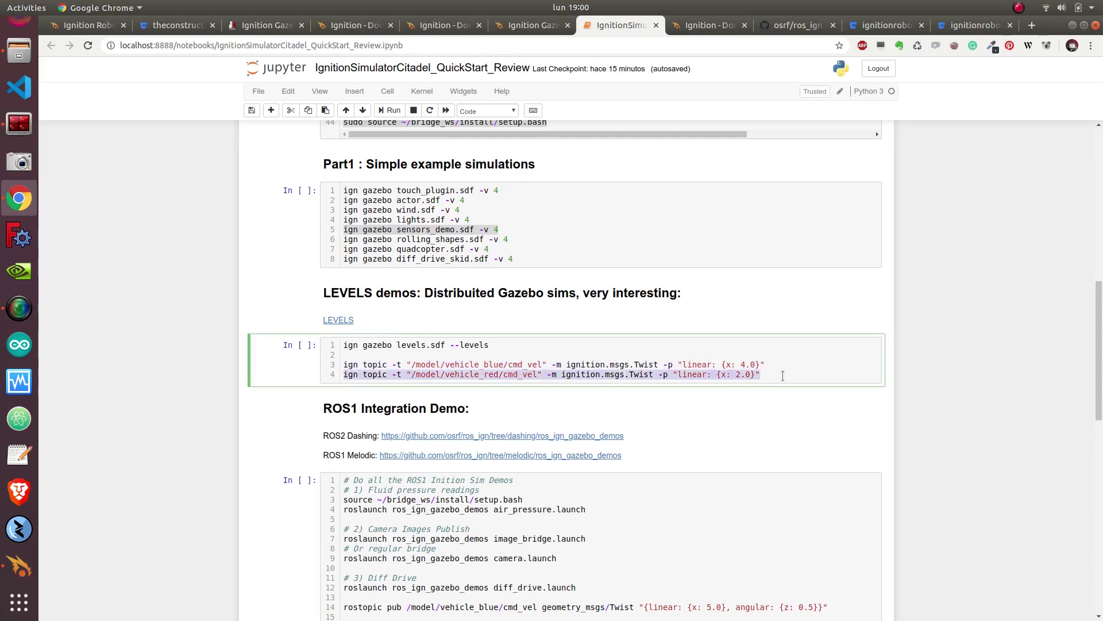
key(alt+Tab)
key(ctrl+shift+v)
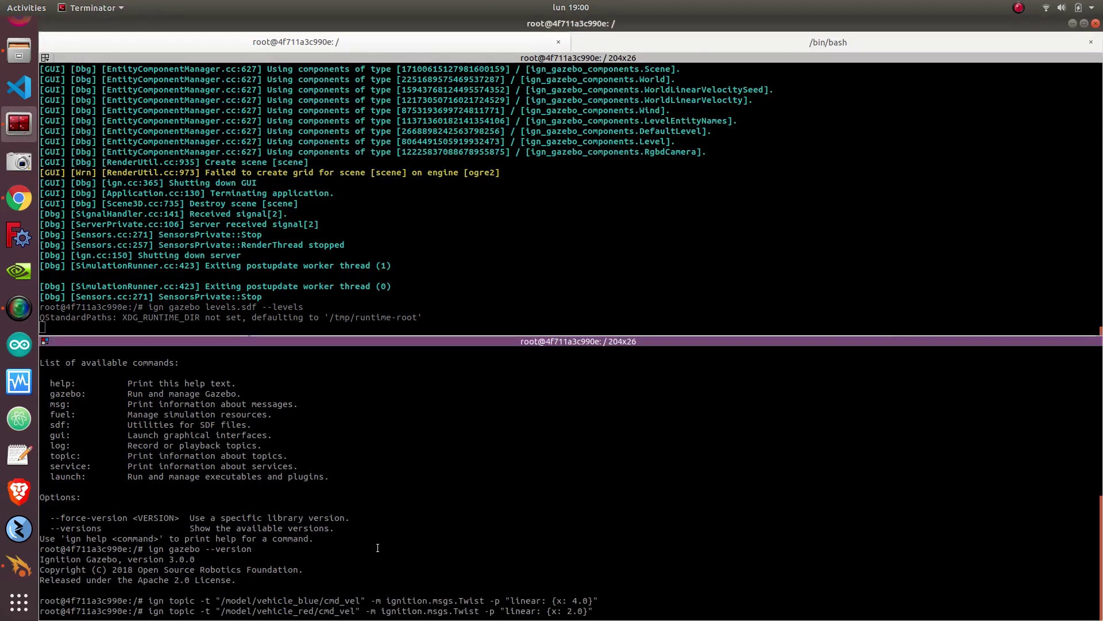
key(Return)
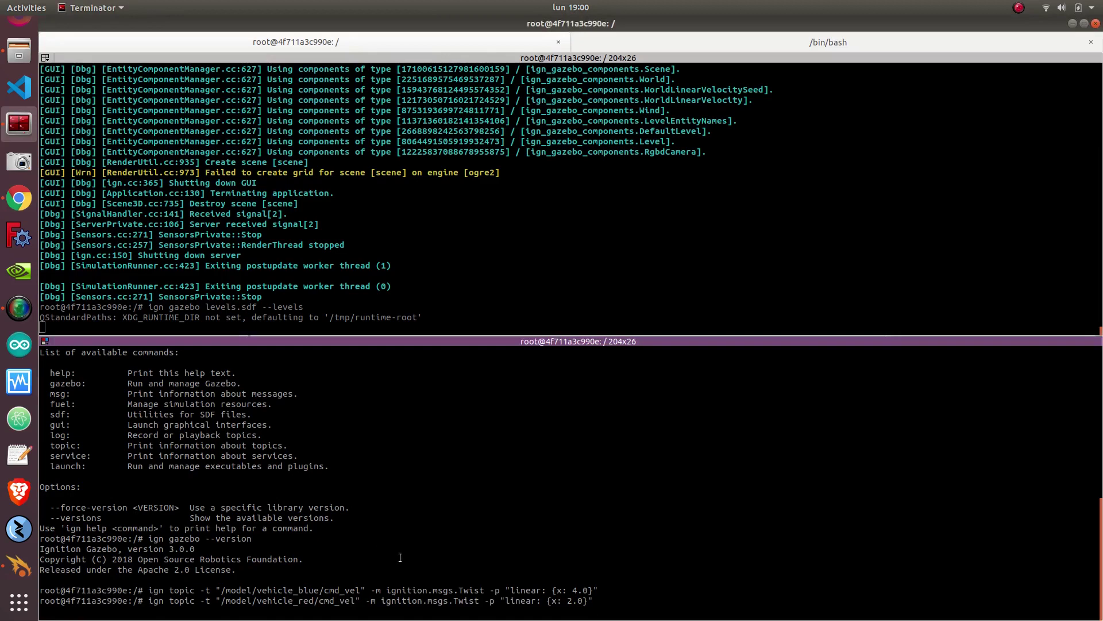
Start the levels simulation with Play so both vehicles begin driving forward
click(18, 571)
click(86, 580)
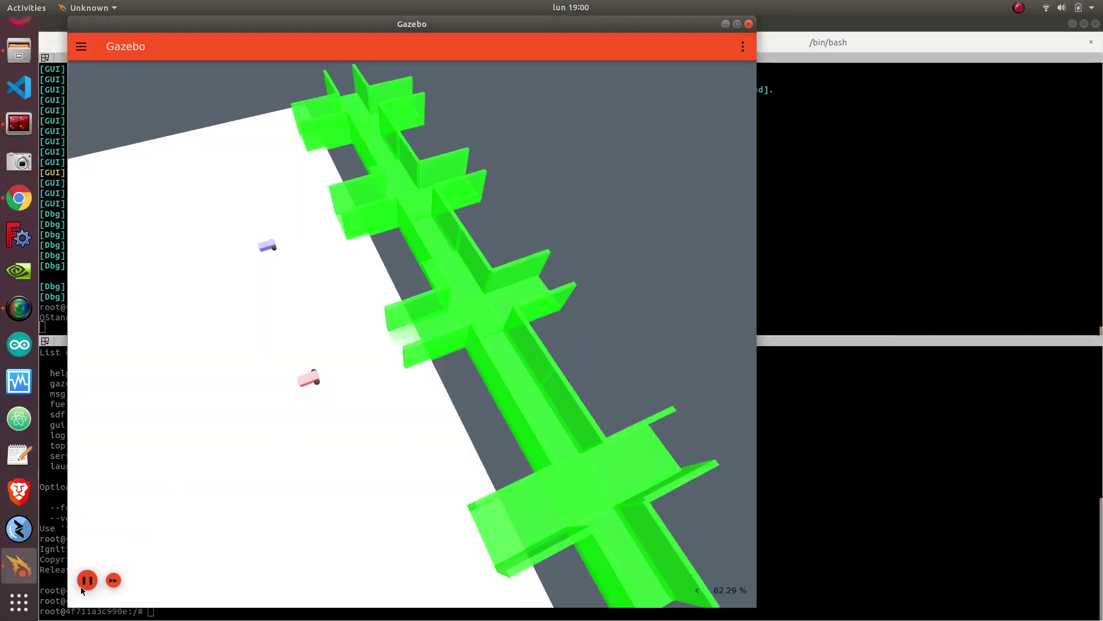
scroll(458, 334, down, 3)
scroll(460, 335, up, 3)
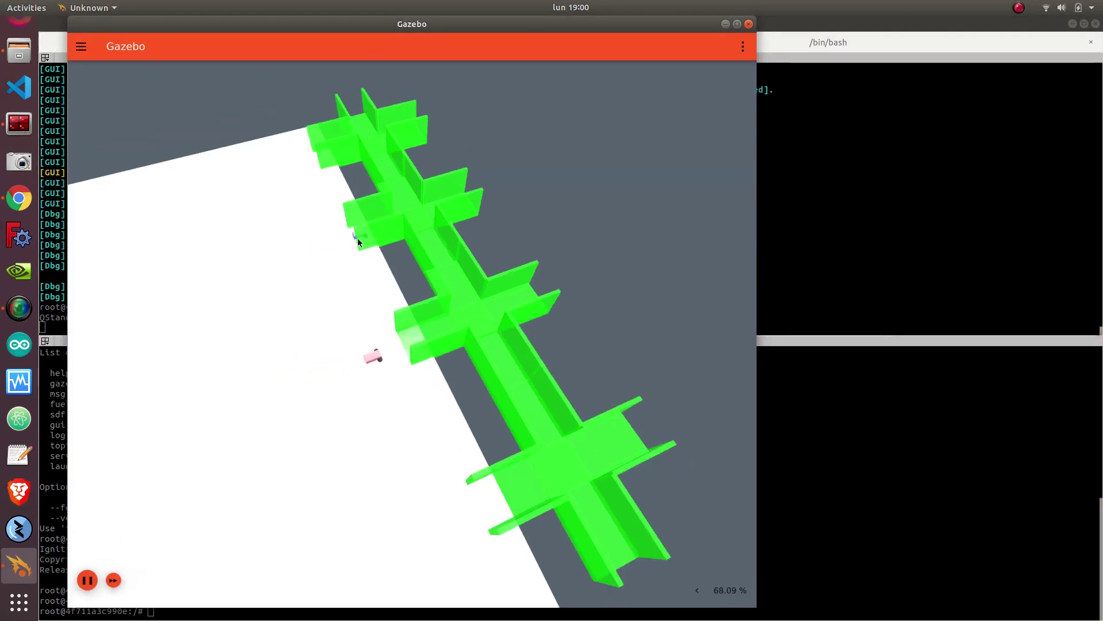
Orbit, tilt and pan the view around the green maze as the vehicles drive through
mouse_move(454, 265)
middle_down()
mouse_move(478, 279)
mouse_move(567, 285)
mouse_move(446, 277)
middle_up()
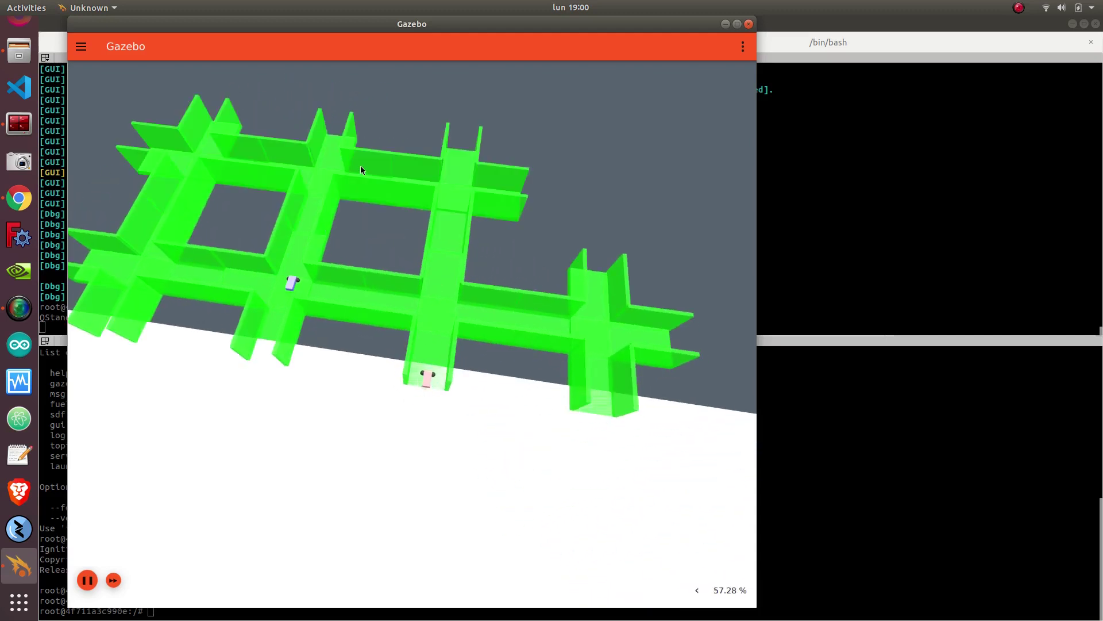
middle_drag(361, 170, 394, 379)
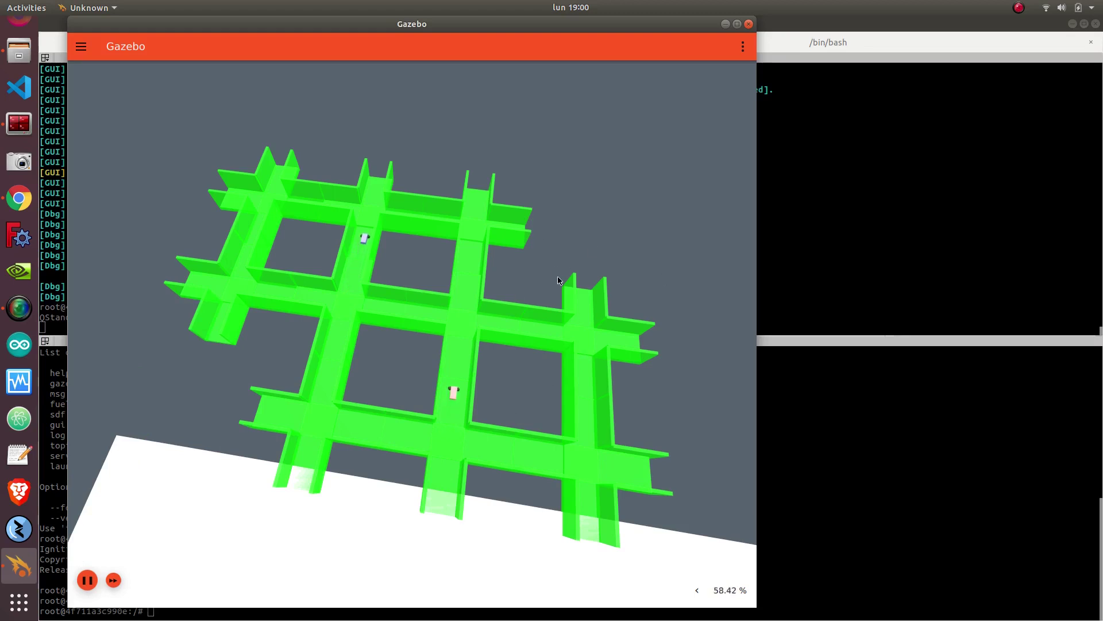
middle_drag(446, 261, 459, 291)
middle_drag(482, 366, 433, 253)
scroll(470, 305, up, 2)
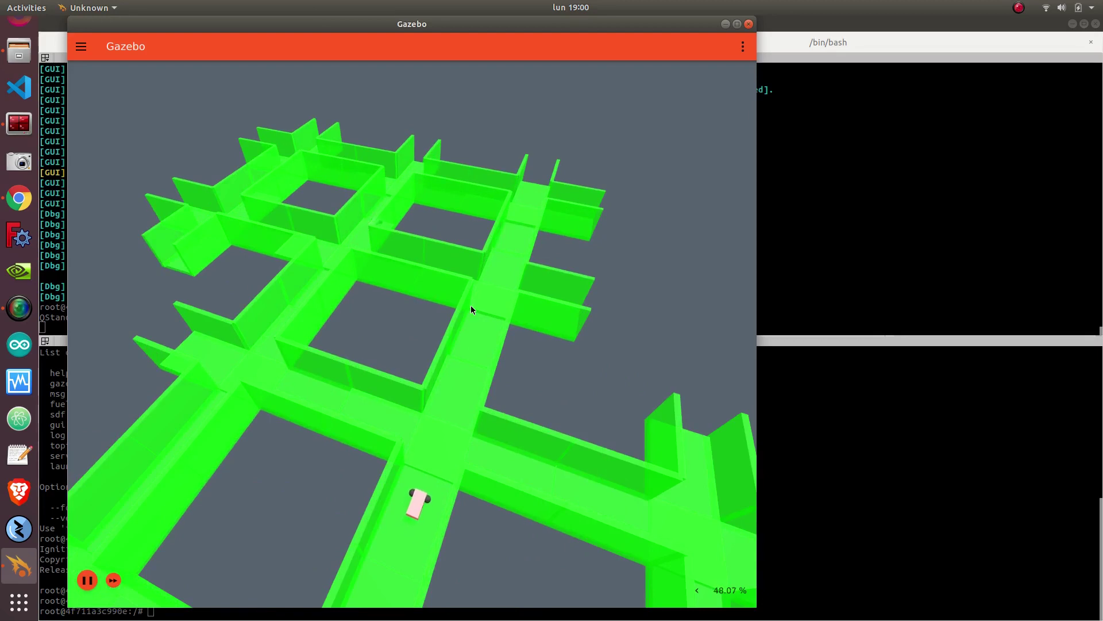
scroll(432, 310, down, 1)
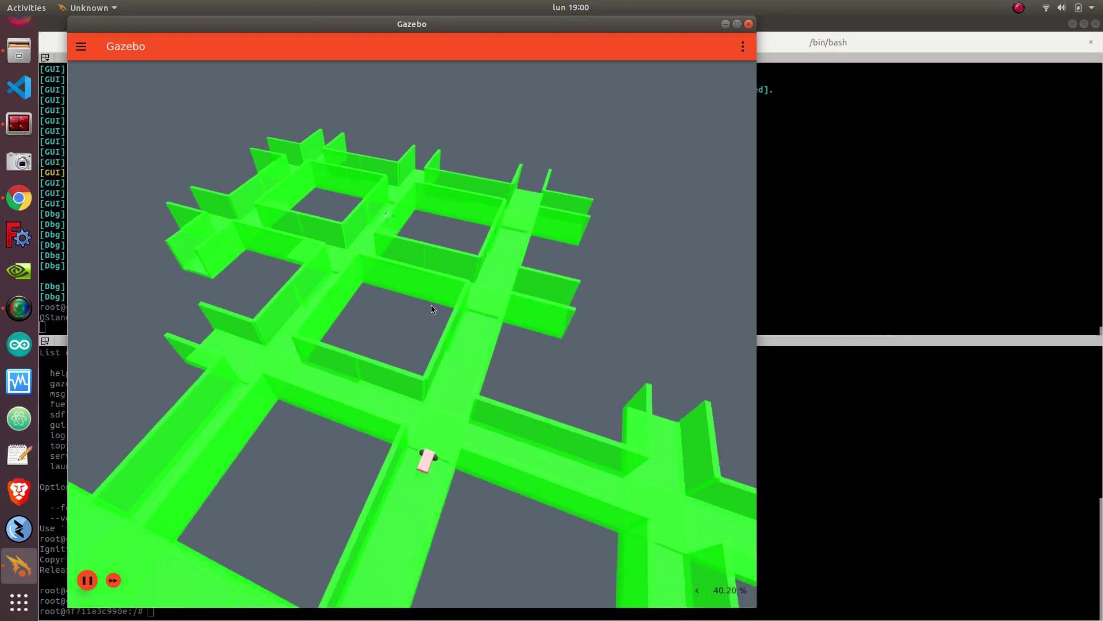
middle_drag(432, 309, 472, 310)
drag(391, 312, 450, 381)
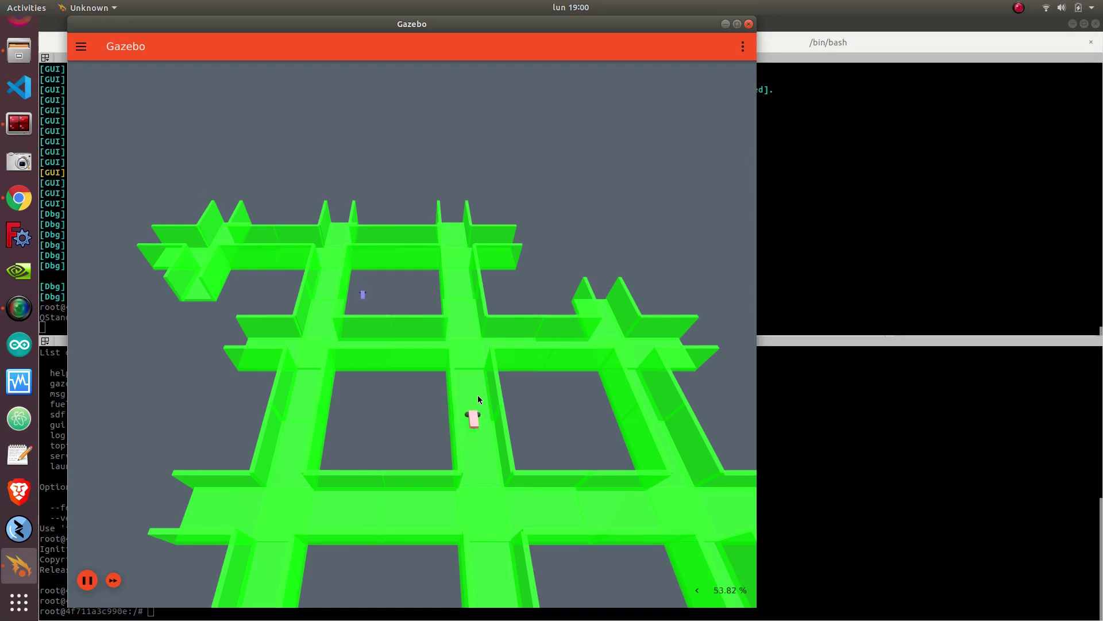
scroll(470, 383, down, 3)
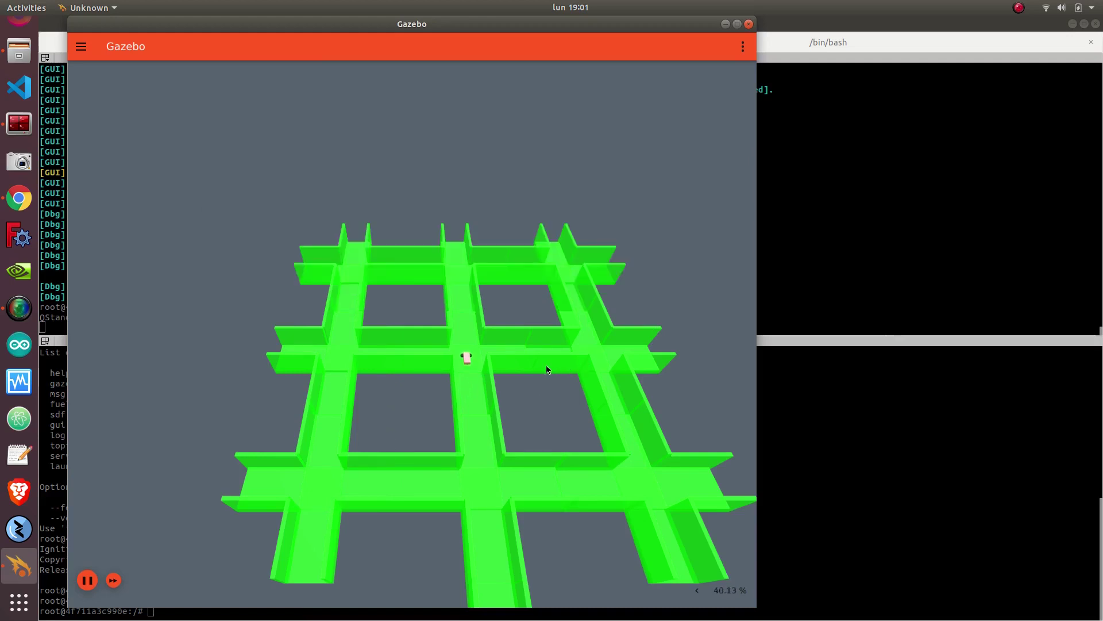
scroll(531, 358, down, 2)
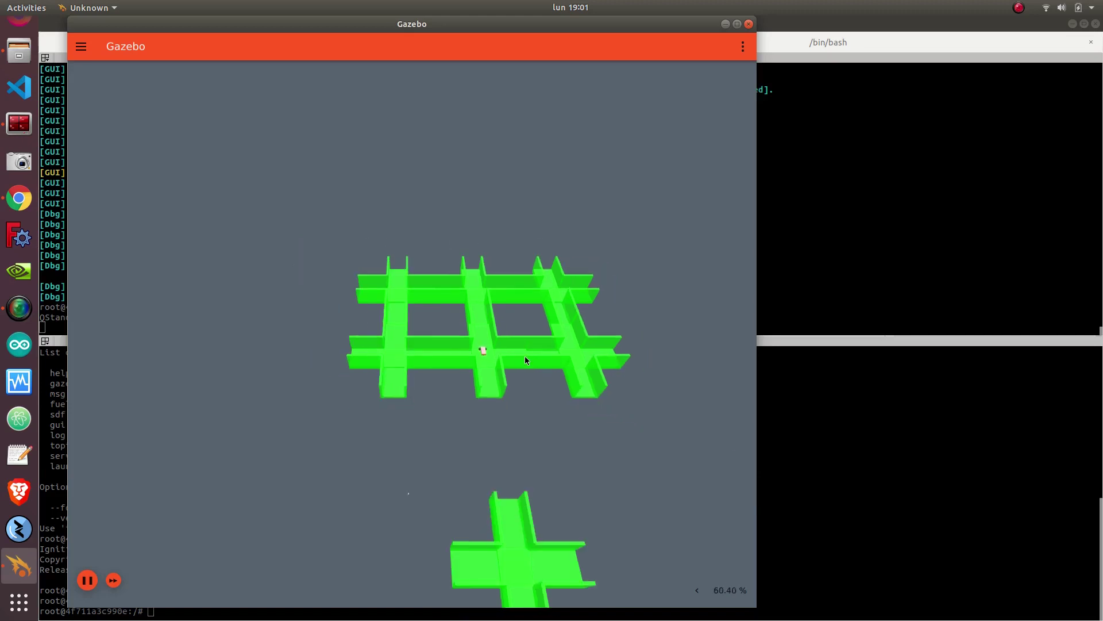
drag(512, 443, 369, 337)
scroll(511, 433, up, 2)
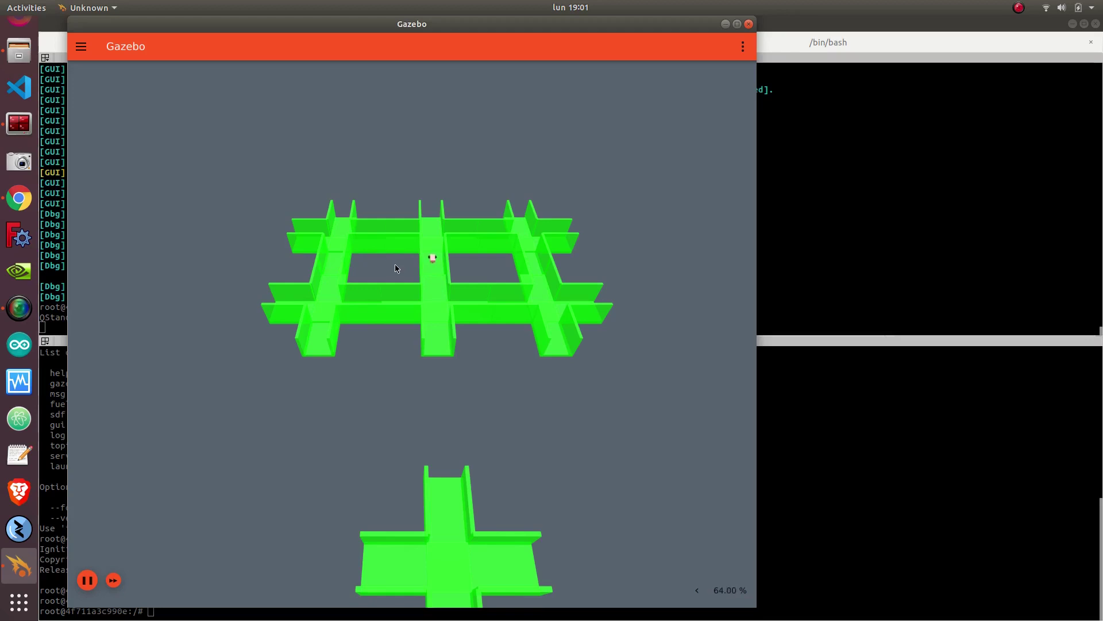
middle_drag(397, 270, 424, 392)
scroll(406, 342, up, 5)
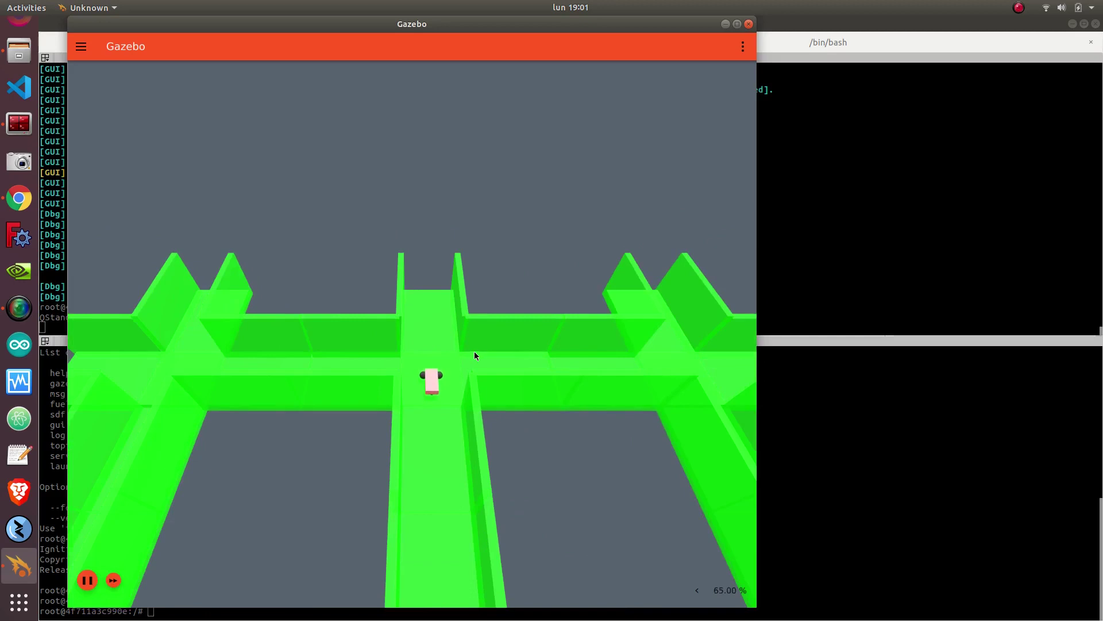
middle_drag(479, 351, 415, 343)
scroll(456, 347, down, 5)
scroll(414, 344, up, 5)
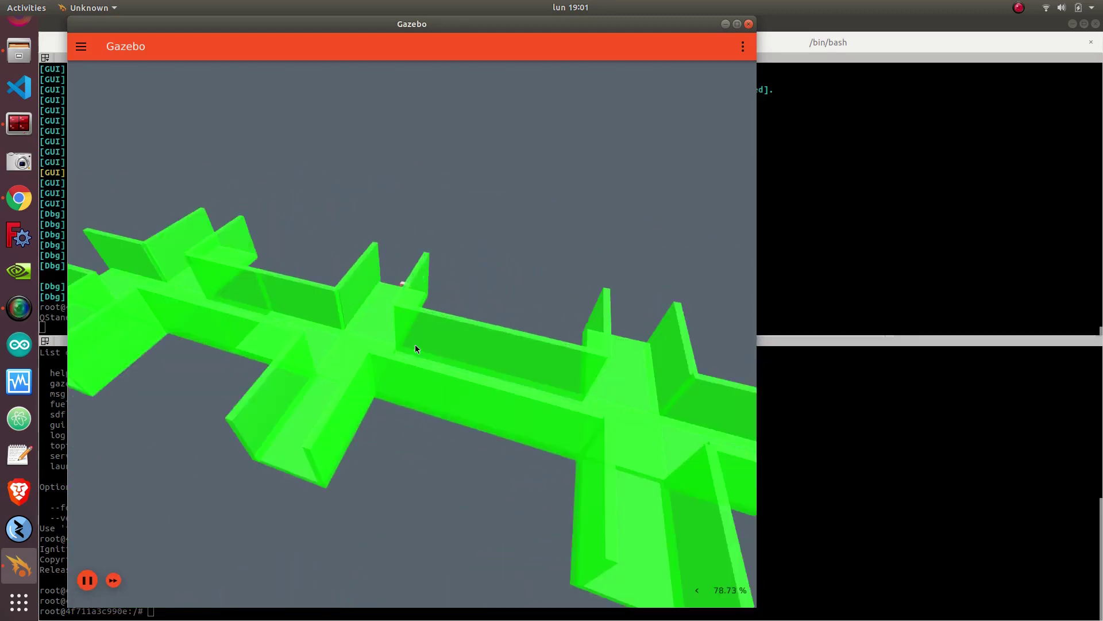
scroll(415, 347, down, 6)
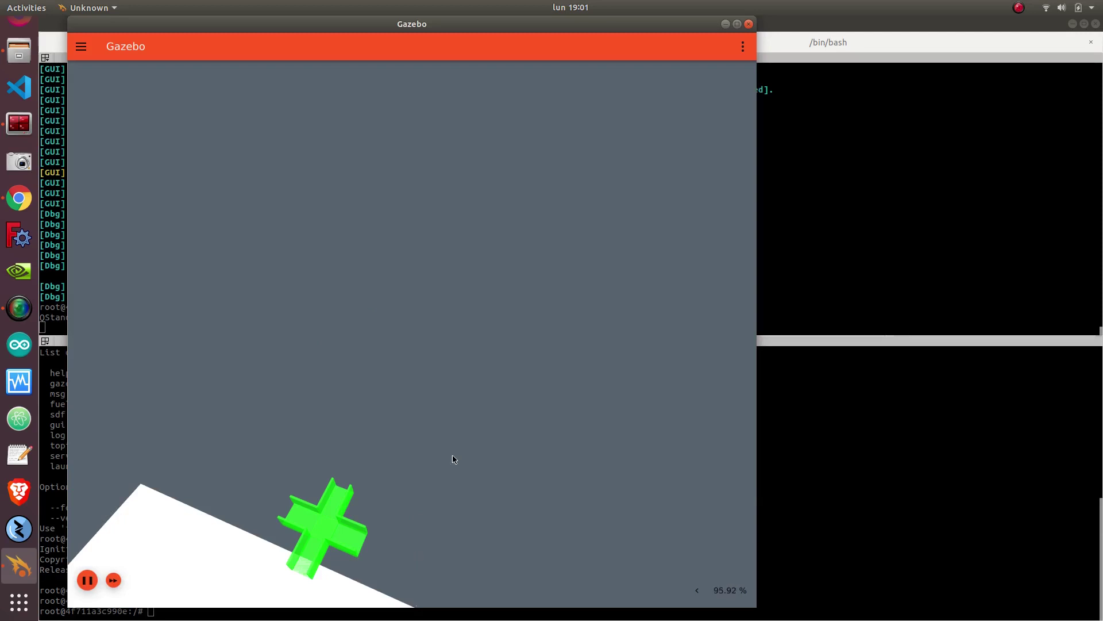
middle_drag(451, 463, 433, 475)
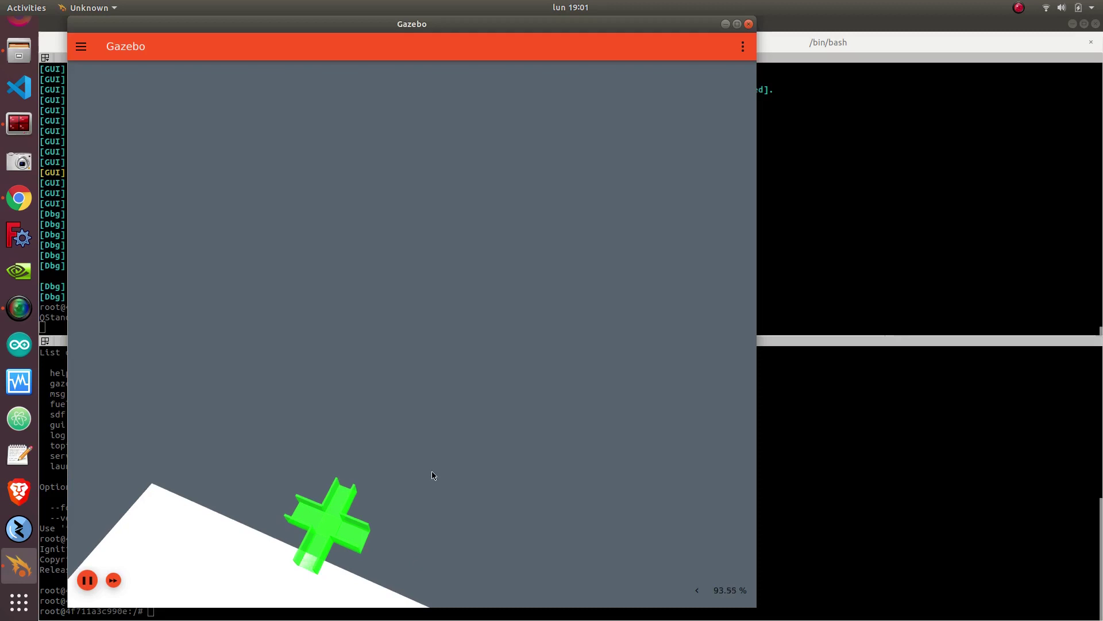
Close Gazebo, stop the levels launch with Ctrl+C, then open the Distributed Simulation tutorial from the tutorials list
click(749, 26)
key(ctrl+c)
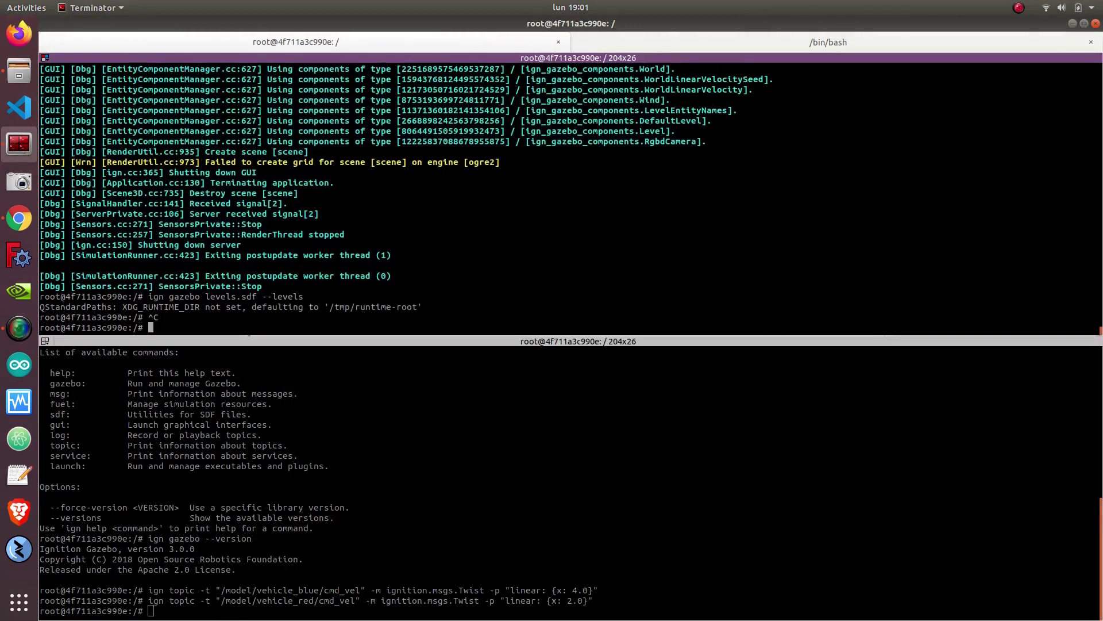
click(19, 218)
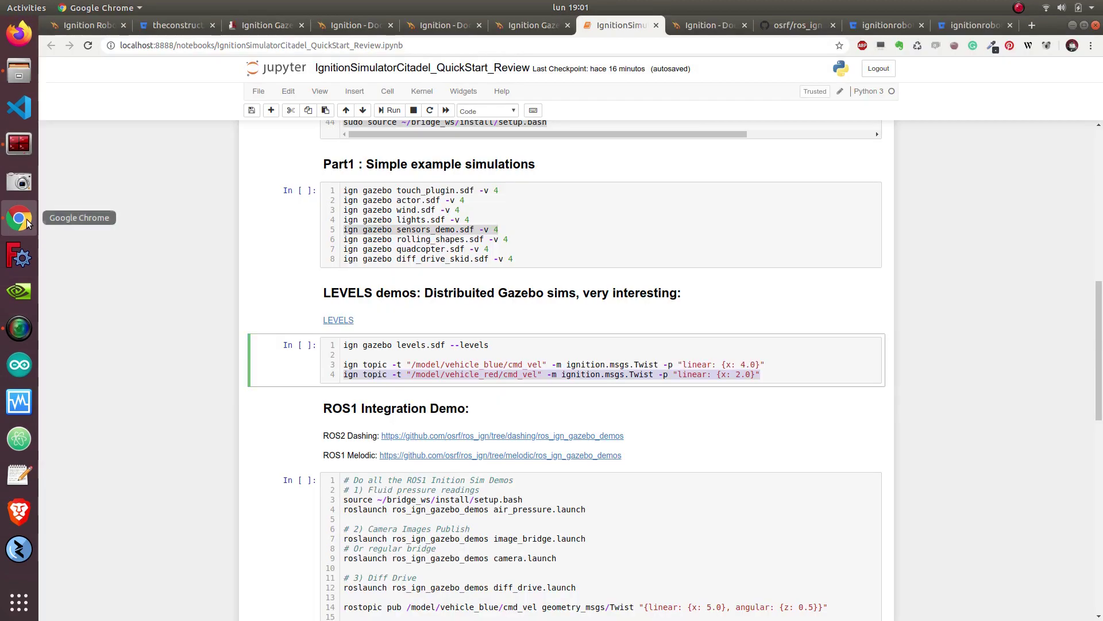
scroll(463, 400, down, 6)
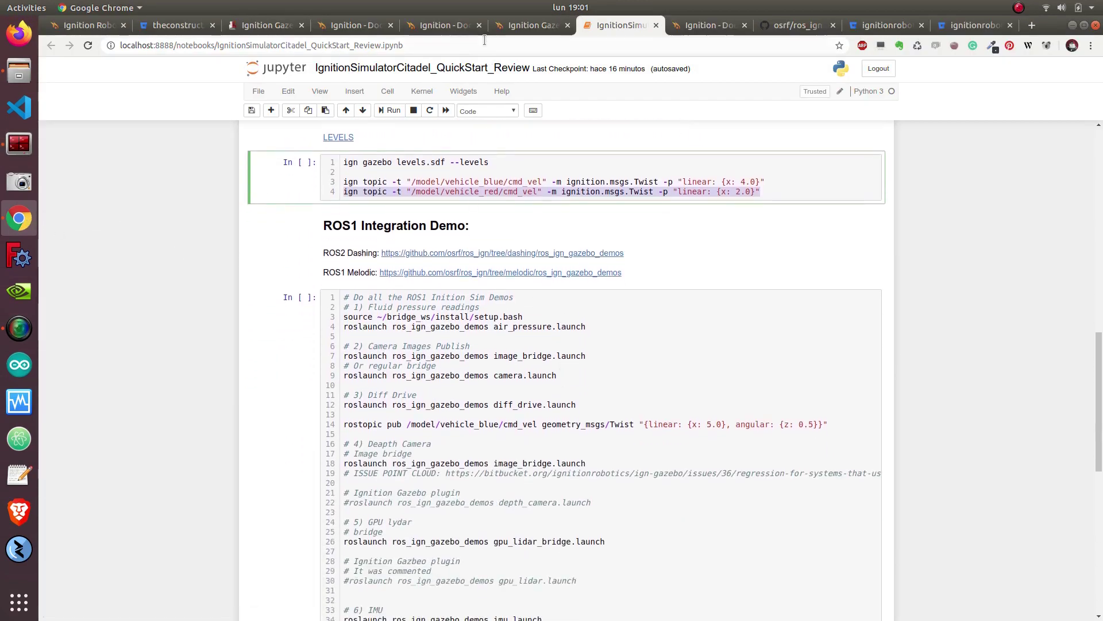
click(526, 23)
click(435, 24)
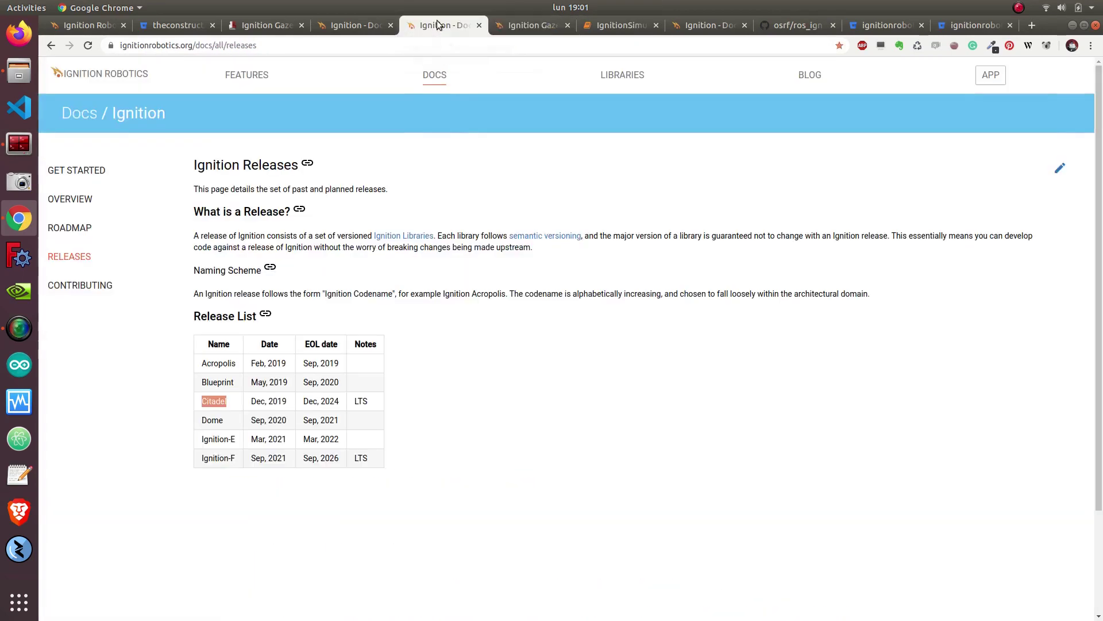
click(530, 26)
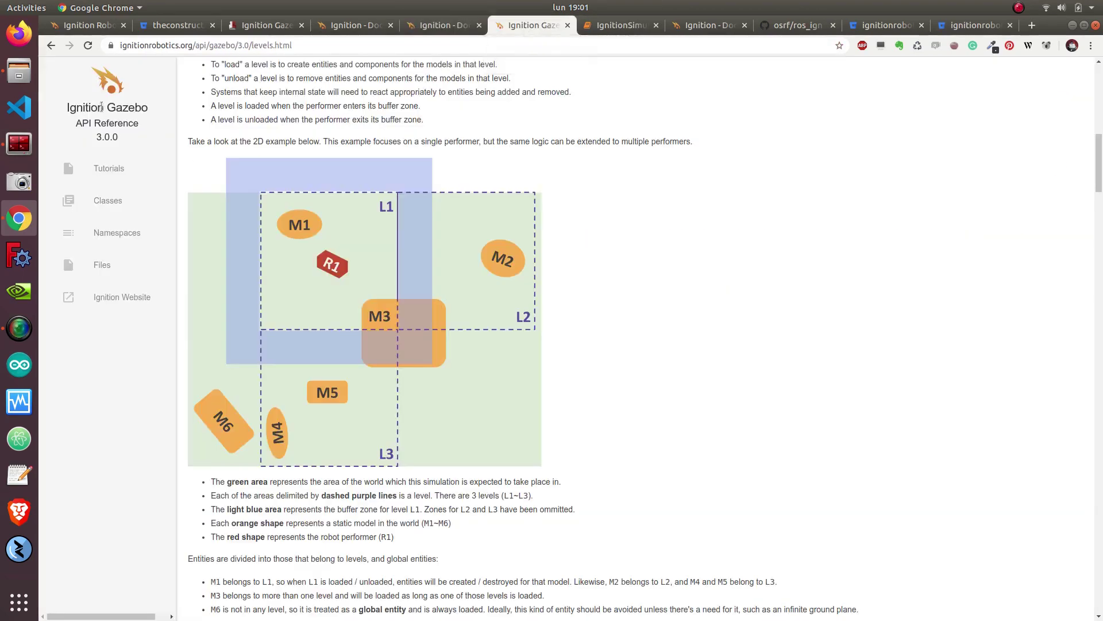
click(51, 48)
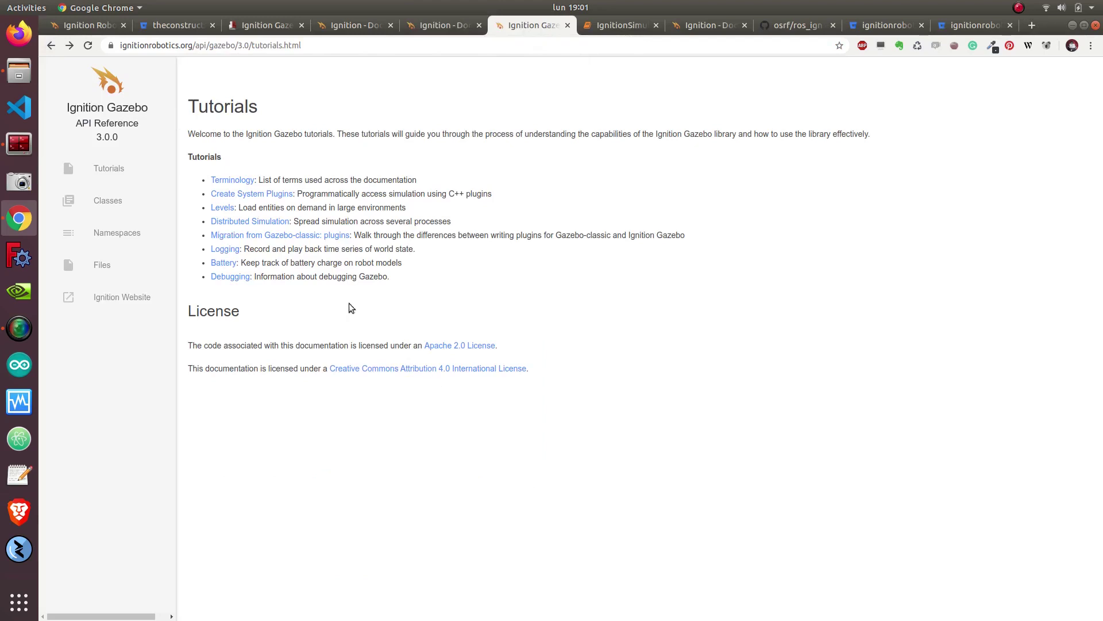
click(233, 222)
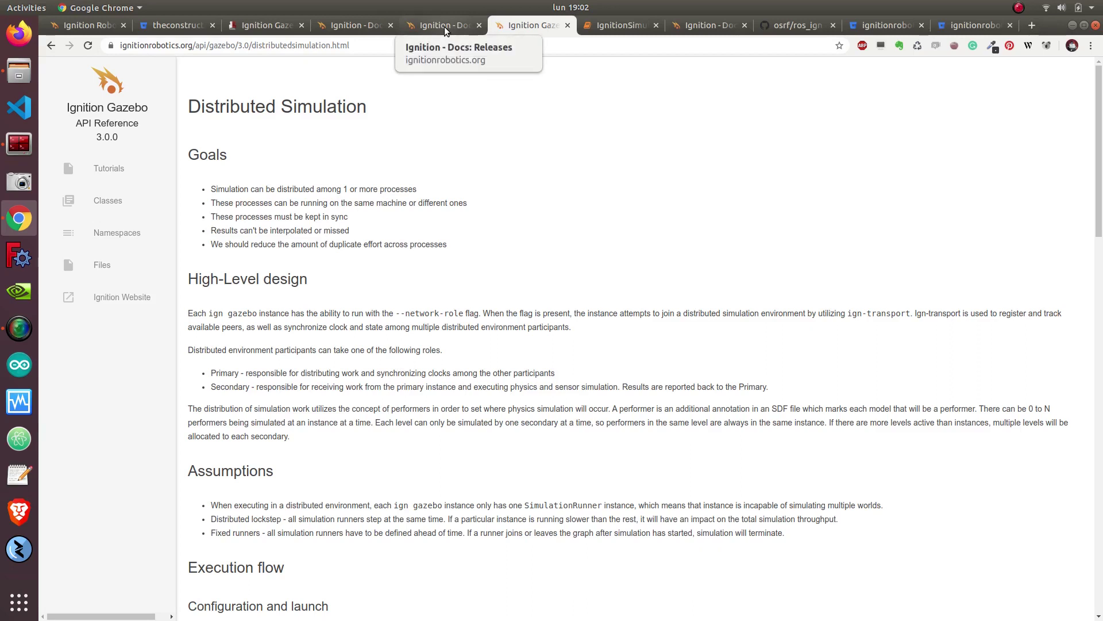
Go back to the IgnitionSimulator notebook and select the ROS1 Integration Demo markdown cell
click(590, 25)
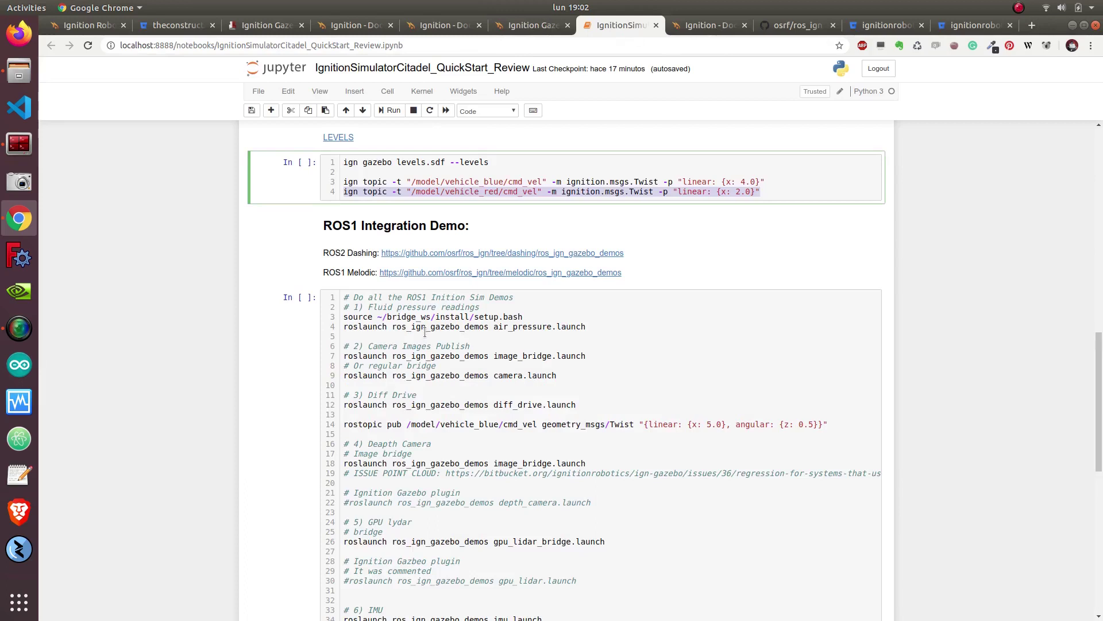
key(Escape)
click(324, 230)
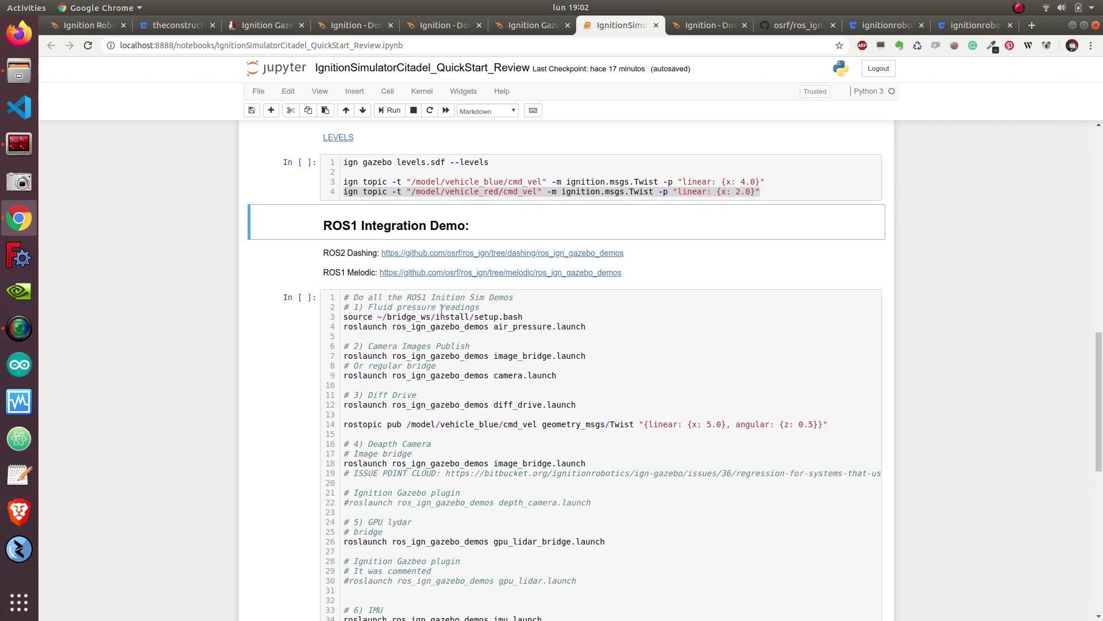
scroll(441, 310, down, 2)
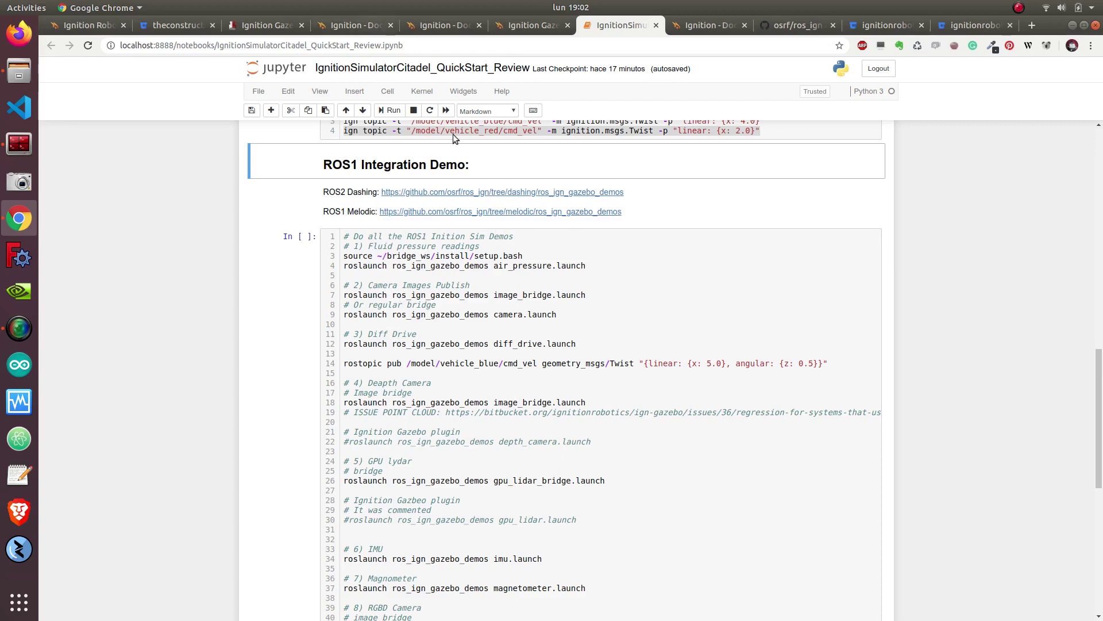
Open the osrf/ros_ign GitHub page and switch it to the melodic branch
click(791, 27)
scroll(272, 375, down, 7)
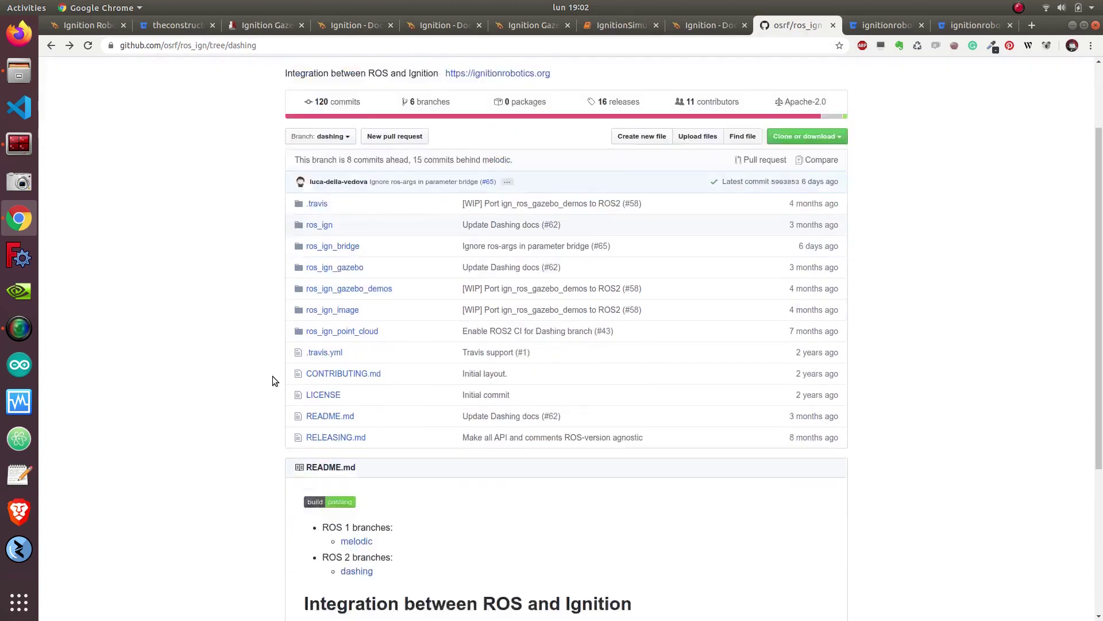
scroll(272, 376, up, 7)
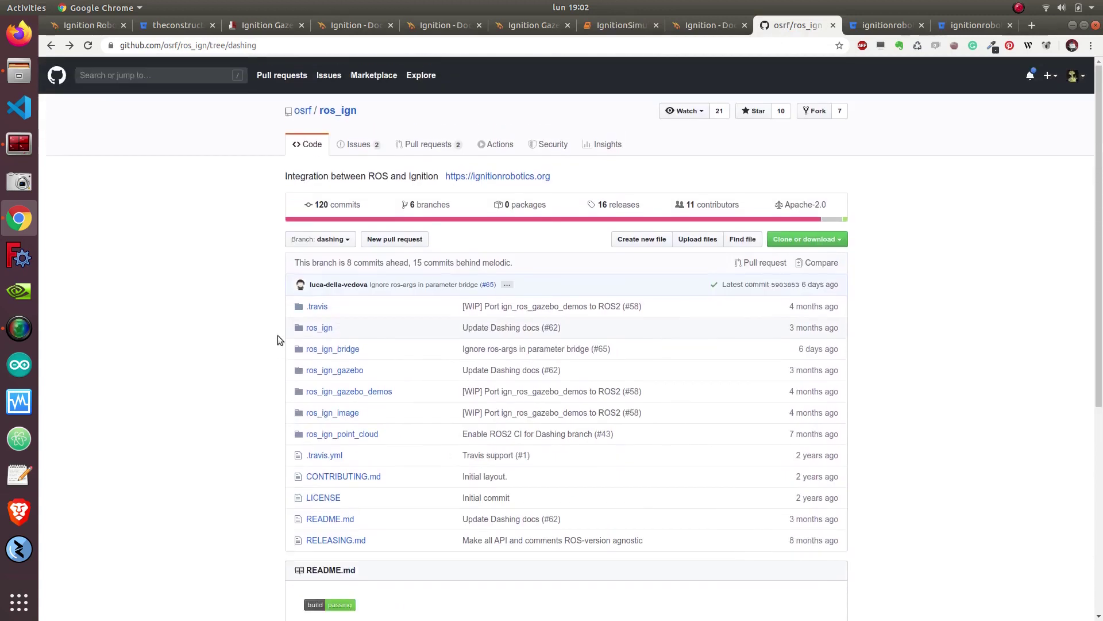
click(342, 240)
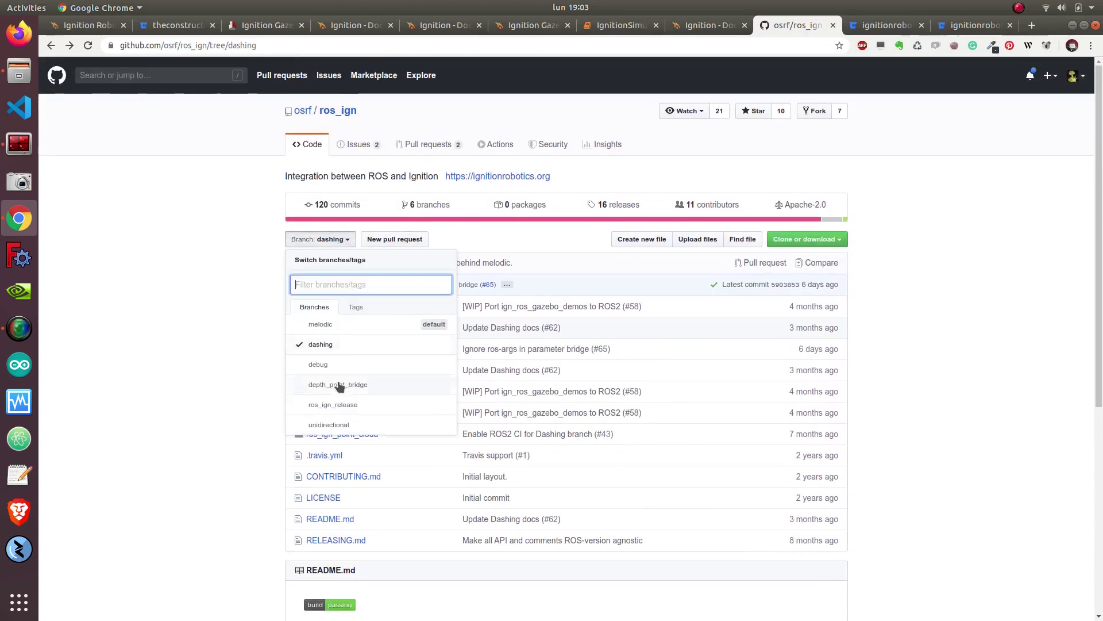
click(320, 325)
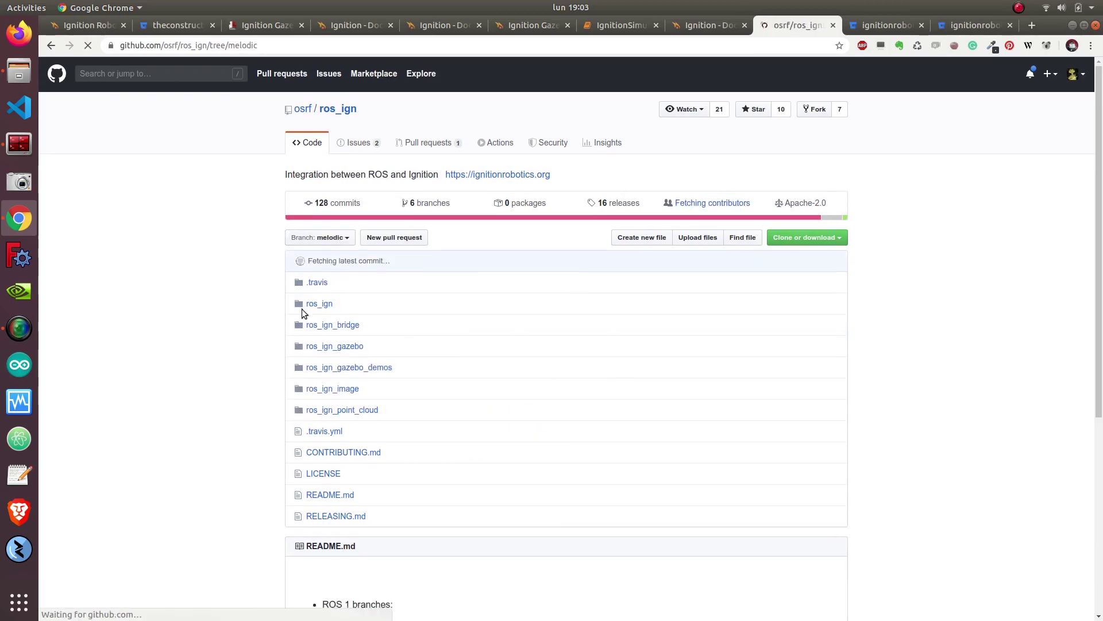
scroll(368, 494, down, 5)
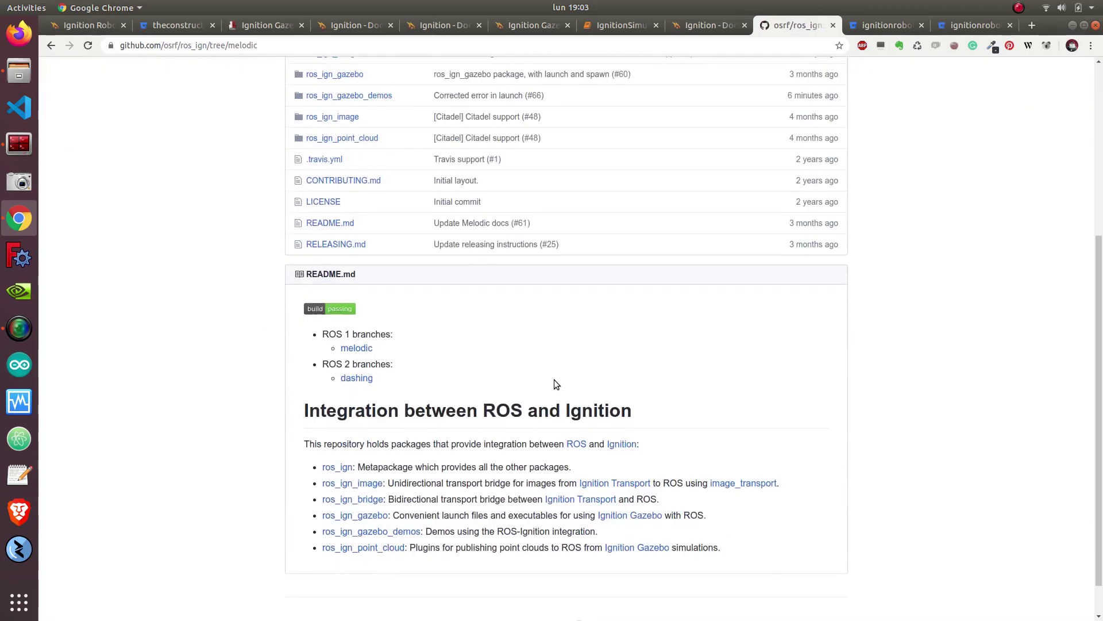
scroll(555, 383, up, 3)
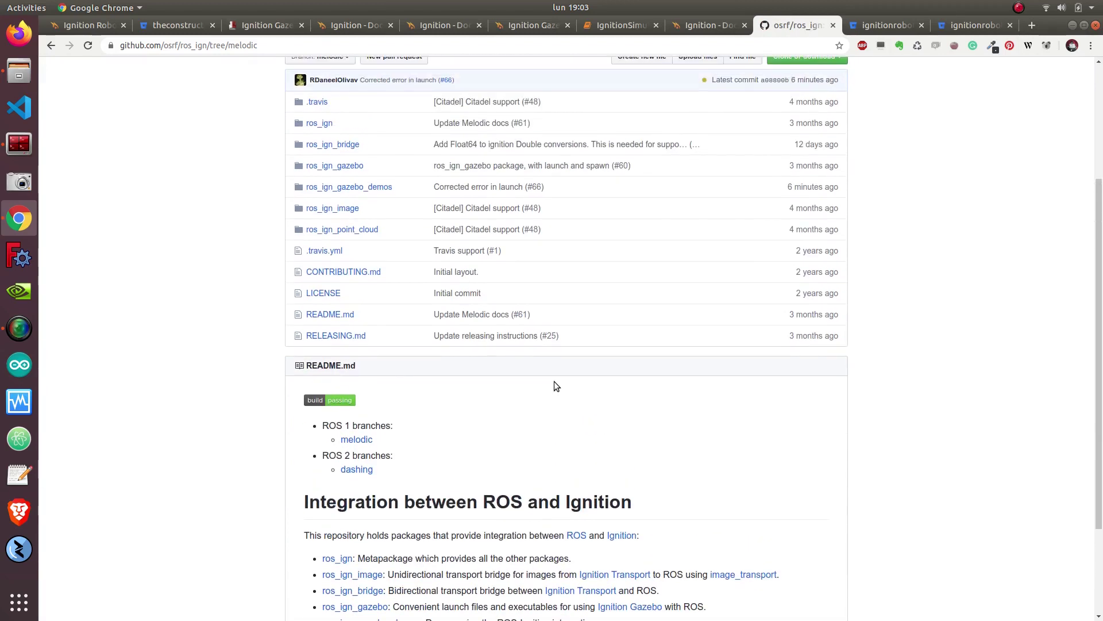
scroll(555, 385, up, 2)
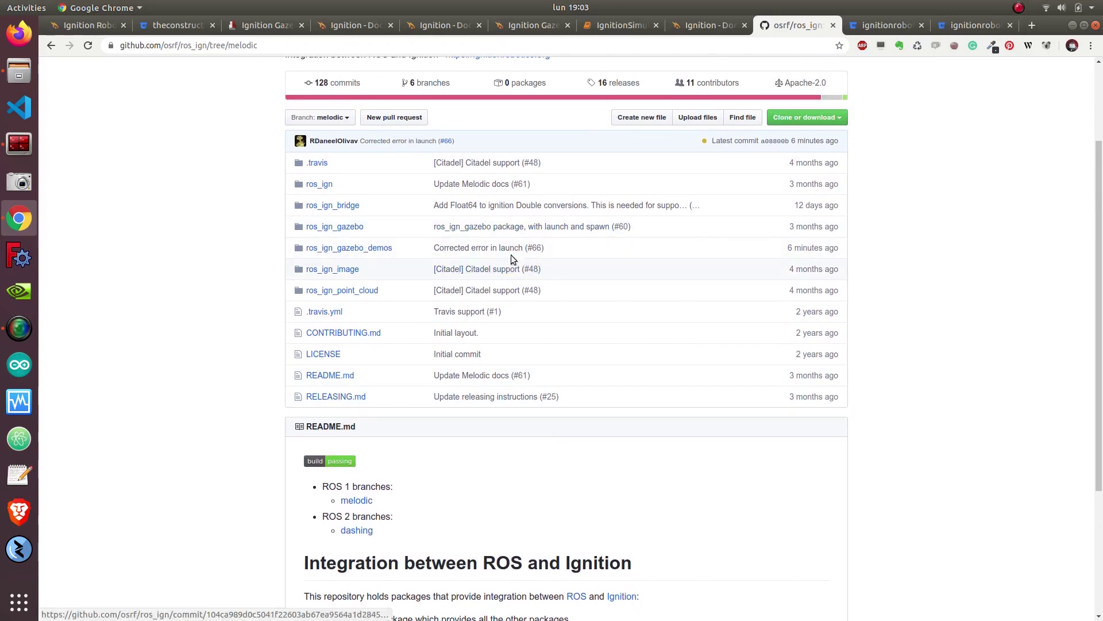
Glance at the Ignition Robotics docs, then scroll down to the ros_ign README's package list
click(339, 26)
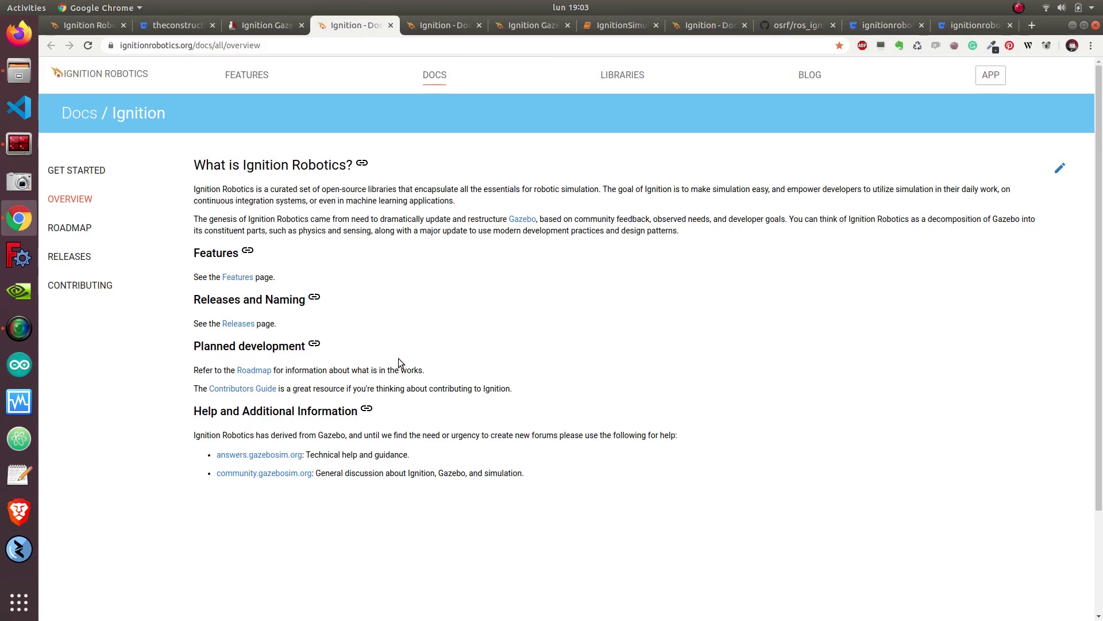
click(797, 26)
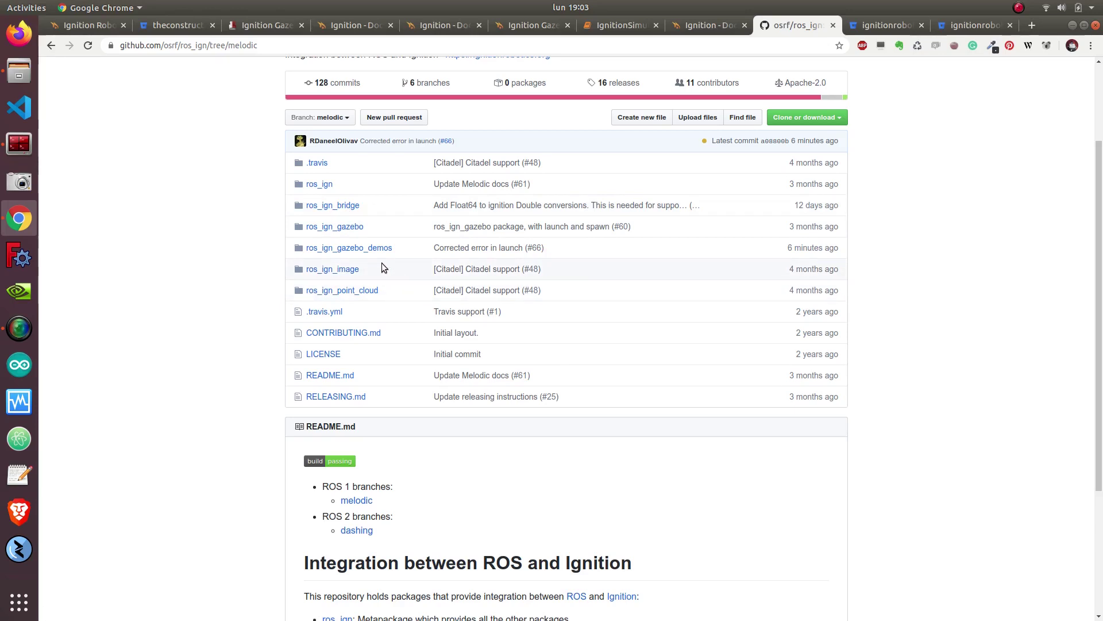
scroll(396, 282, down, 5)
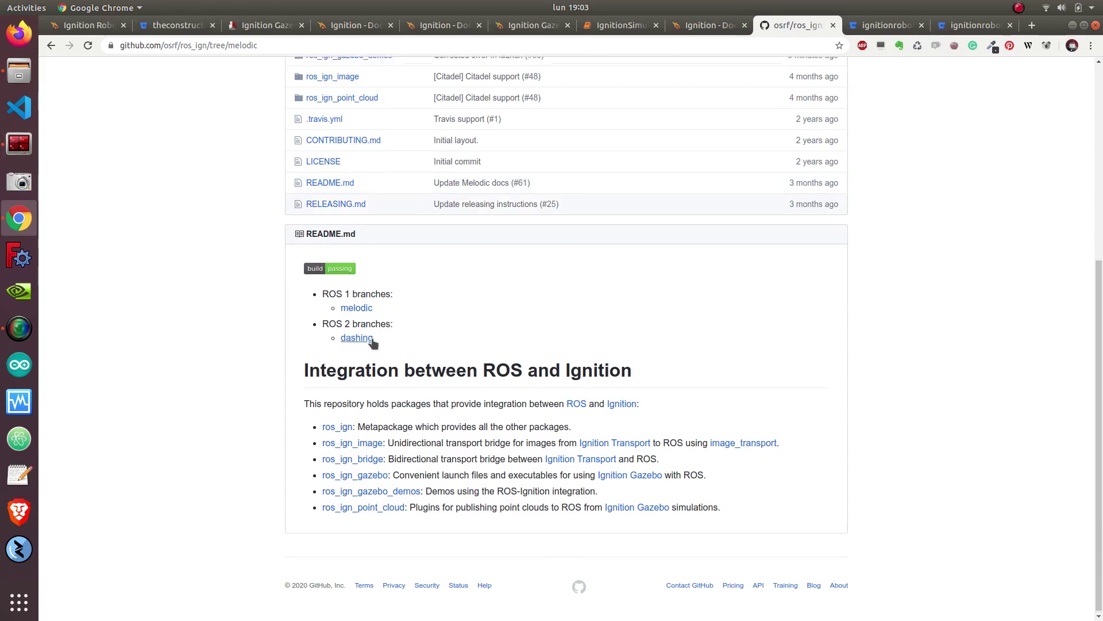
Return to the quick-start notebook and select the diff_drive.launch roslaunch command on line 12
click(30, 157)
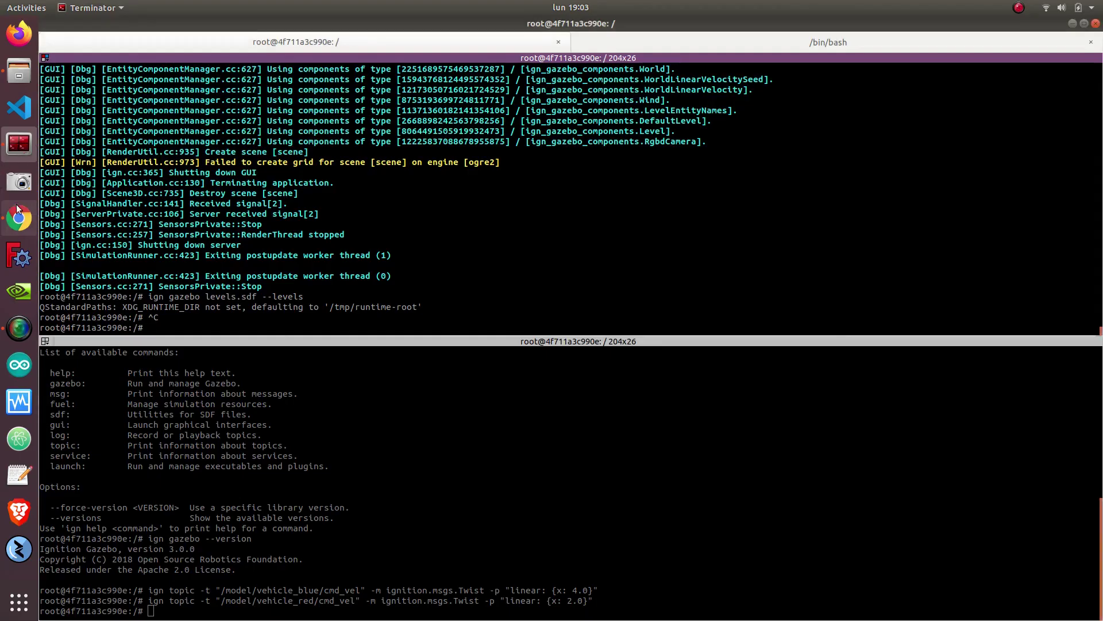
click(19, 218)
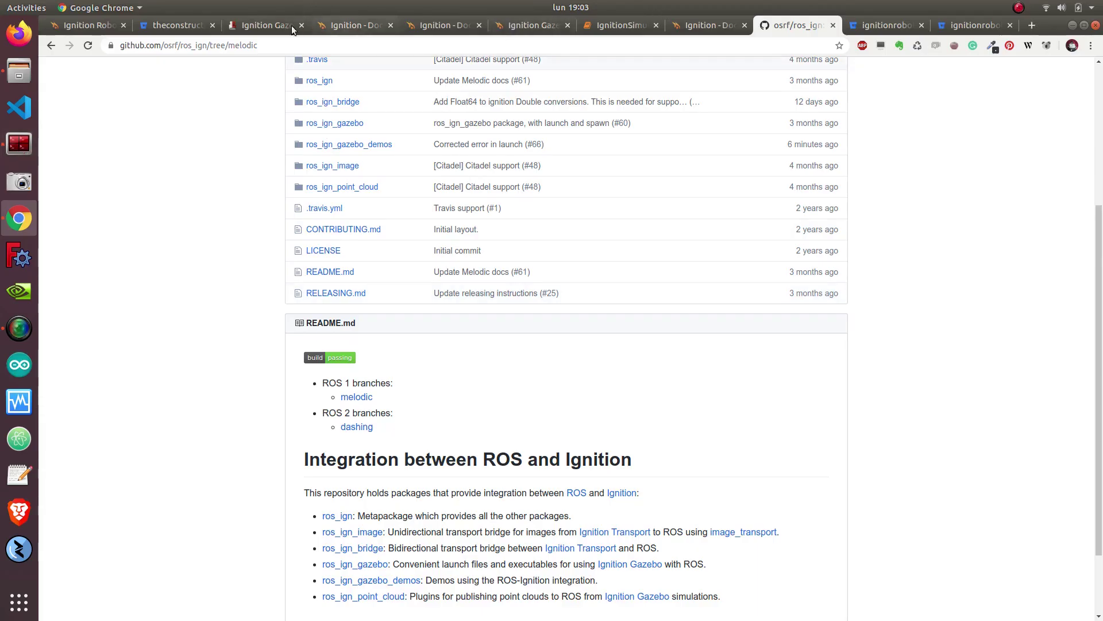
click(543, 25)
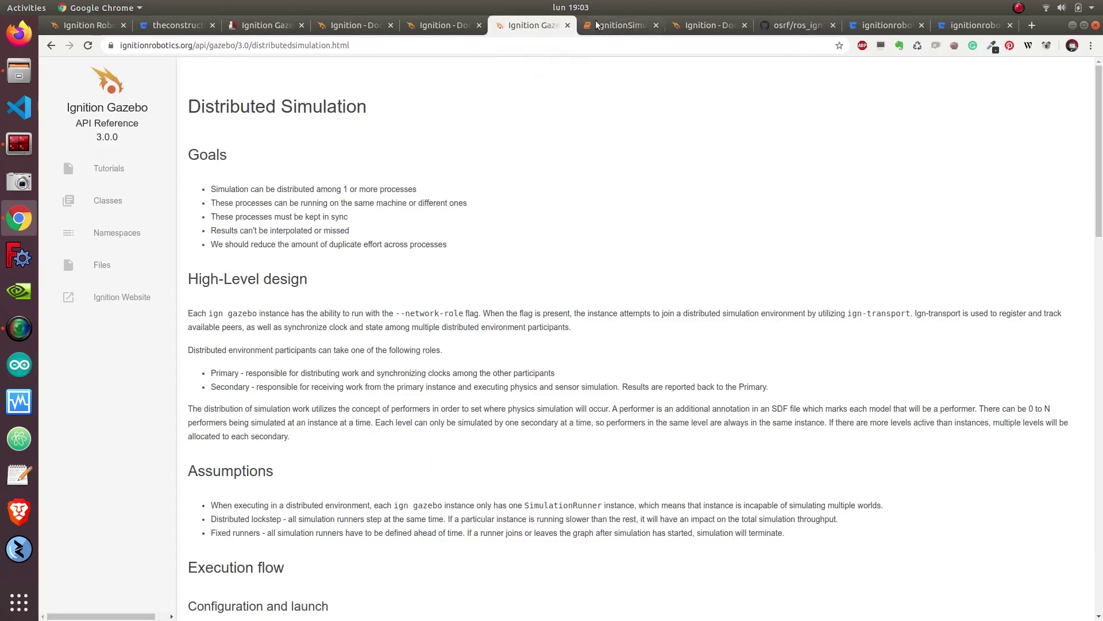
click(596, 25)
scroll(348, 225, down, 1)
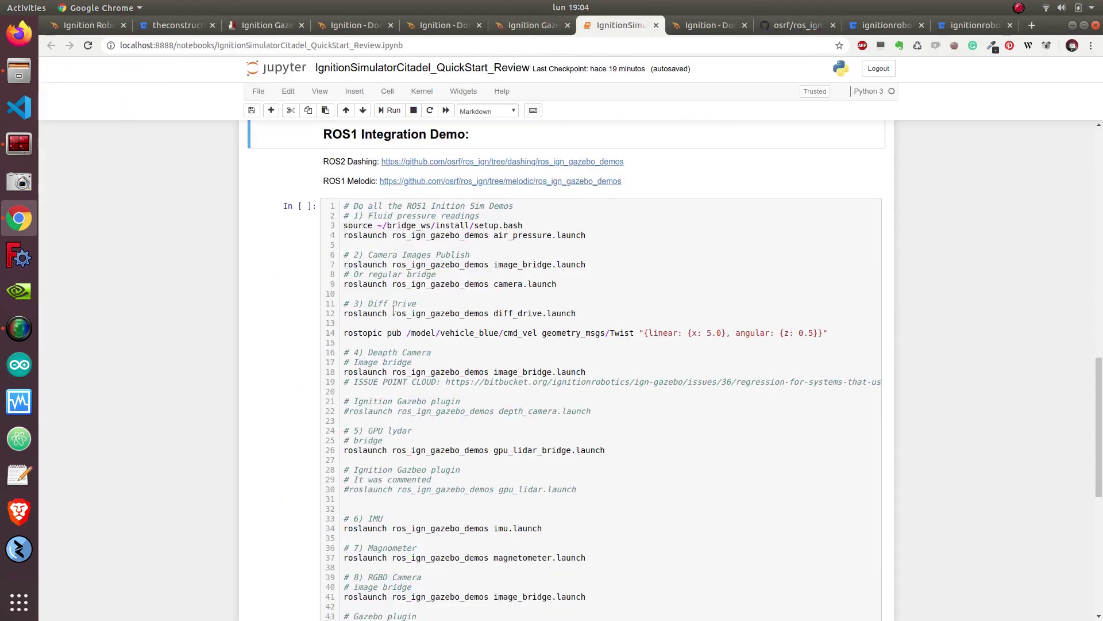
scroll(393, 307, down, 1)
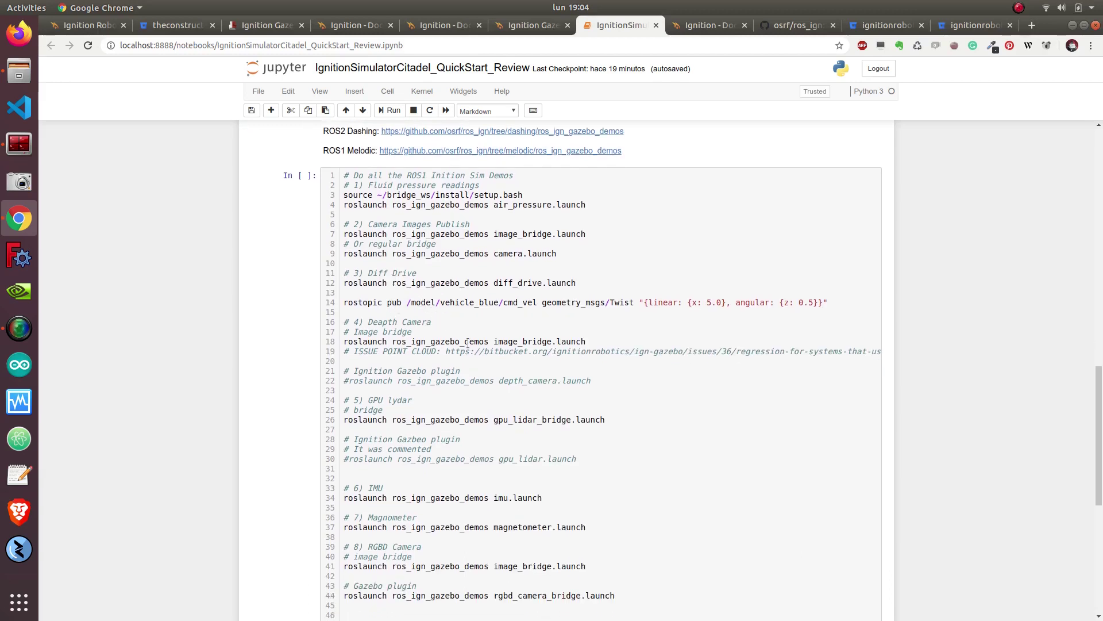
scroll(488, 356, down, 1)
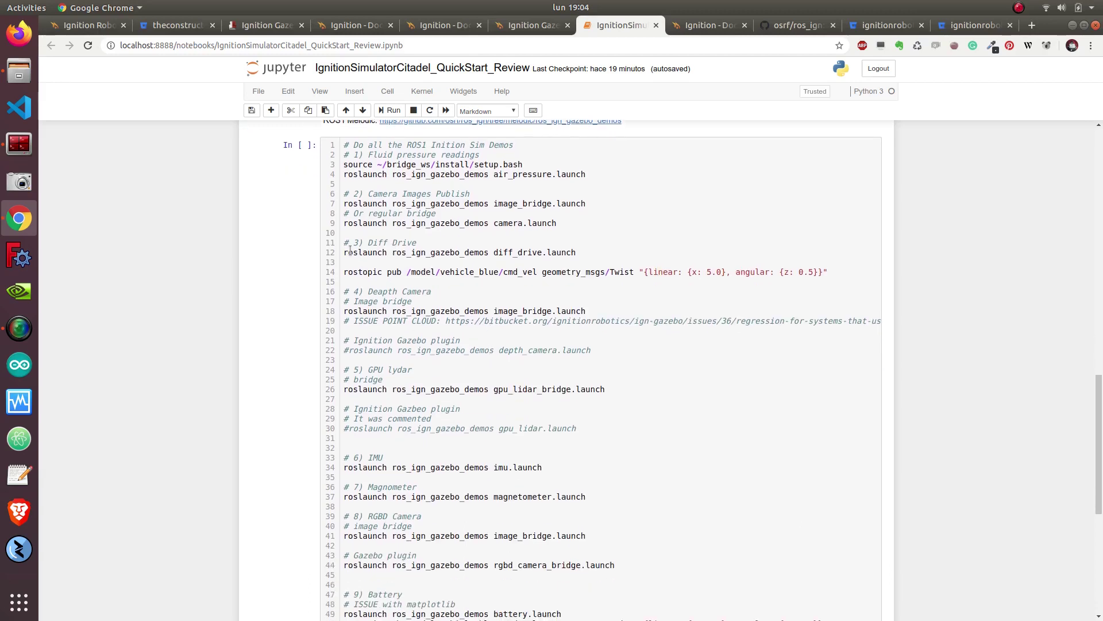
drag(344, 254, 582, 255)
key(ctrl+c)
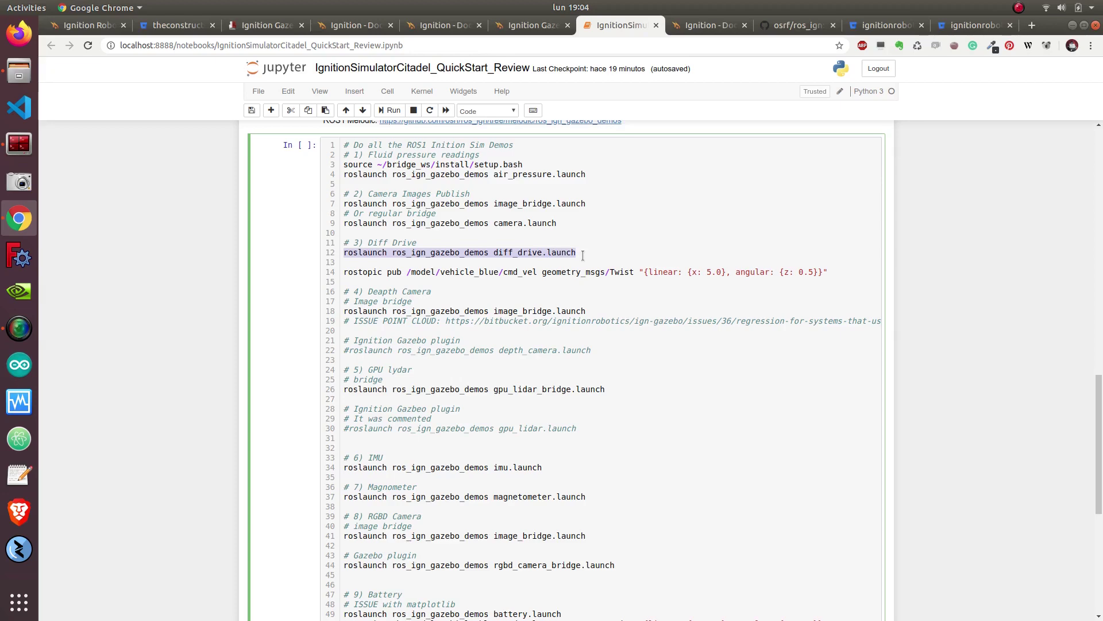
Run roslaunch ros_ign_gazebo_demos diff_drive.launch in the terminal and move the RViz window aside
click(5, 141)
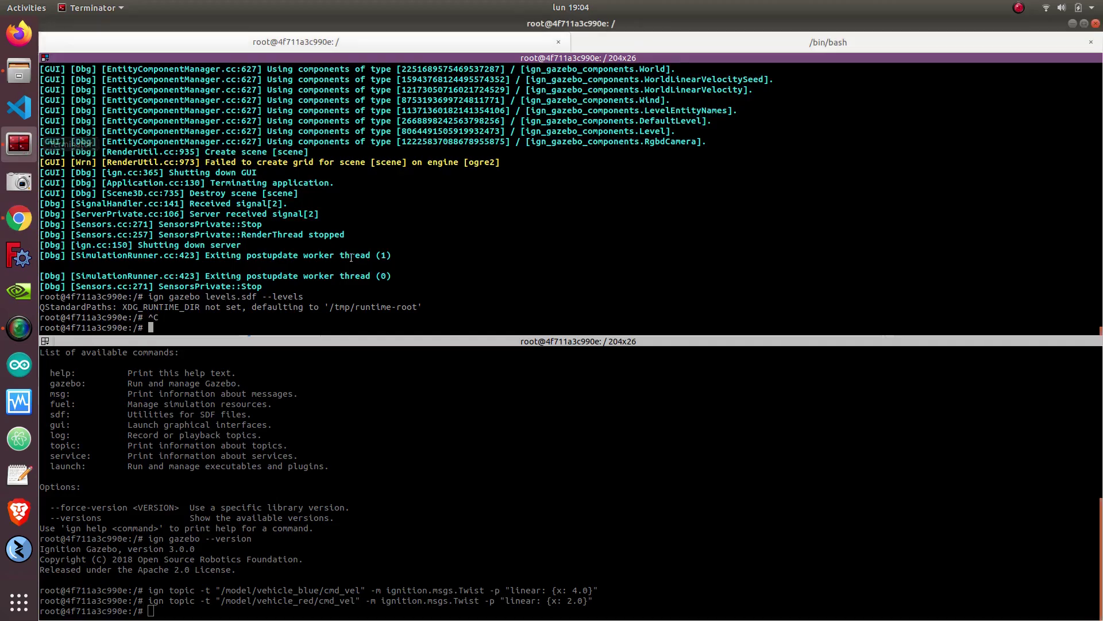
key(ctrl+shift+v)
key(Return)
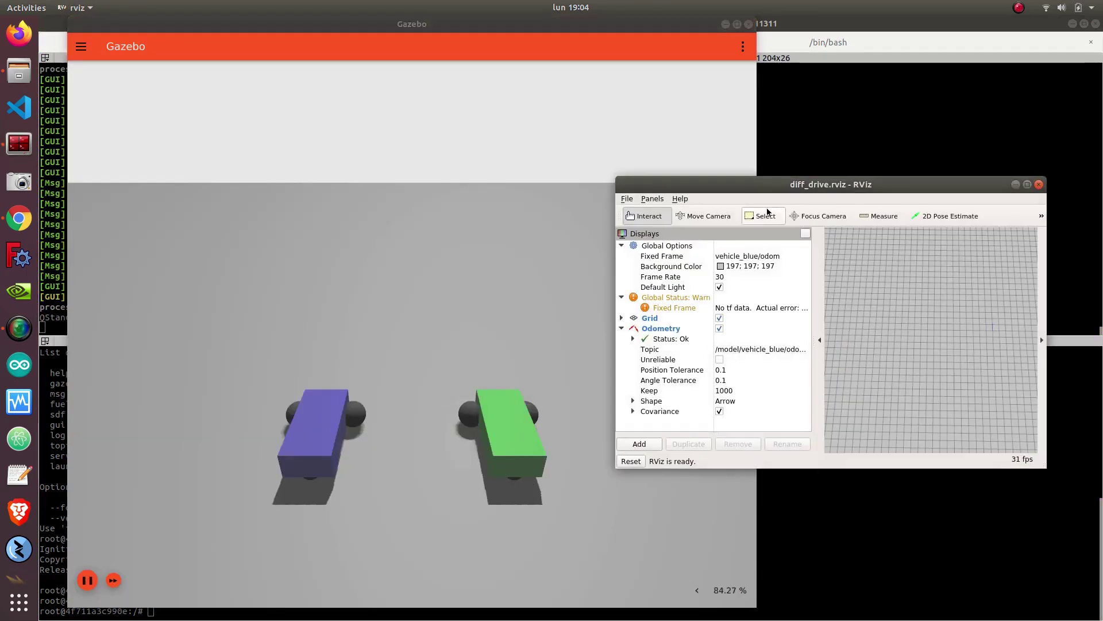
drag(808, 190, 773, 108)
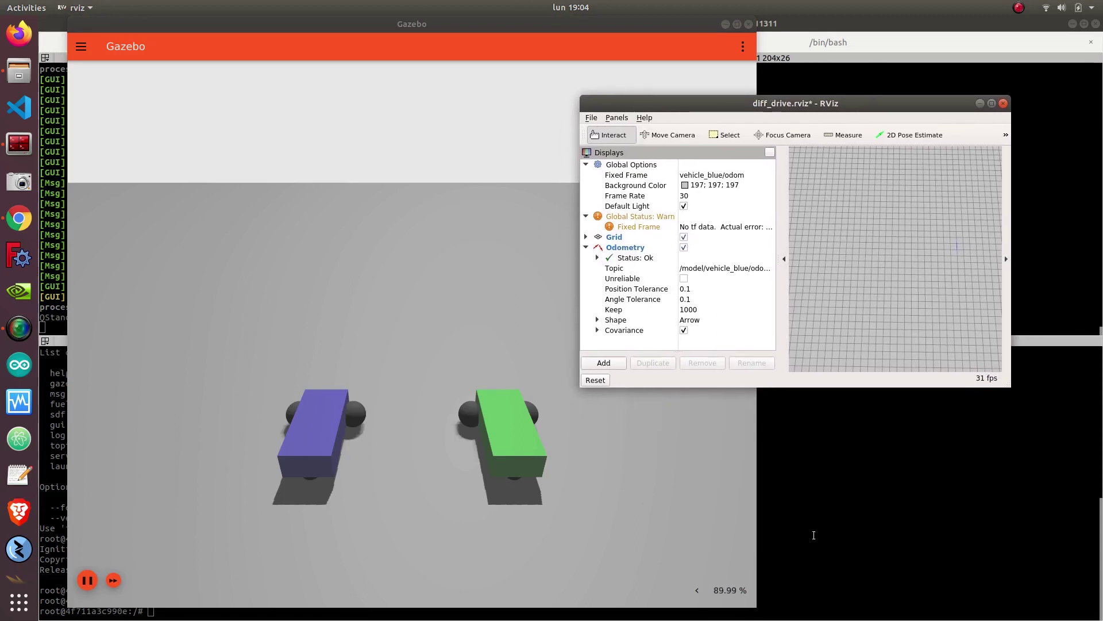
Run rostopic list and pick out the /model/vehicle_blue/cmd_vel topic
click(840, 477)
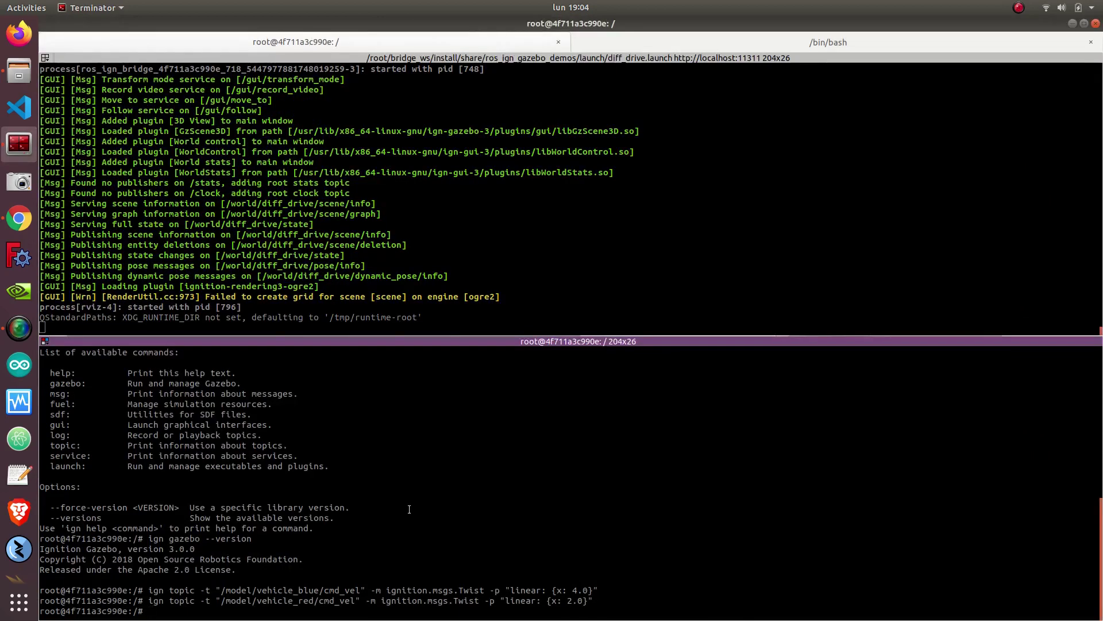
text(rostopic list)
key(Return)
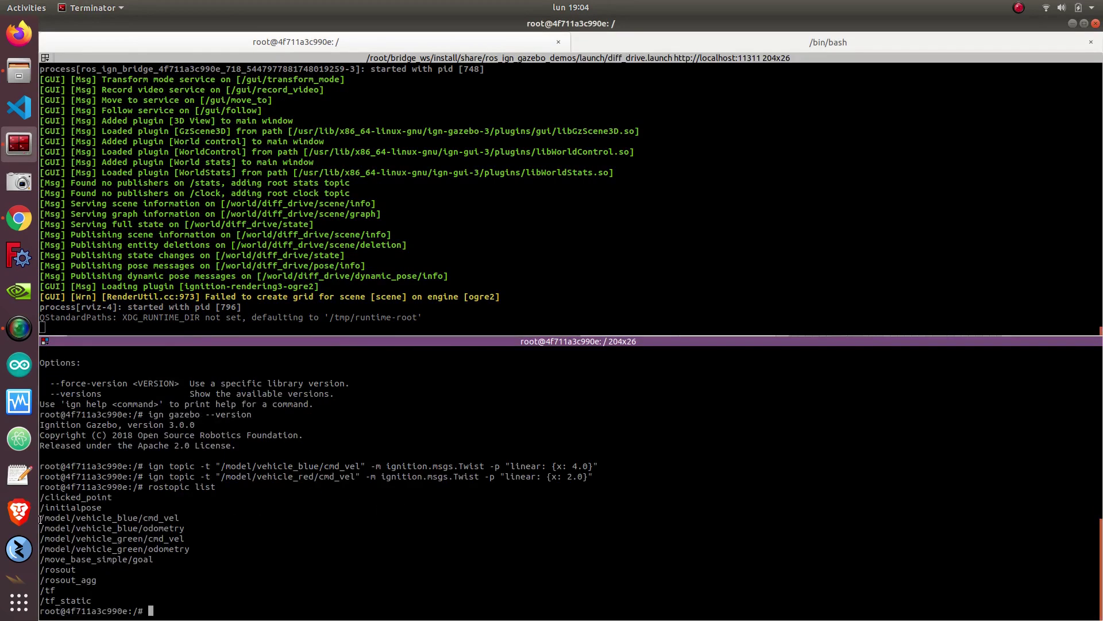
drag(41, 520, 180, 519)
key(ctrl+c)
click(221, 603)
Run rostopic info on /model/vehicle_blue/cmd_vel and highlight its publisher and subscriber nodes
text(rostopic info)
double_click(153, 517)
middle_click(153, 517)
key(Return)
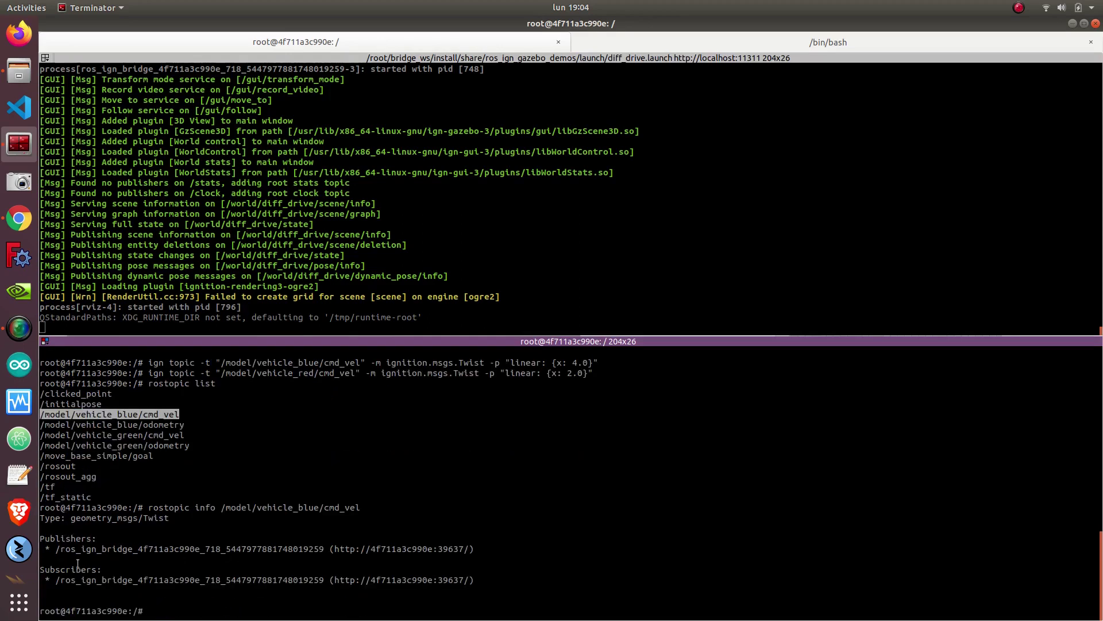
drag(53, 549, 231, 548)
mouse_move(55, 579)
mouse_down()
mouse_move(247, 577)
mouse_move(40, 579)
mouse_up()
click(381, 557)
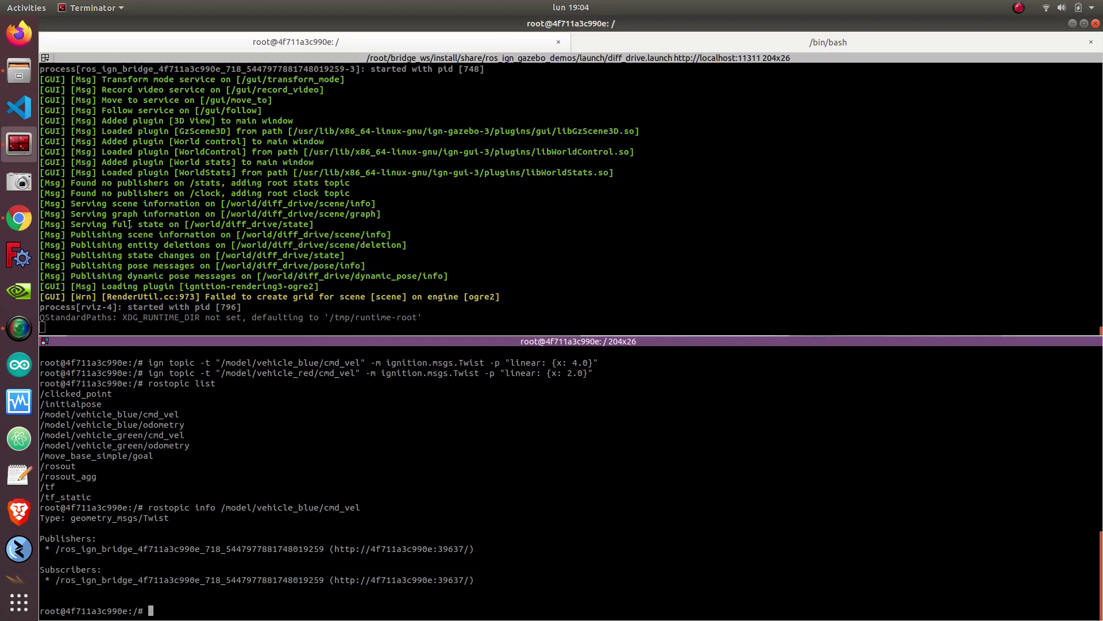
click(19, 218)
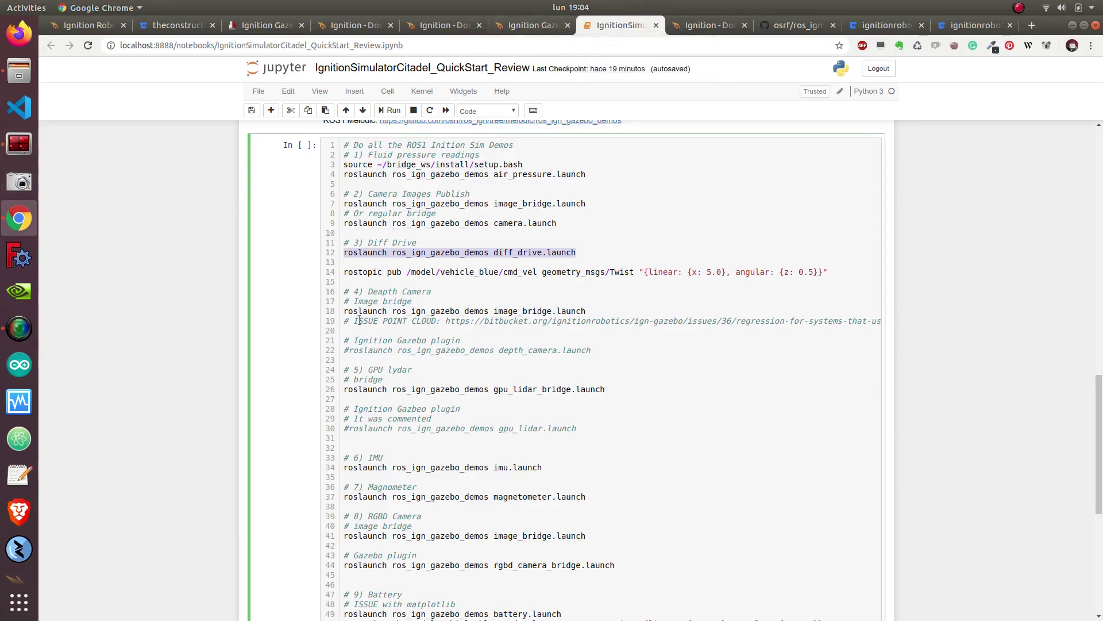
Copy line 14's rostopic pub command (linear x 5.0, angular z 0.5) to the terminal prompt
drag(345, 271, 475, 272)
scroll(522, 365, up, 3)
scroll(522, 365, up, 2)
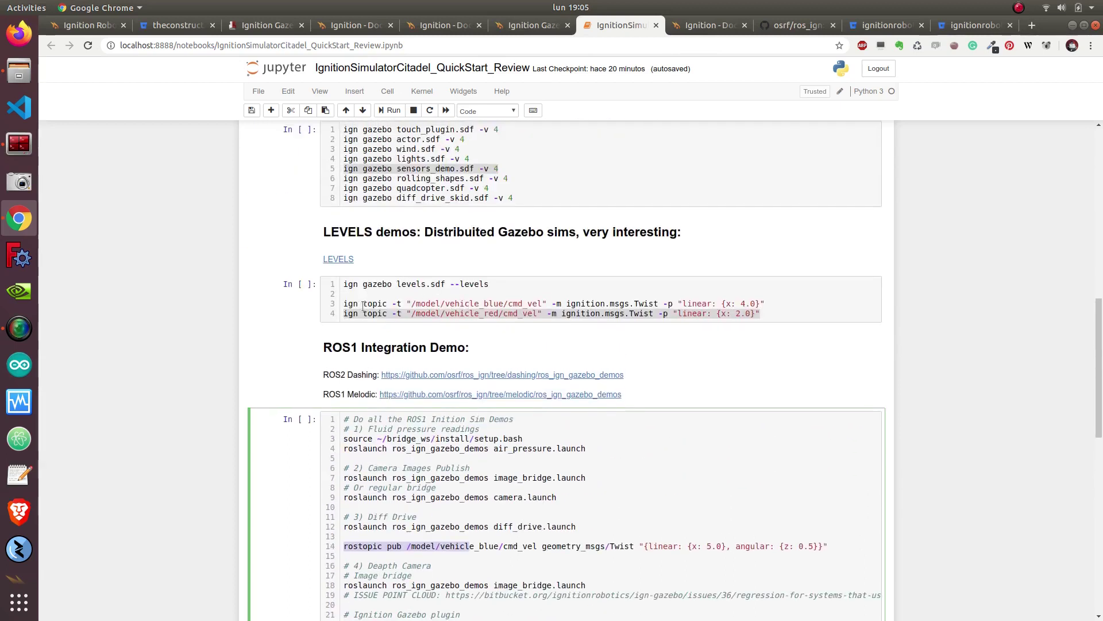
scroll(364, 305, down, 2)
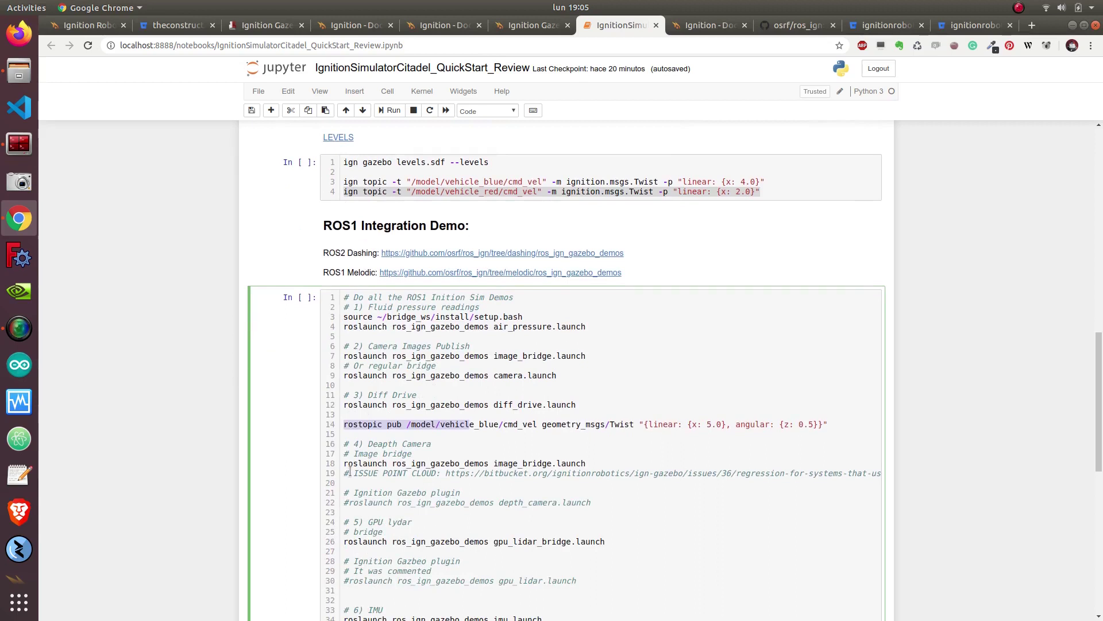
click(343, 424)
drag(343, 423, 832, 422)
key(ctrl+c)
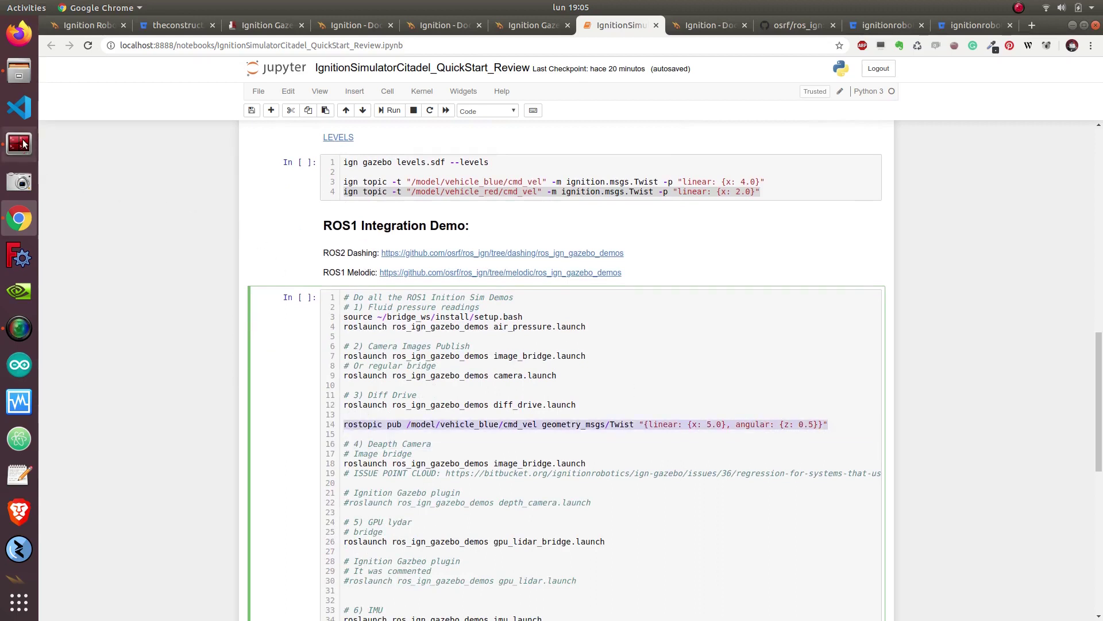
key(alt+Tab)
key(ctrl+shift+v)
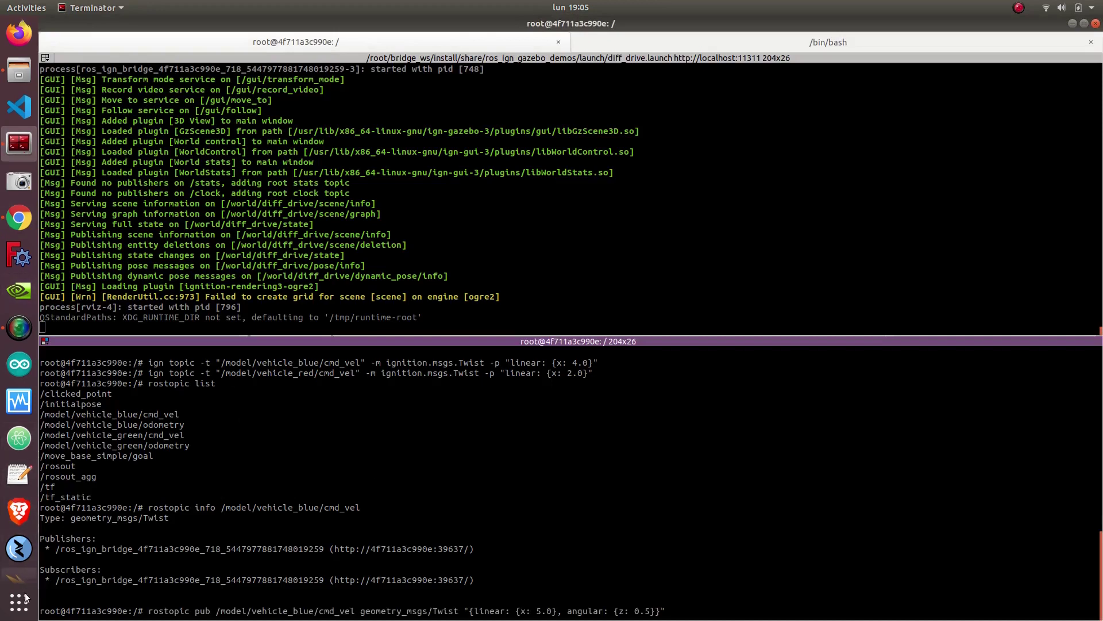
Run the rostopic pub command so vehicle_blue drives in a circle, and watch it in Gazebo
click(21, 530)
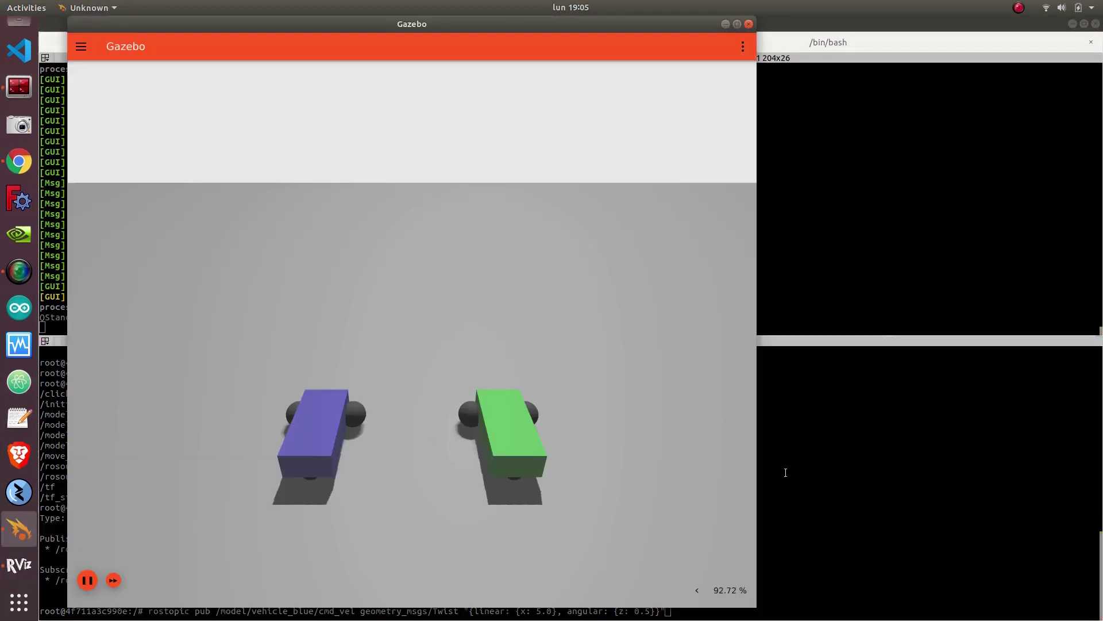
click(804, 474)
key(Return)
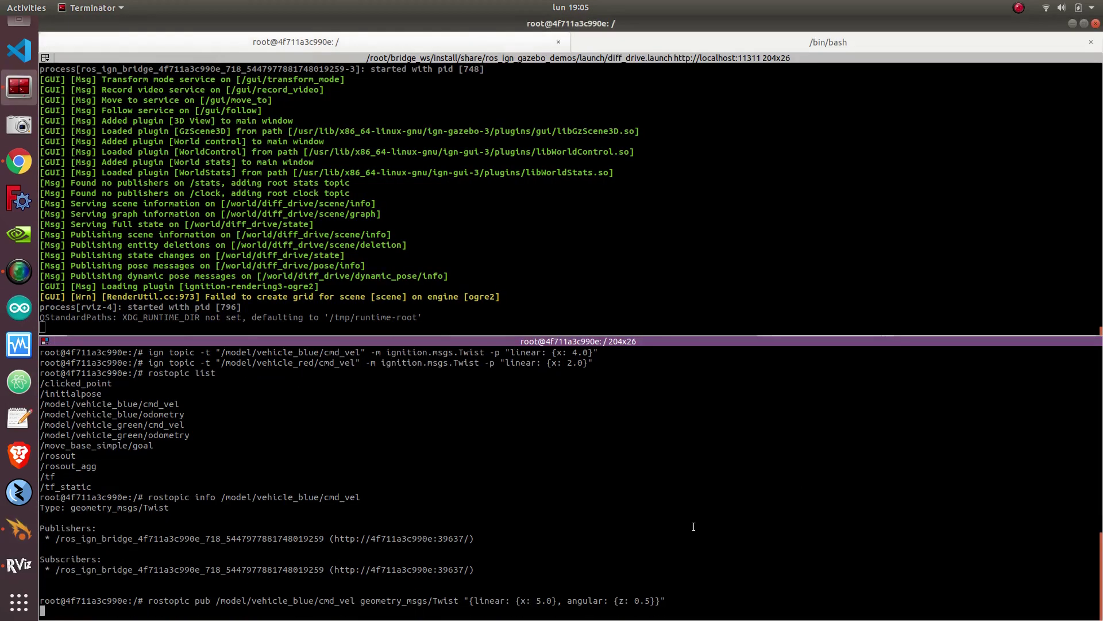
click(19, 529)
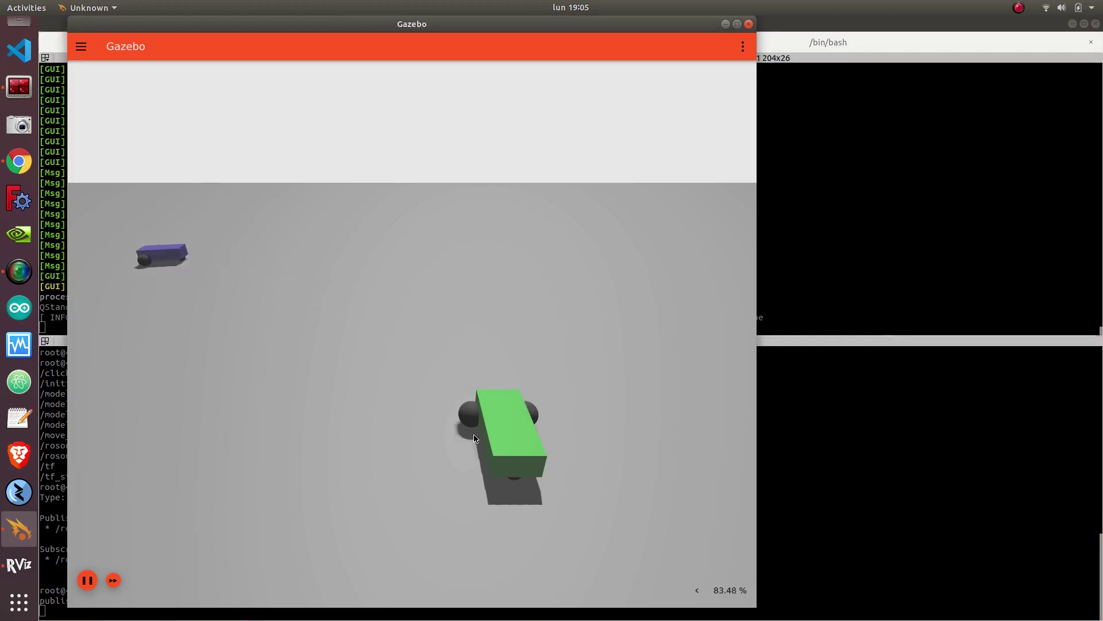
Maximize RViz to view the circular odometry trace, then minimize it to reveal Gazebo
click(19, 564)
scroll(909, 257, up, 5)
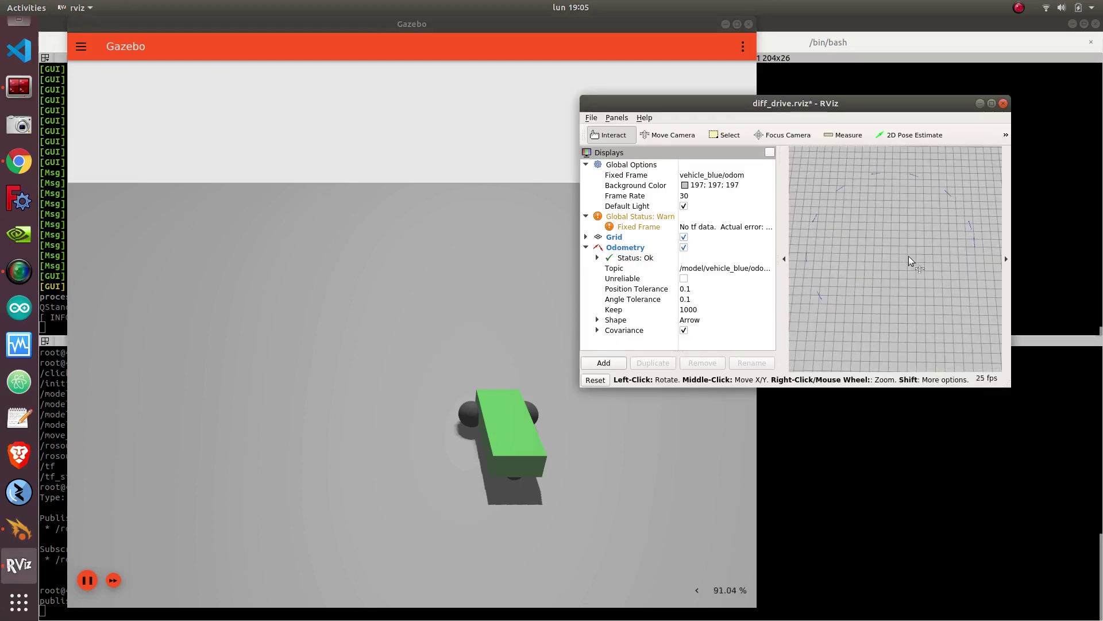
double_click(906, 106)
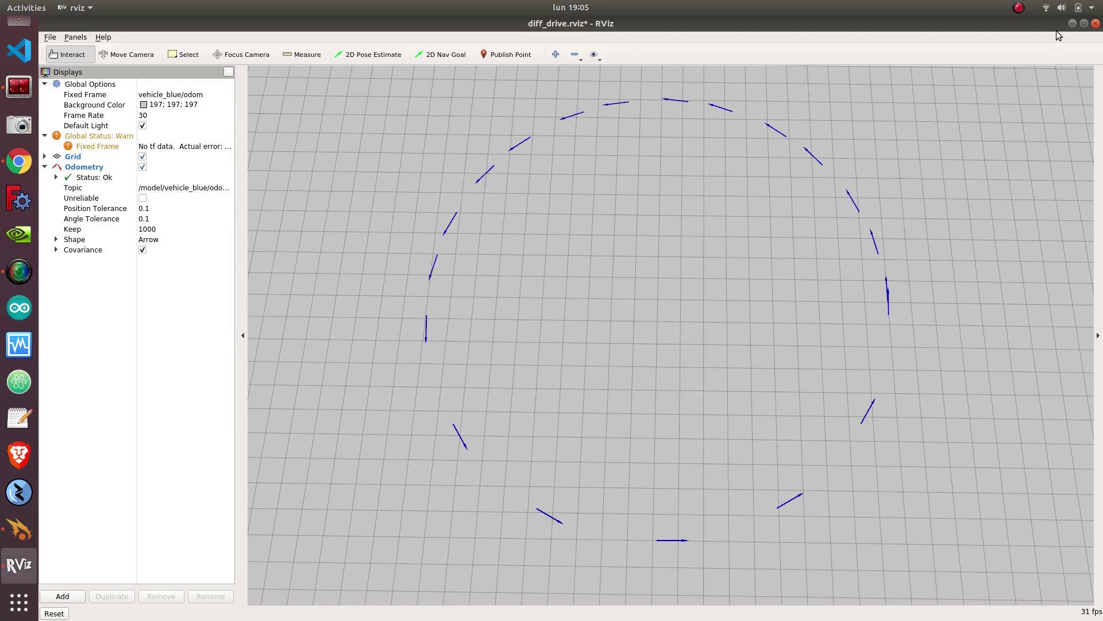
click(1073, 24)
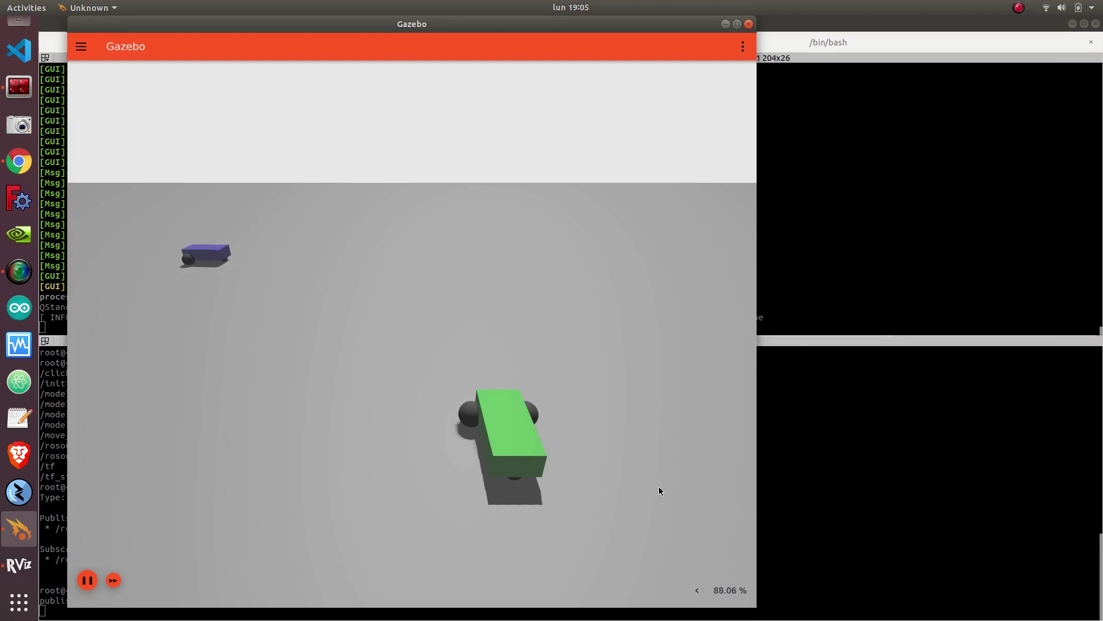
Stop the velocity publisher and install ros-melodic-teleop-twist-keyboard with apt-get
click(826, 464)
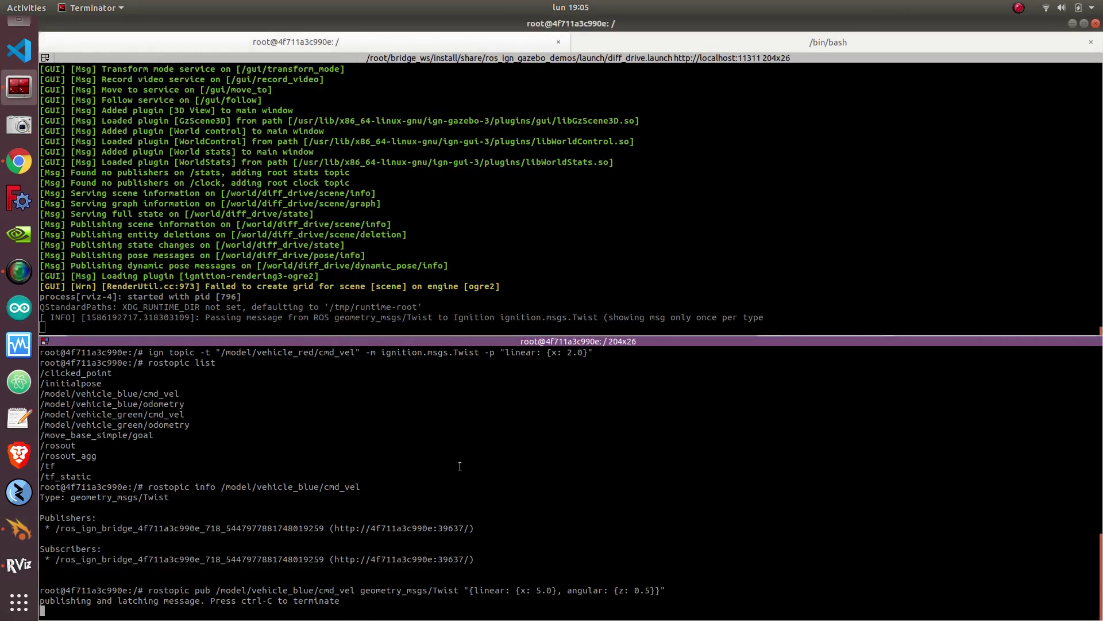
key(ctrl+c)
key(ctrl+c)
key(ctrl+c)
key(ctrl+c)
key(ctrl+c)
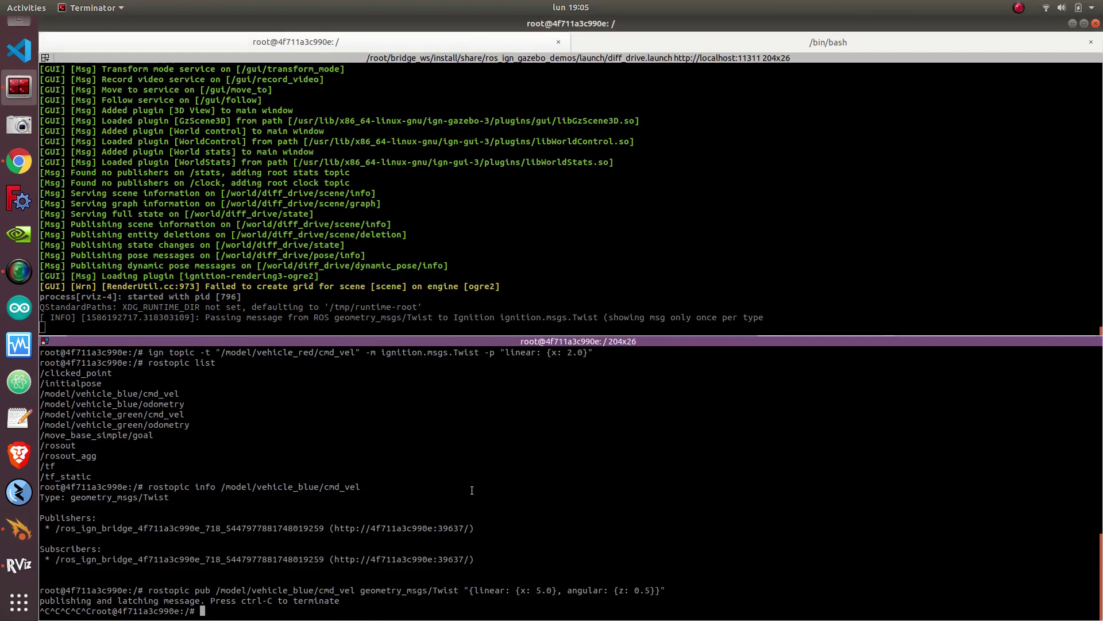
text(apt-get install ros-melodic-t)
key(BackSpace)
key(BackSpace)
key(BackSpace)
key(BackSpace)
key(BackSpace)
key(BackSpace)
key(BackSpace)
key(BackSpace)
key(BackSpace)
key(BackSpace)
key(BackSpace)
key(BackSpace)
key(BackSpace)
key(BackSpace)
key(BackSpace)
key(BackSpace)
key(BackSpace)
key(BackSpace)
key(BackSpace)
key(BackSpace)
key(ctrl+shift+v)
key(Return)
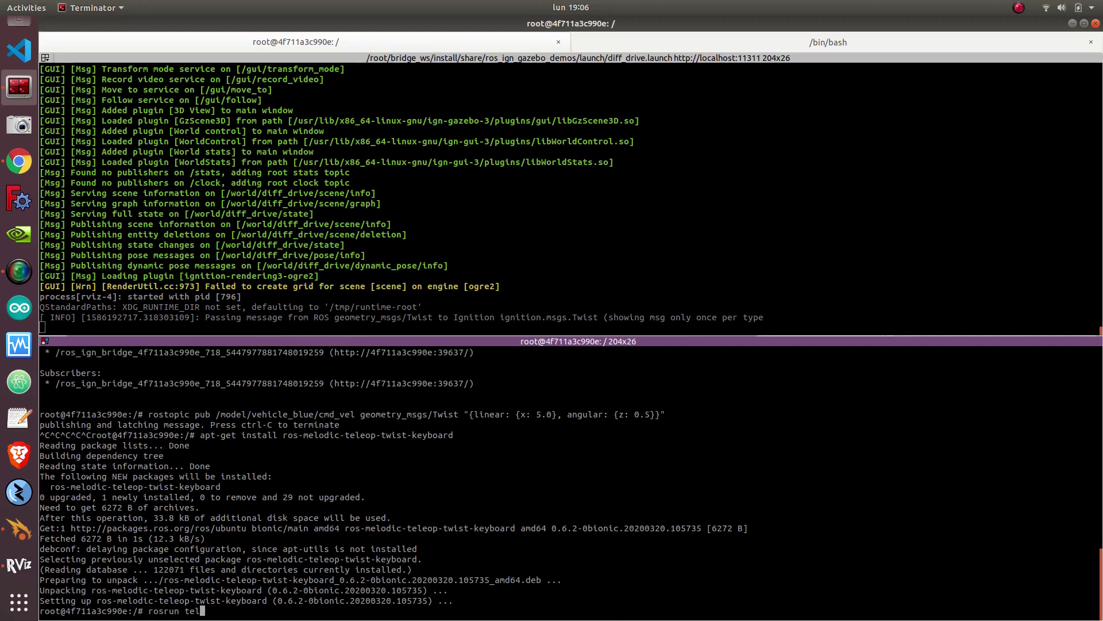
Run teleop_twist_keyboard with cmd_vel remapped to /model/vehicle_green/cmd_vel
key(Tab)
key(Tab)
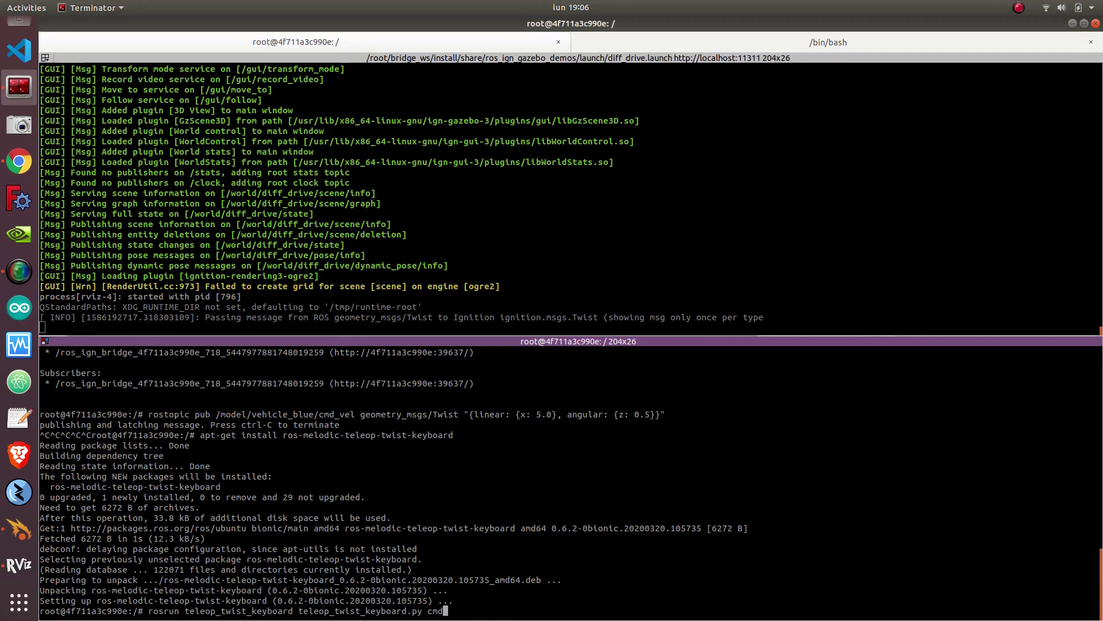
text(cmd_vel:=)
scroll(202, 443, up, 5)
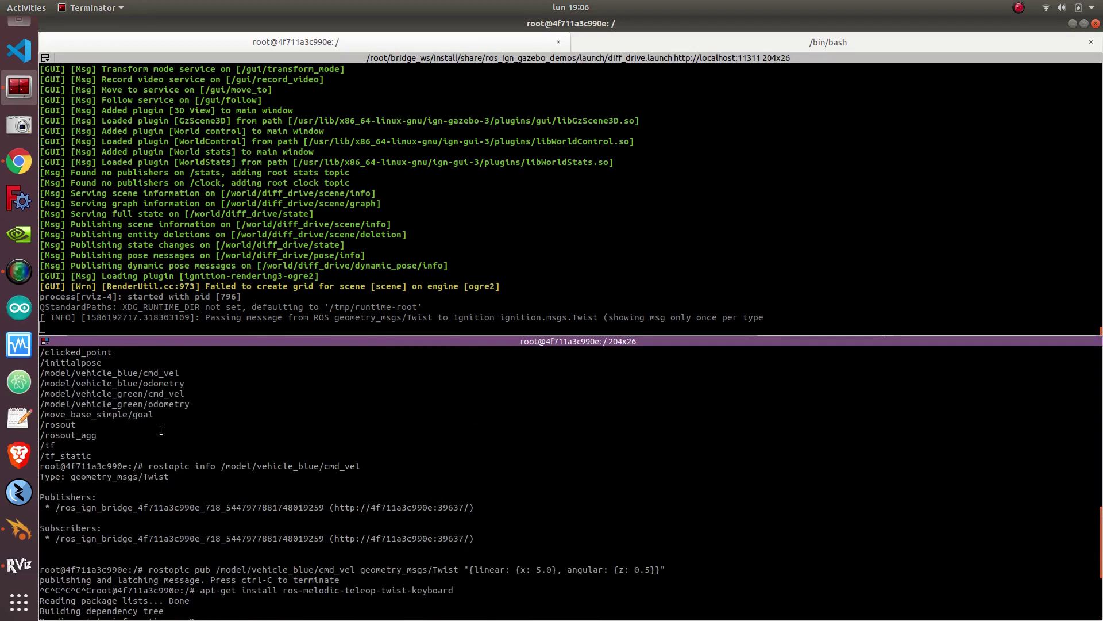
scroll(176, 435, down, 5)
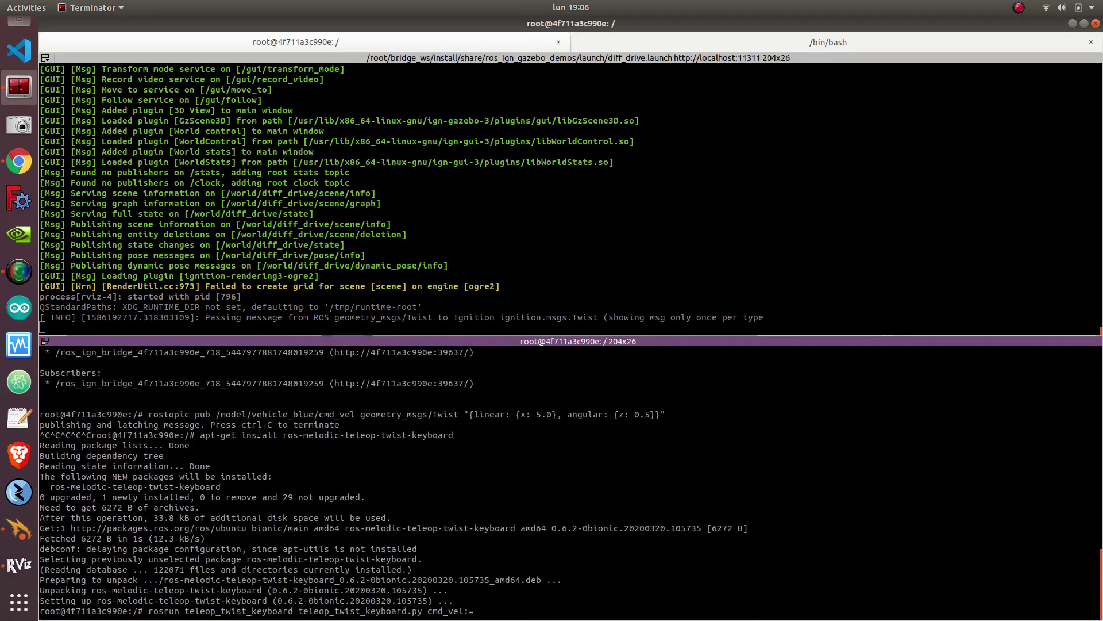
scroll(80, 421, up, 6)
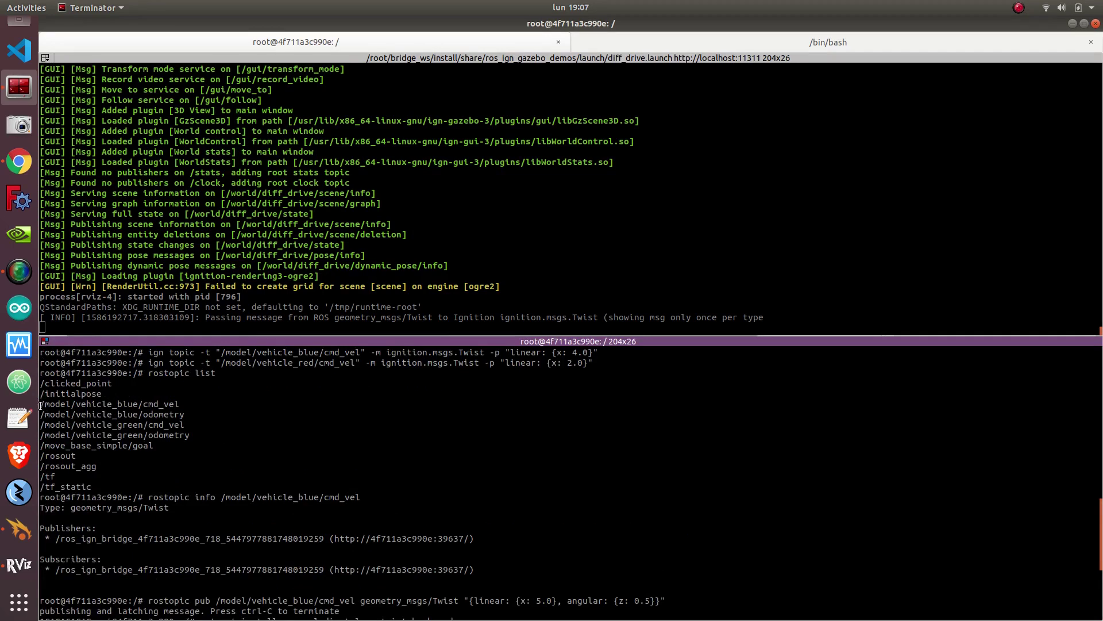
drag(41, 424, 184, 425)
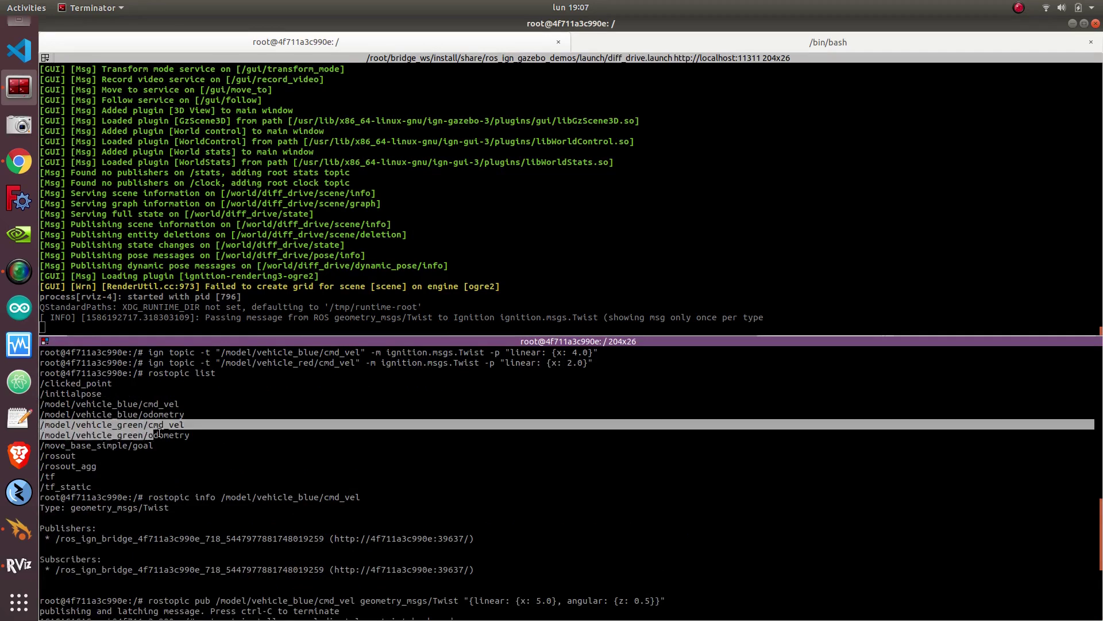
scroll(428, 473, down, 6)
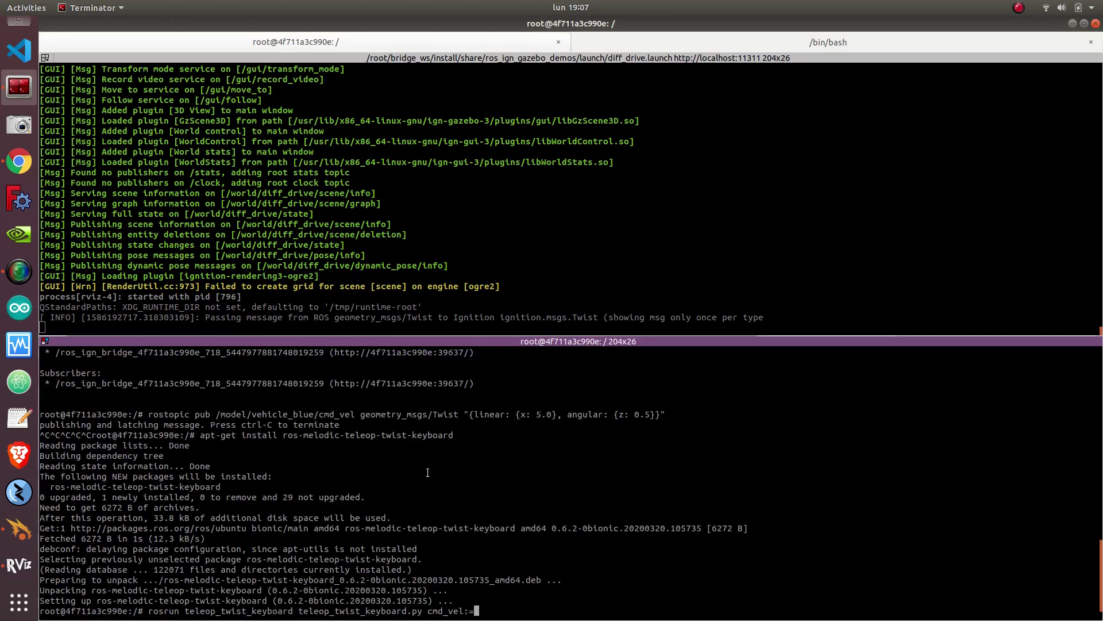
middle_click(572, 584)
key(Return)
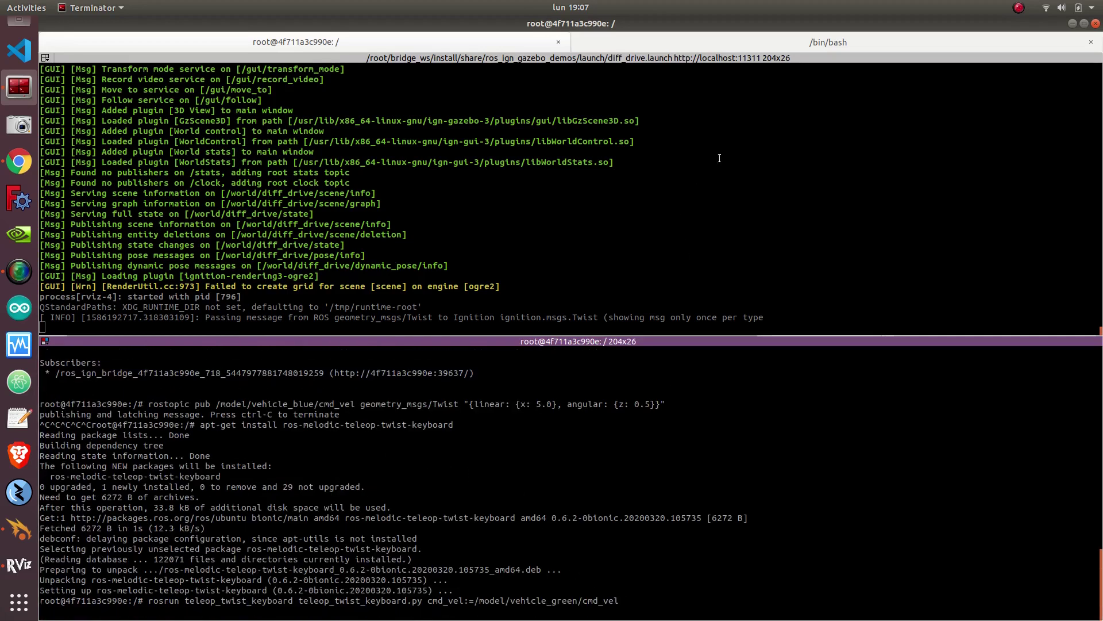
Drive the green vehicle forward, turn it in place, and raise teleop speed 10%
double_click(798, 19)
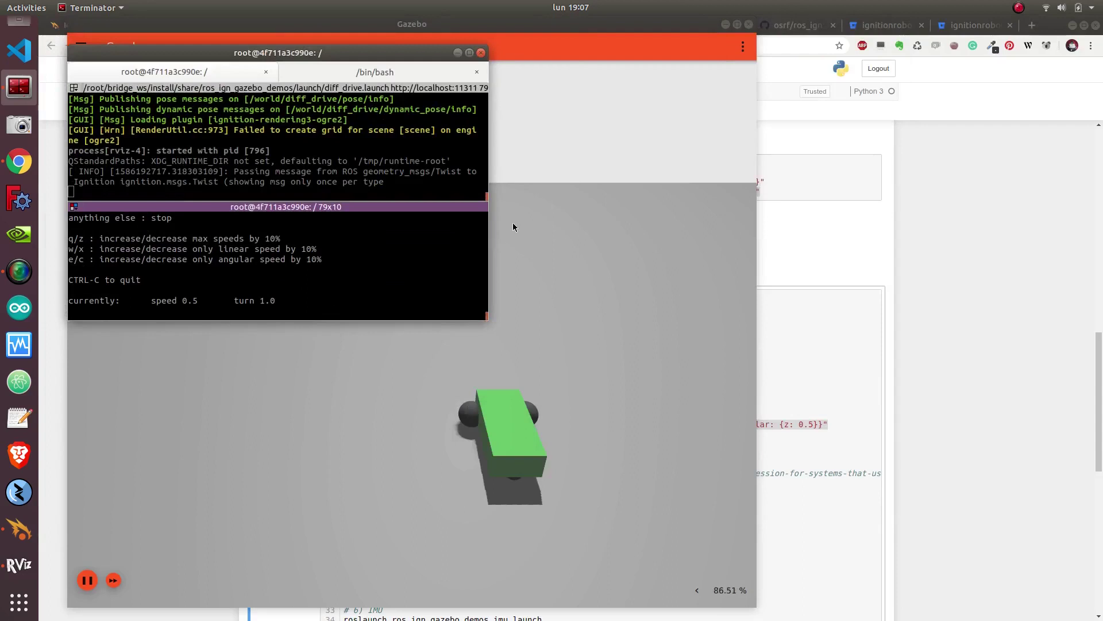
key(i)
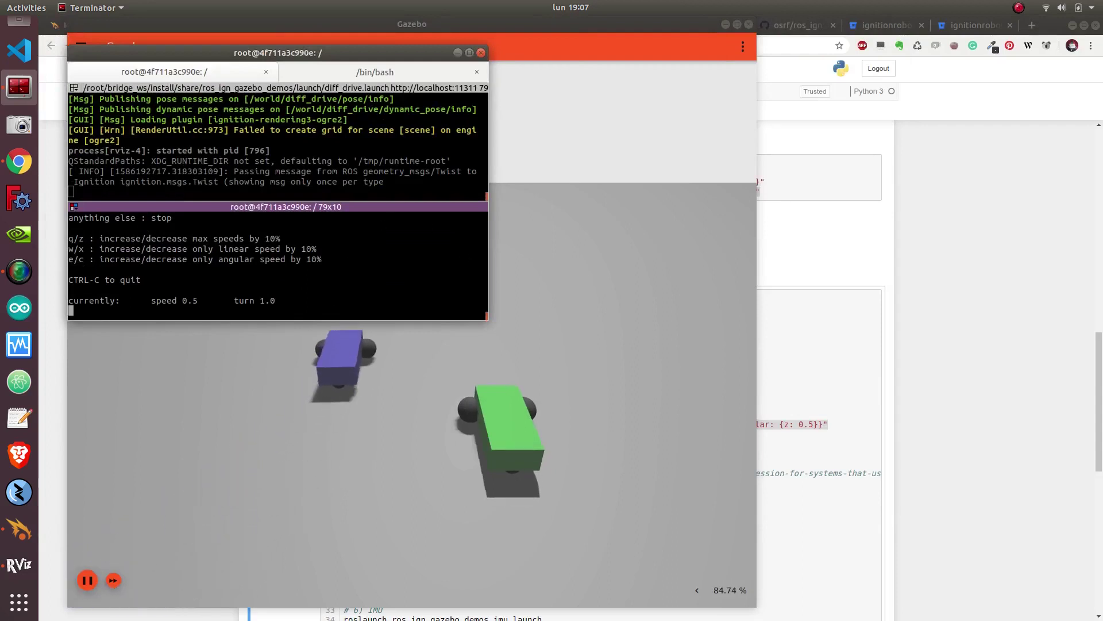
key(j)
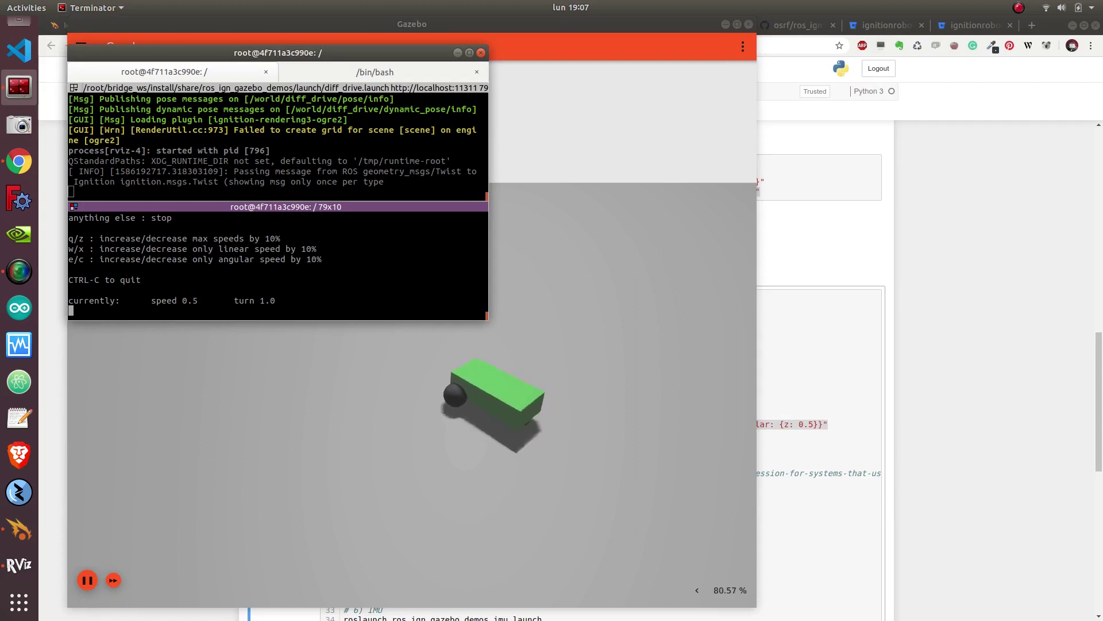
key(q)
key(q)
key(q)
key(q)
key(q)
key(q)
key(q)
key(q)
key(q)
key(q)
key(q)
key(q)
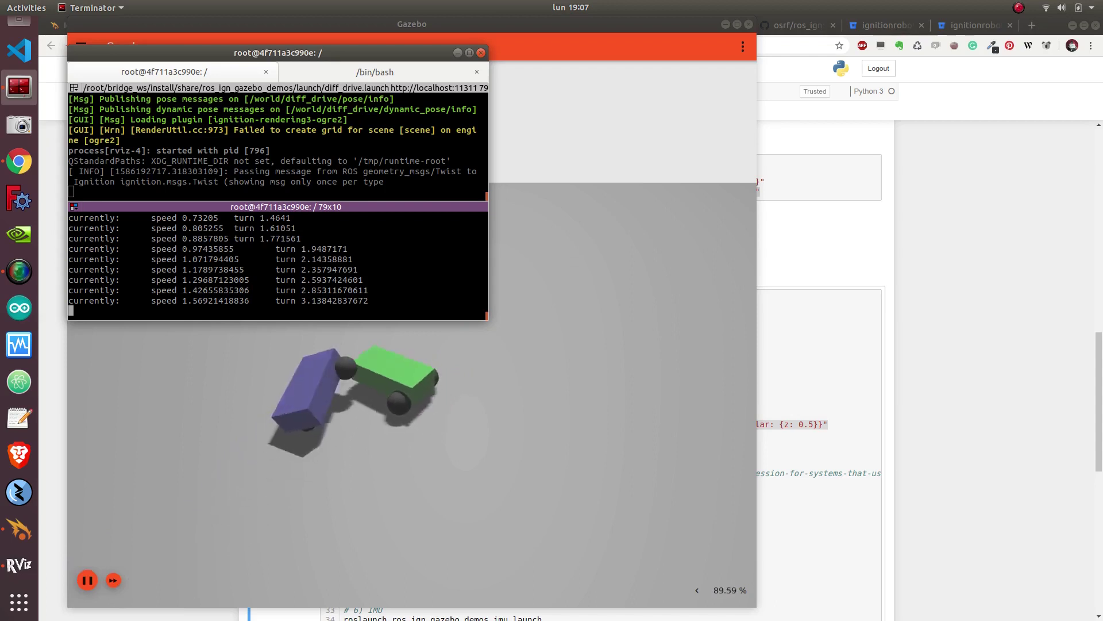
click(366, 470)
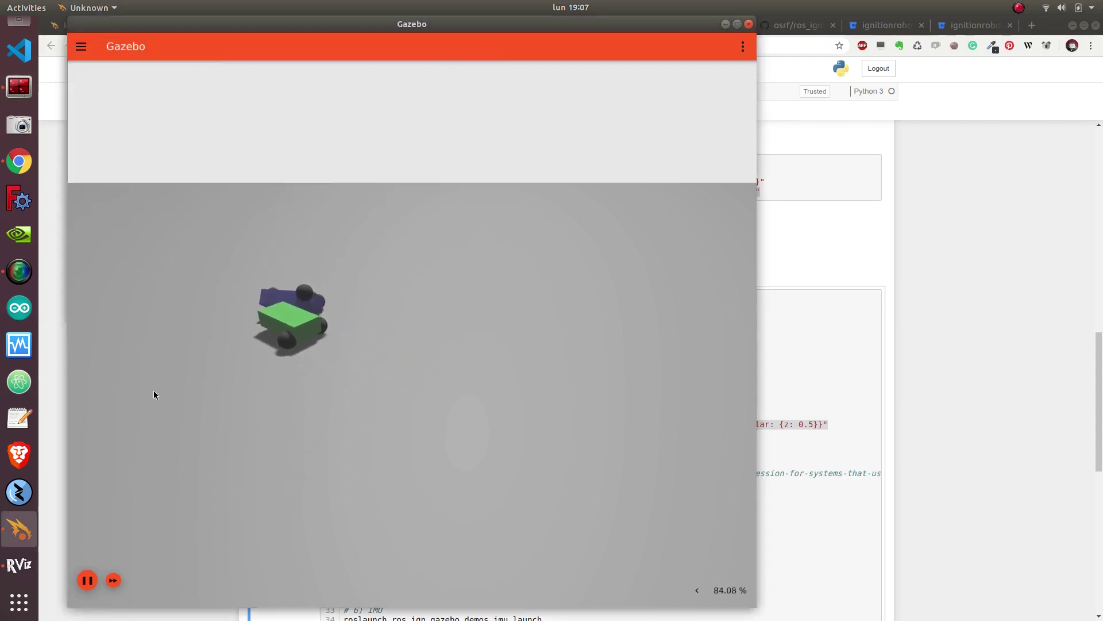
Stop the keyboard teleop and the diff drive launch in their terminal panes
click(19, 87)
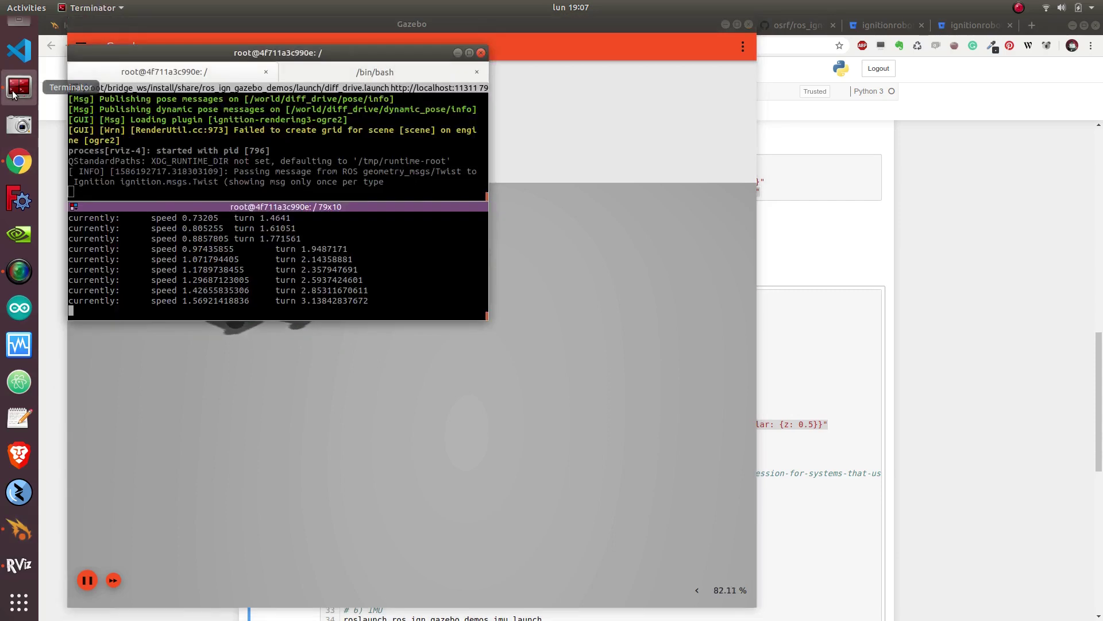
double_click(420, 56)
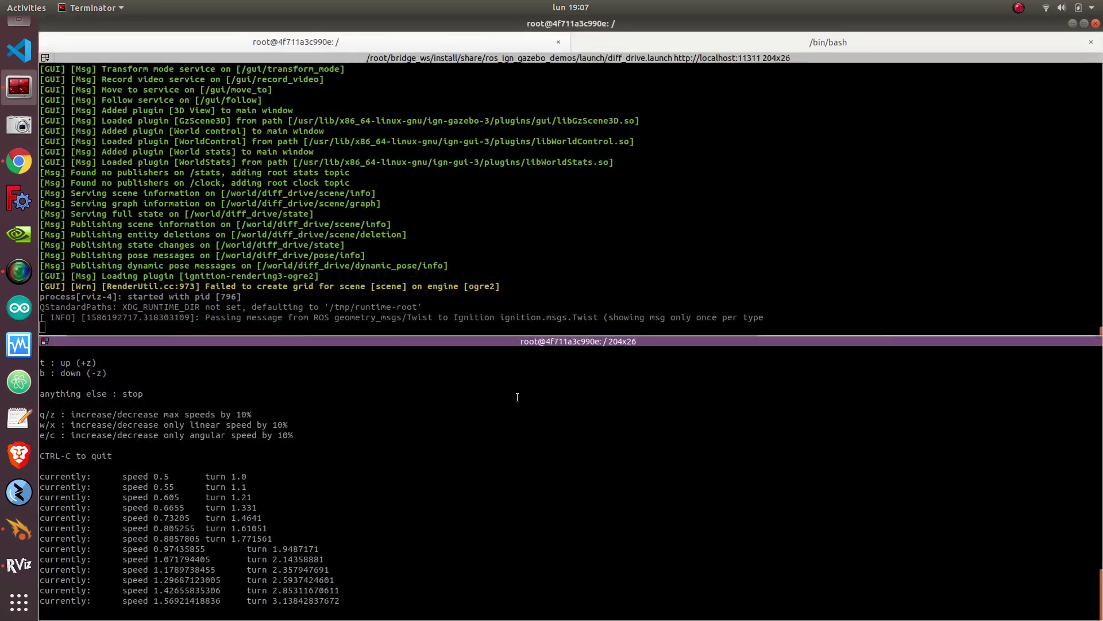
key(ctrl+c)
key(ctrl+c)
key(ctrl+c)
click(458, 302)
key(ctrl+c)
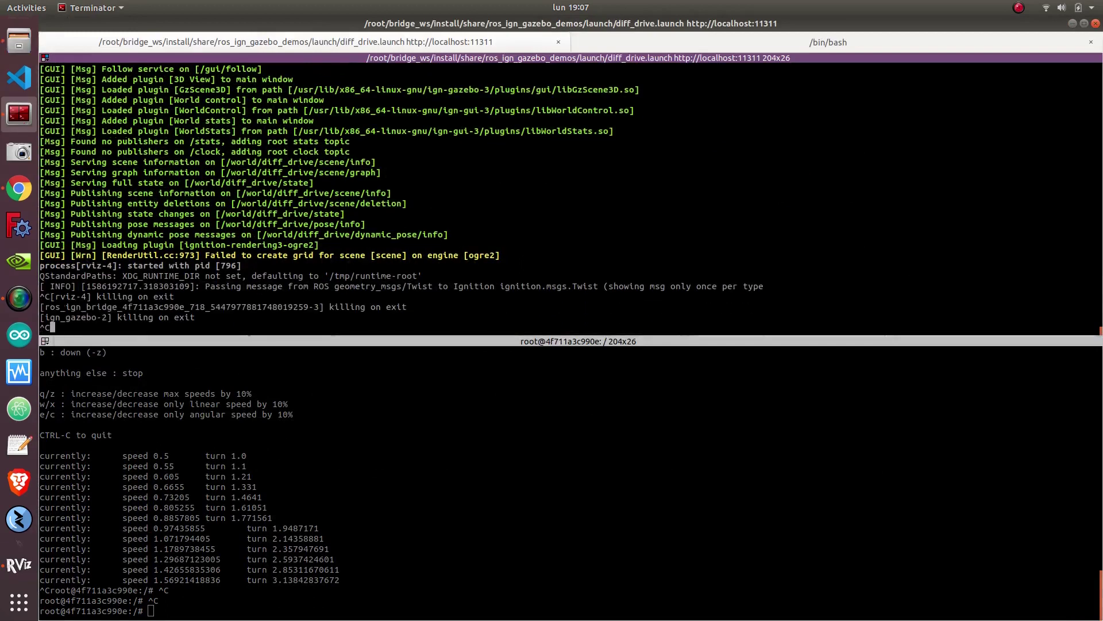
key(ctrl+c)
Copy the rgbd_camera_bridge.launch command from the notebook and run it in Terminator
click(19, 218)
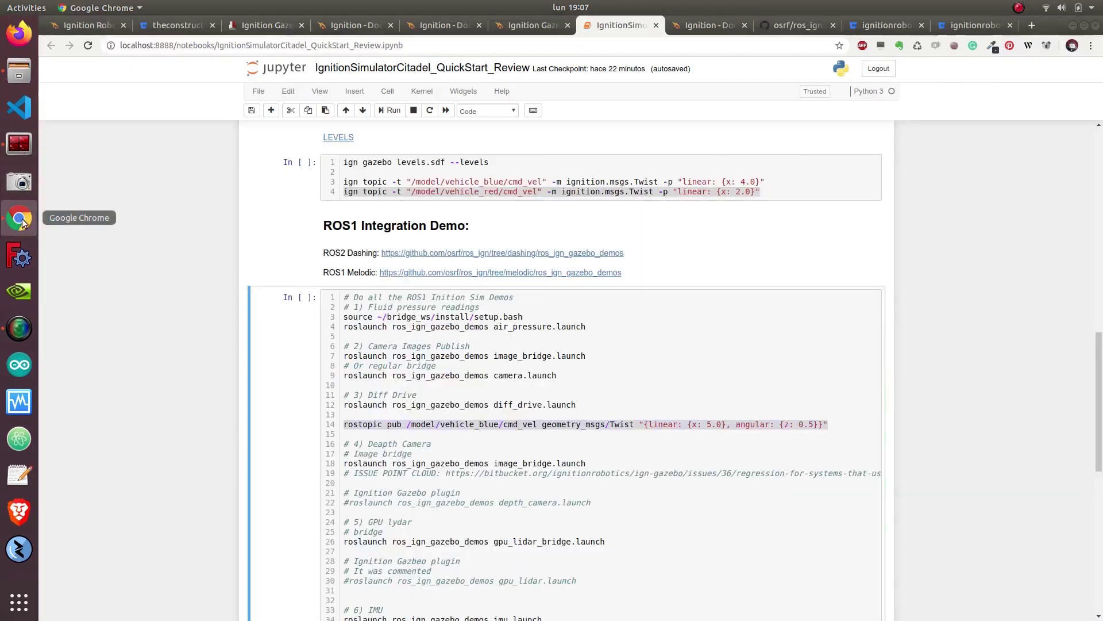
scroll(527, 508, down, 5)
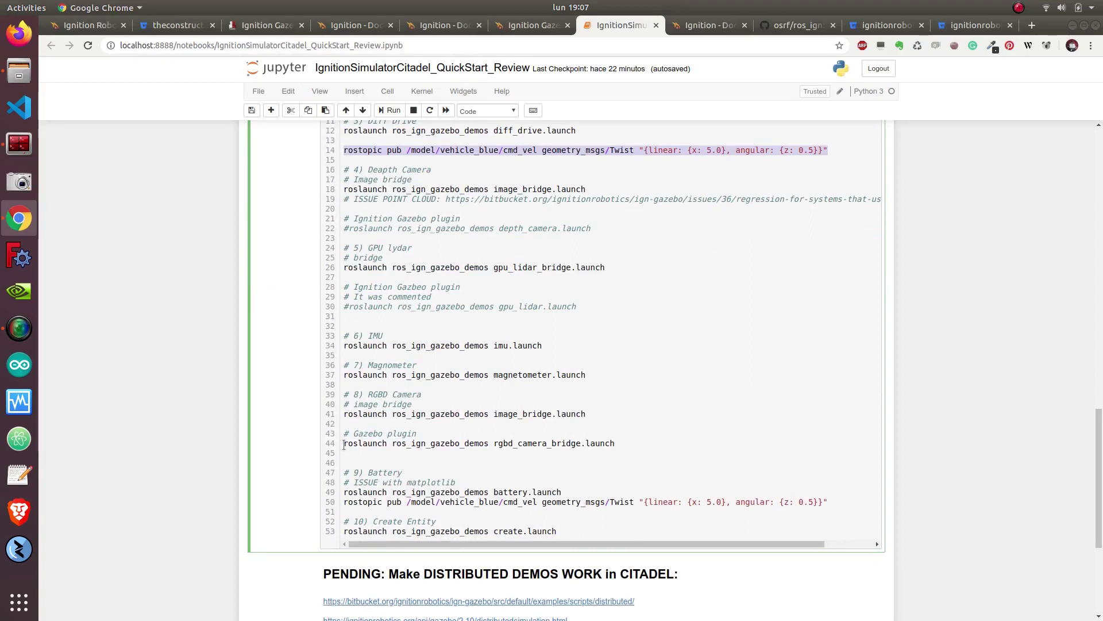
drag(344, 444, 635, 445)
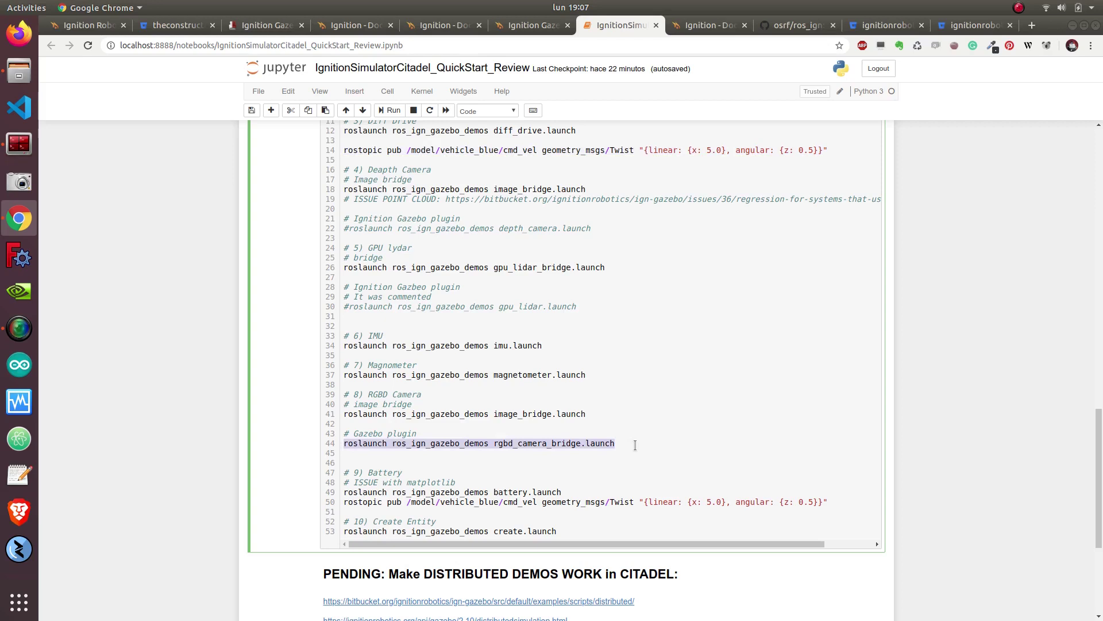
click(19, 144)
middle_click(426, 288)
key(Return)
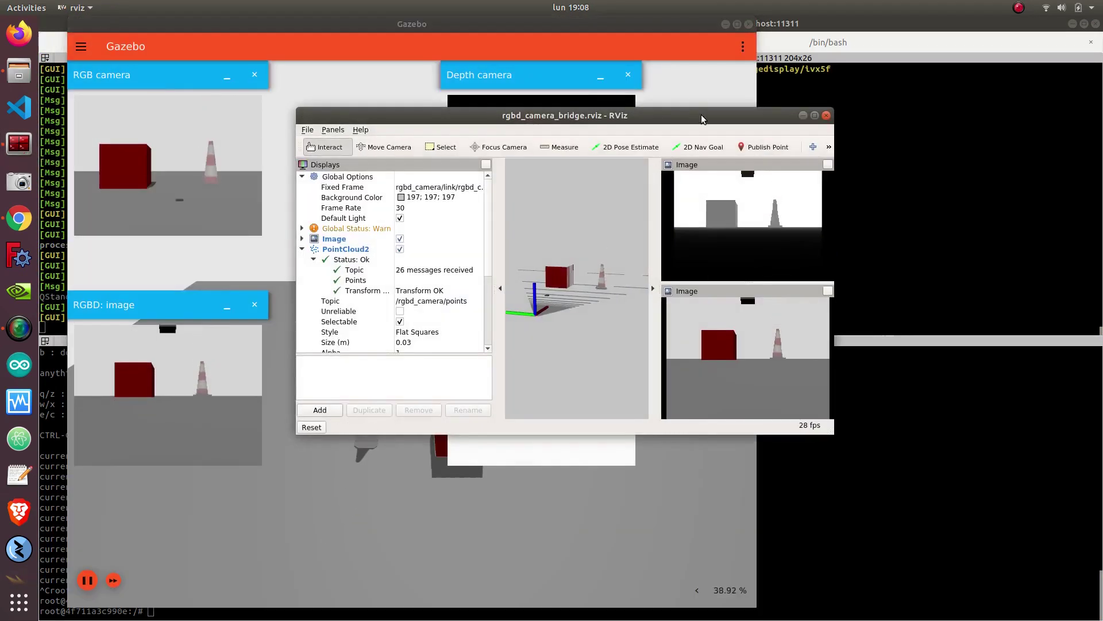
Maximize RViz, zoom and orbit around the cube and cone point cloud, and close the blank popup
drag(707, 121, 929, 160)
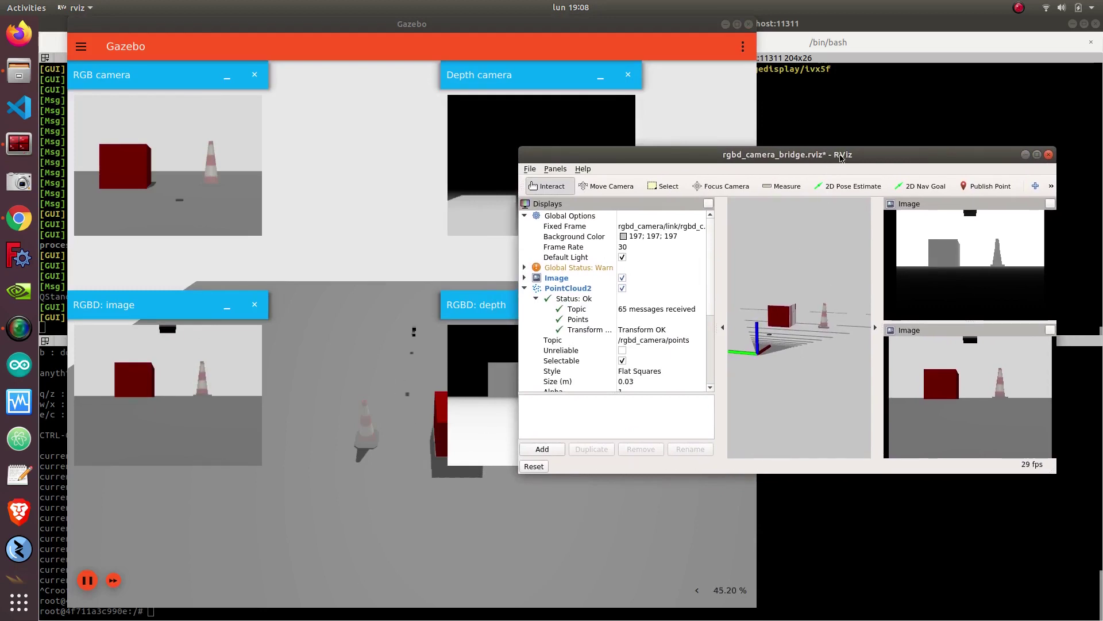
double_click(787, 154)
scroll(542, 335, up, 6)
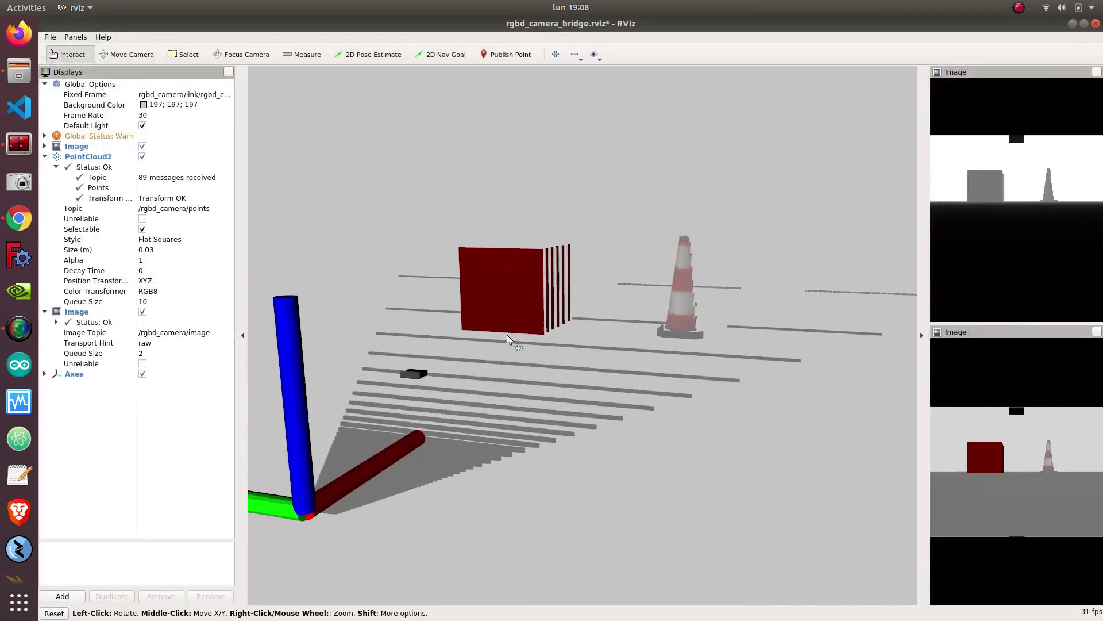
drag(542, 329, 464, 385)
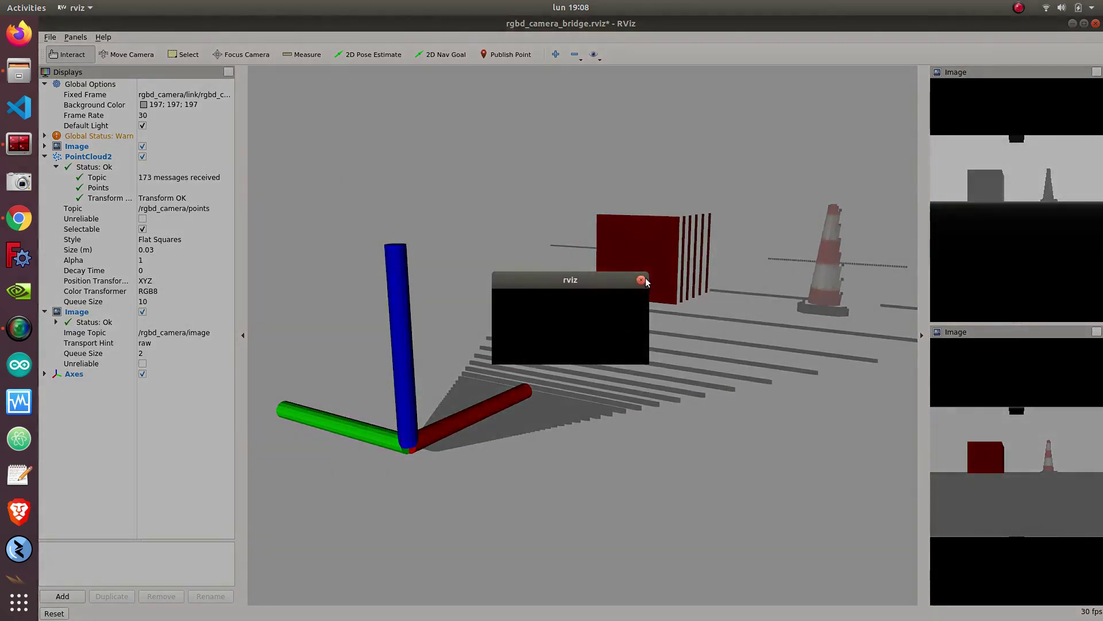
click(641, 280)
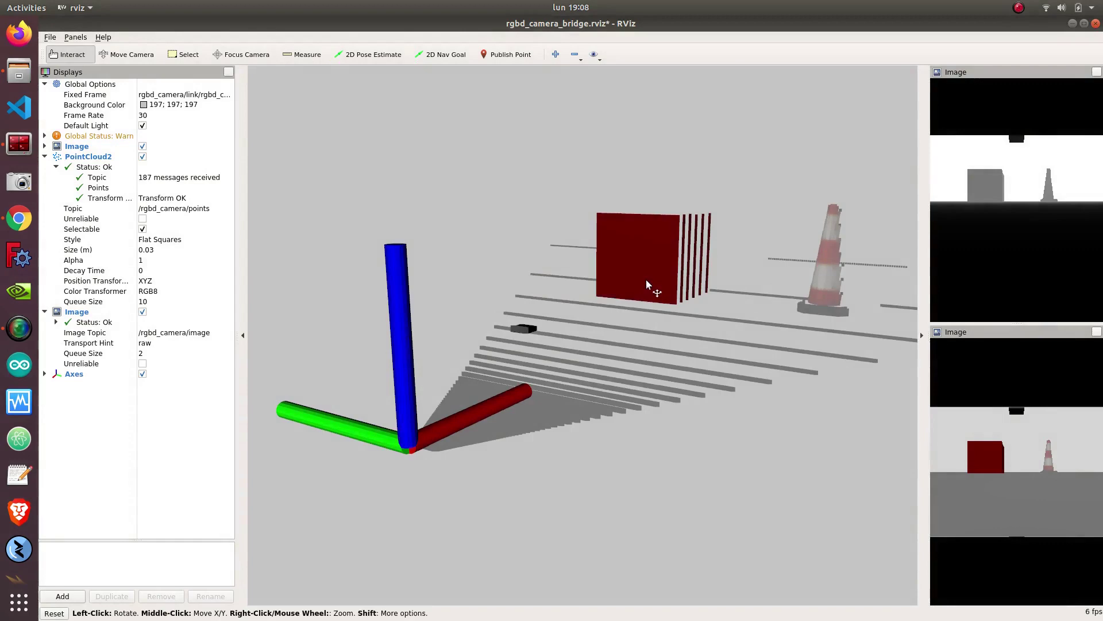
click(19, 143)
Stop the RGBD camera demo and run roslaunch ros_ign_gazebo_demos create.launch from the notebook
key(ctrl+c)
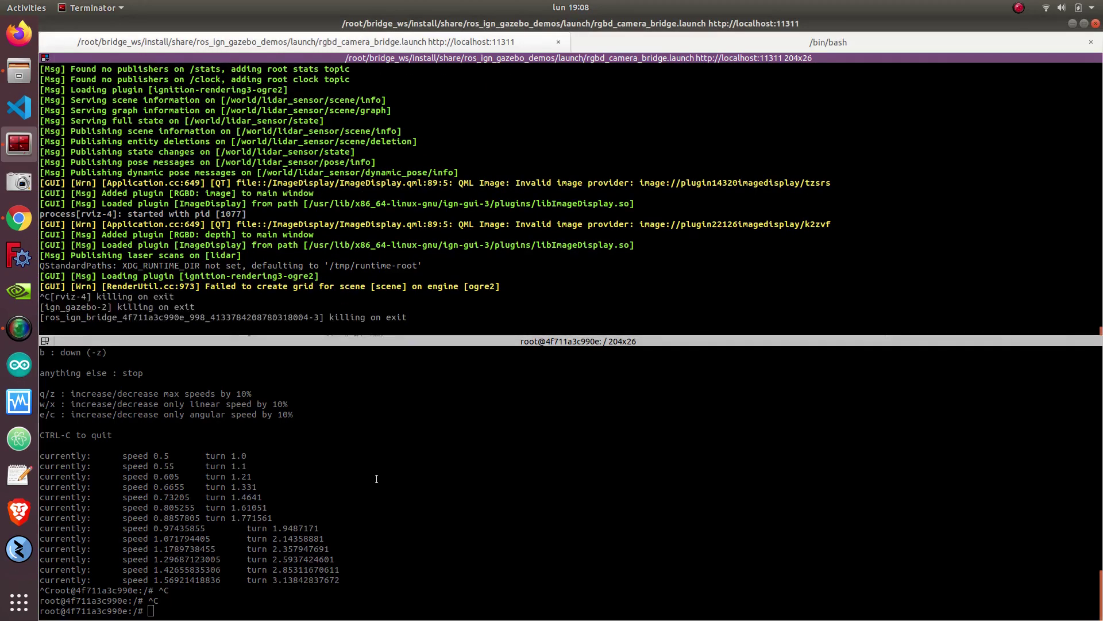
click(19, 218)
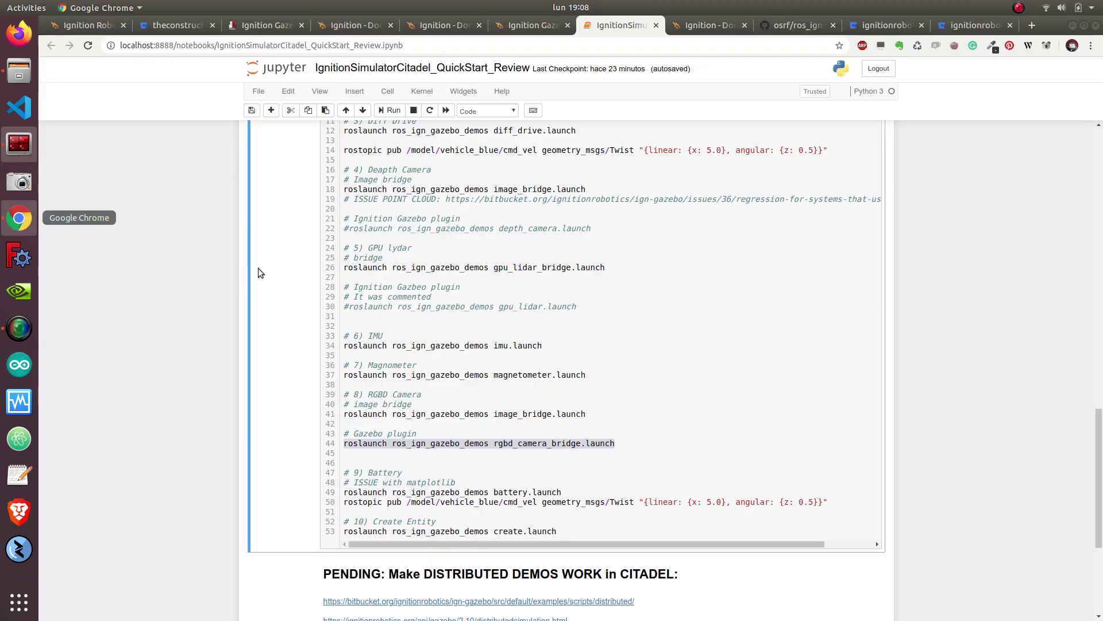
scroll(502, 473, down, 5)
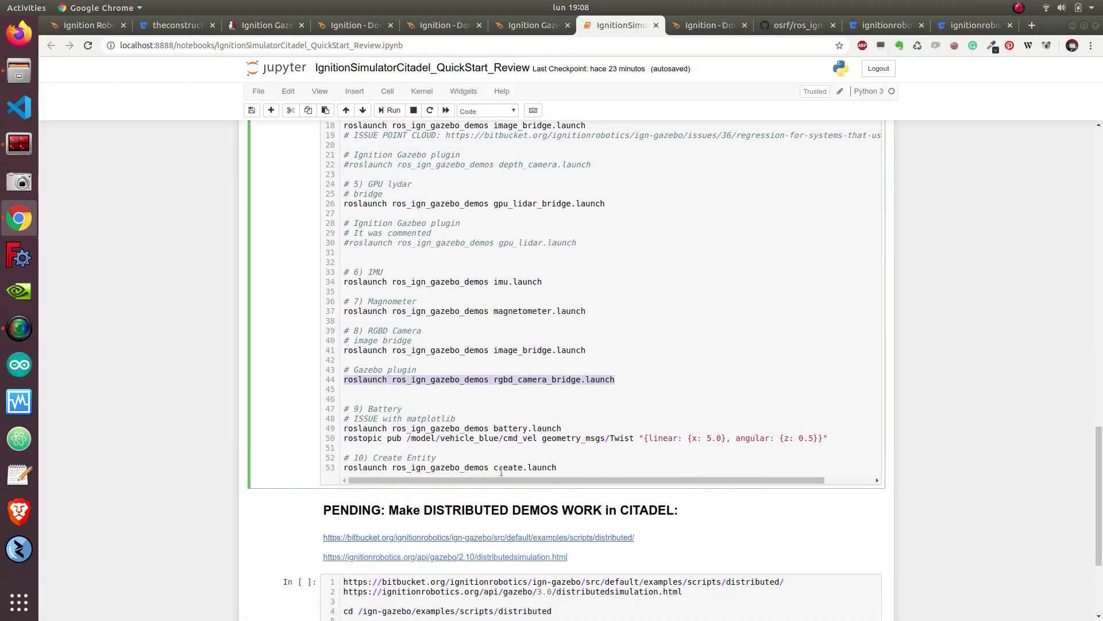
drag(343, 379, 557, 379)
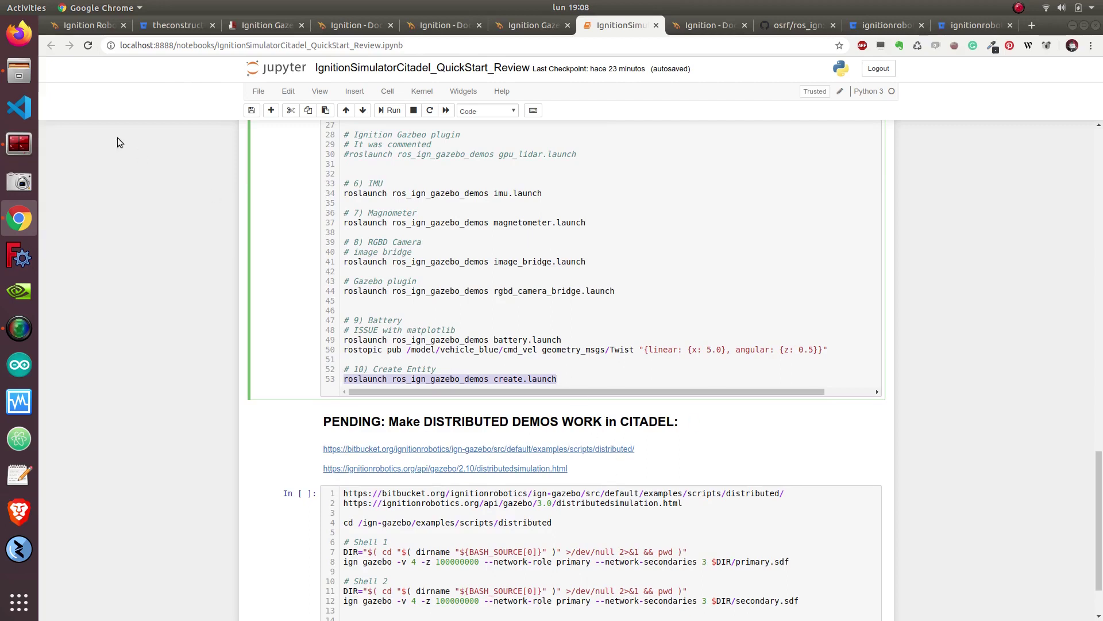
click(23, 144)
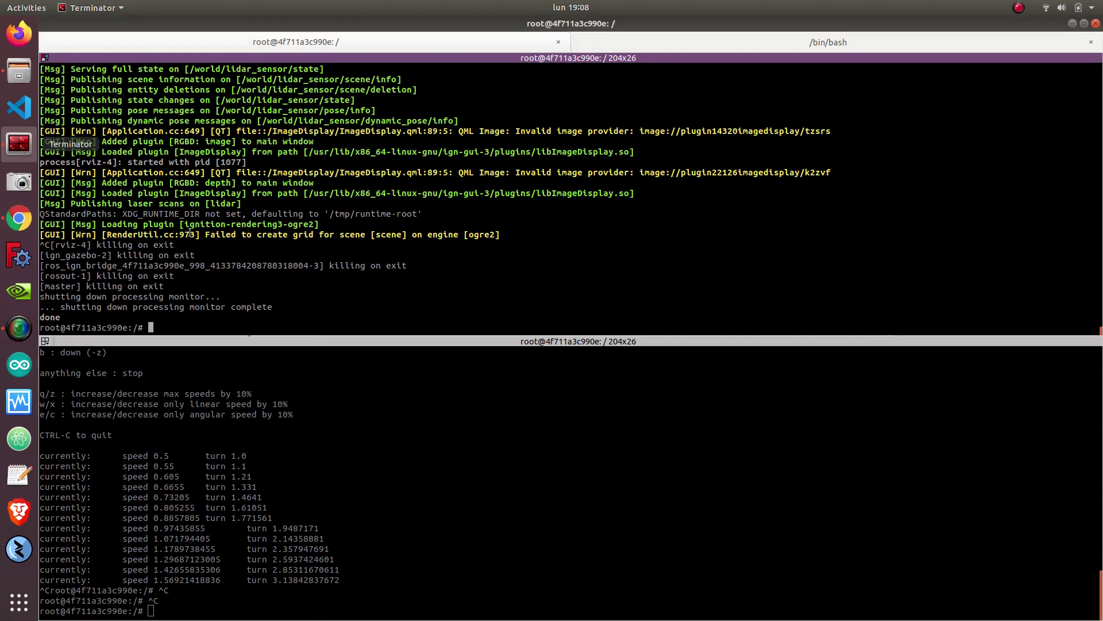
middle_click(393, 286)
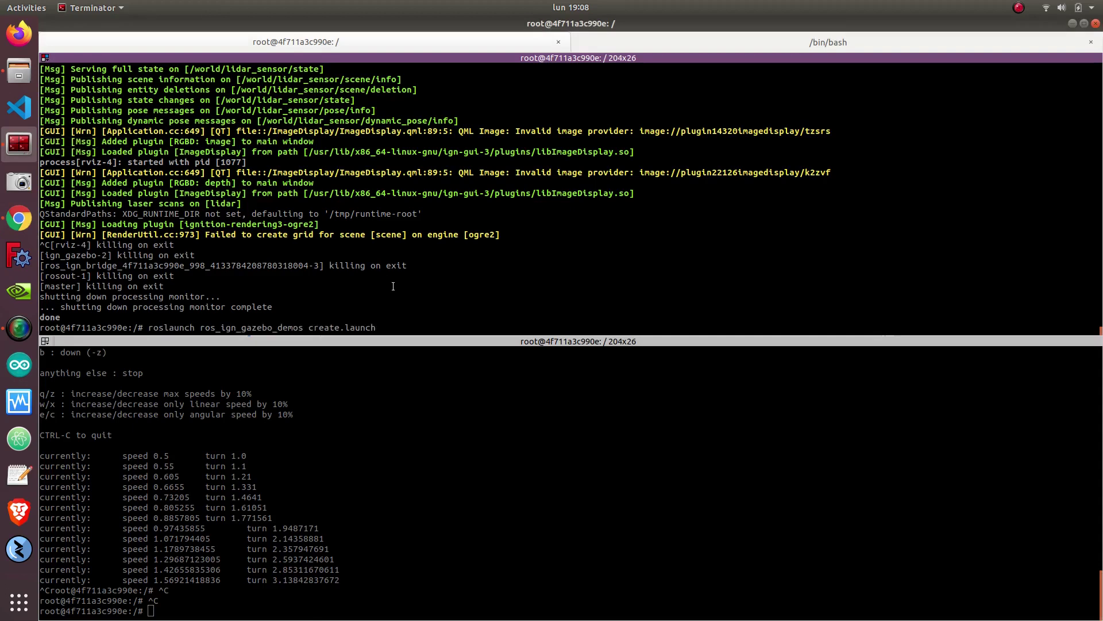
key(Return)
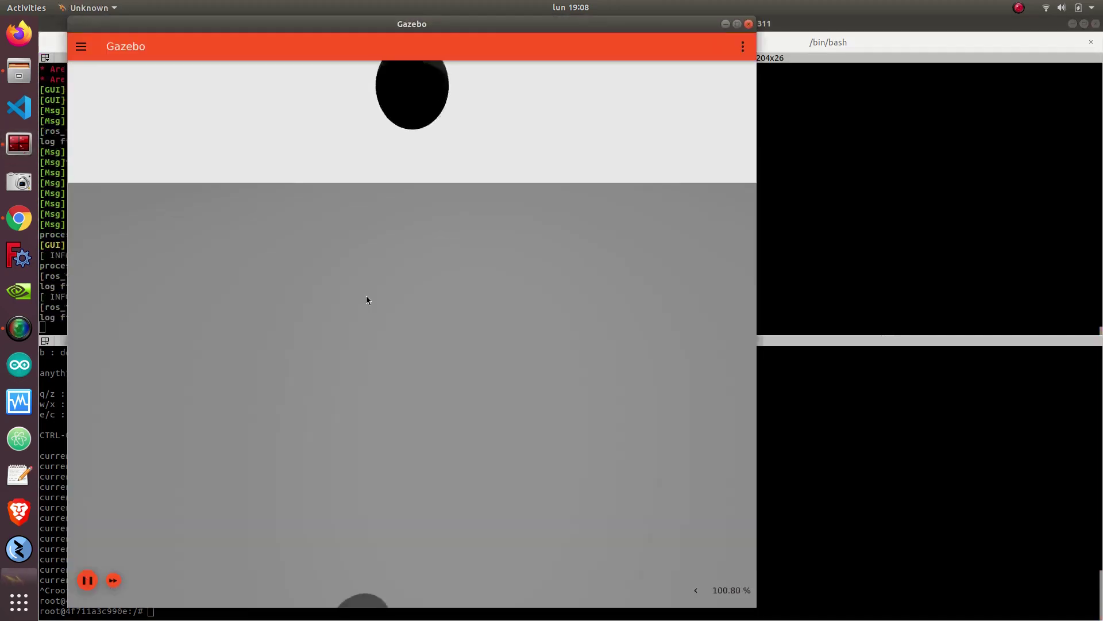
Orbit the Gazebo view around the spawned sphere, box and cylinder
middle_drag(366, 299, 417, 408)
scroll(402, 423, up, 4)
scroll(410, 434, down, 3)
Stop the entity demo and run gpu_lidar_bridge.launch copied from notebook line 26
click(802, 264)
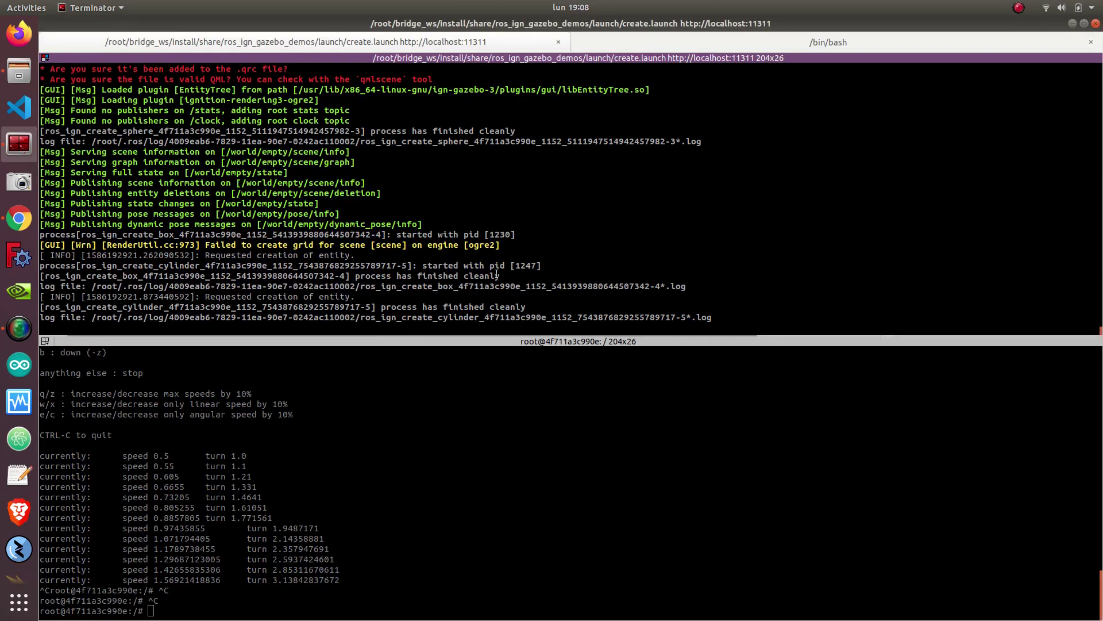
key(ctrl+c)
click(19, 218)
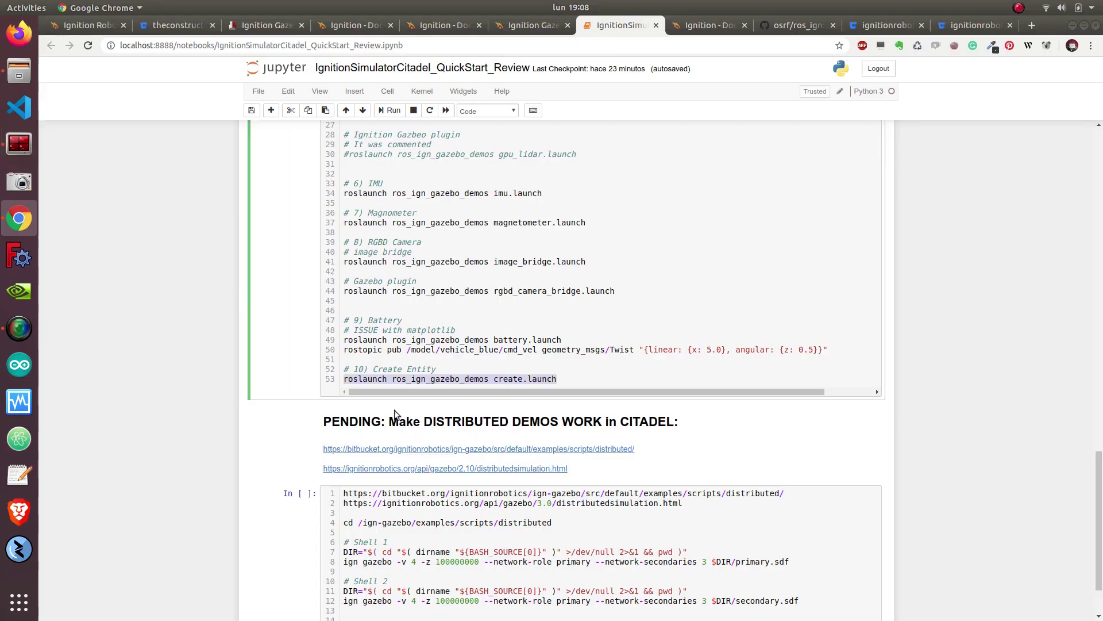
scroll(415, 439, down, 1)
scroll(543, 433, up, 2)
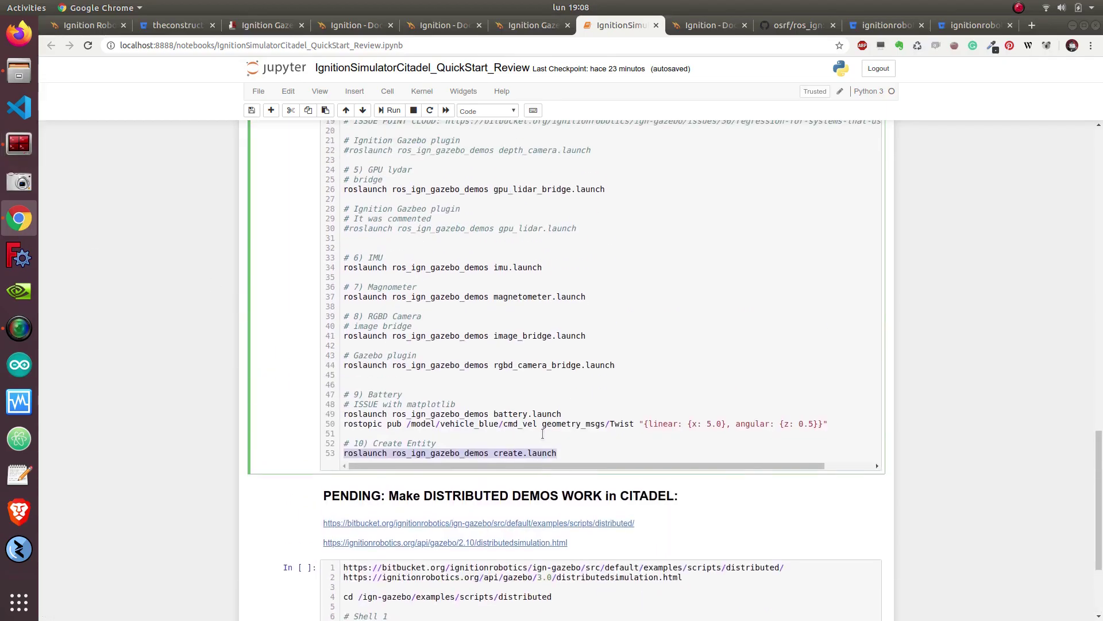
scroll(539, 368, up, 2)
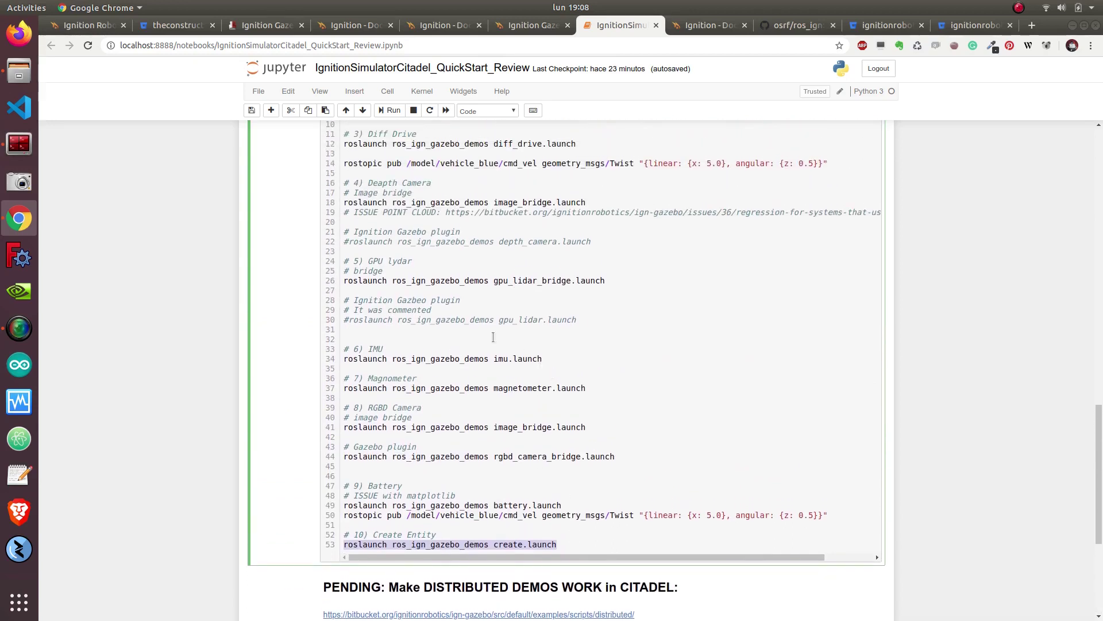
drag(344, 280, 616, 280)
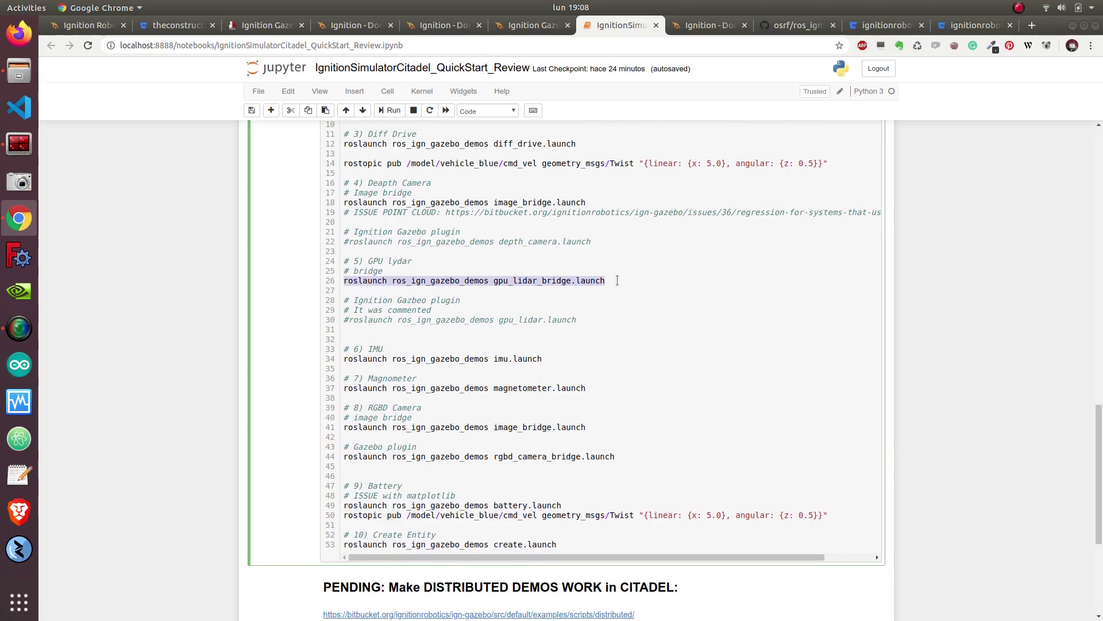
click(19, 143)
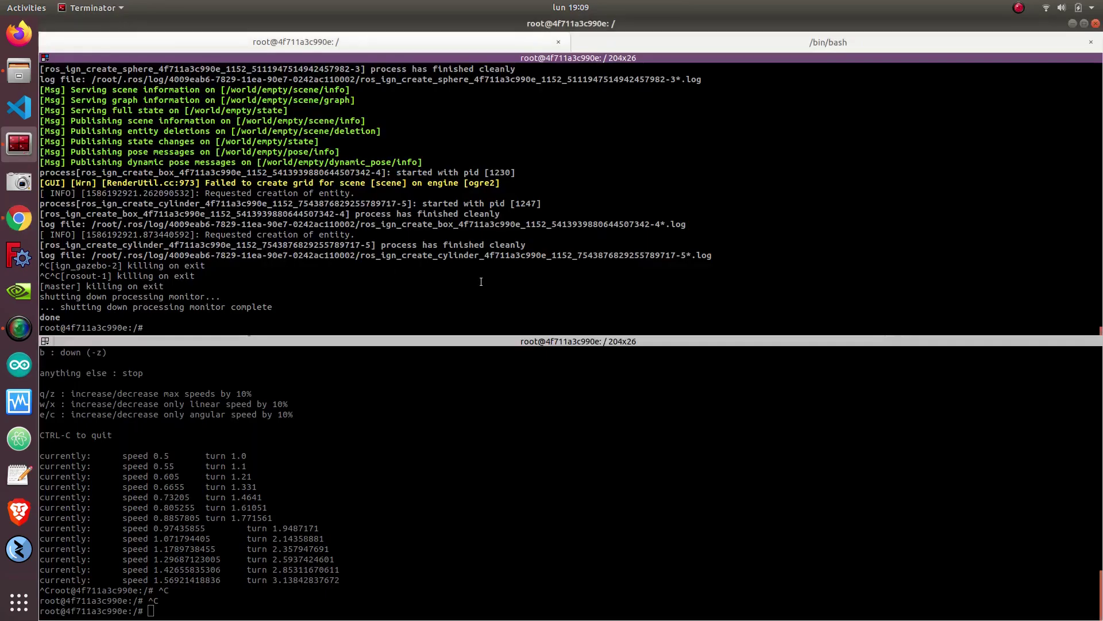
key(ctrl+shift+v)
key(Return)
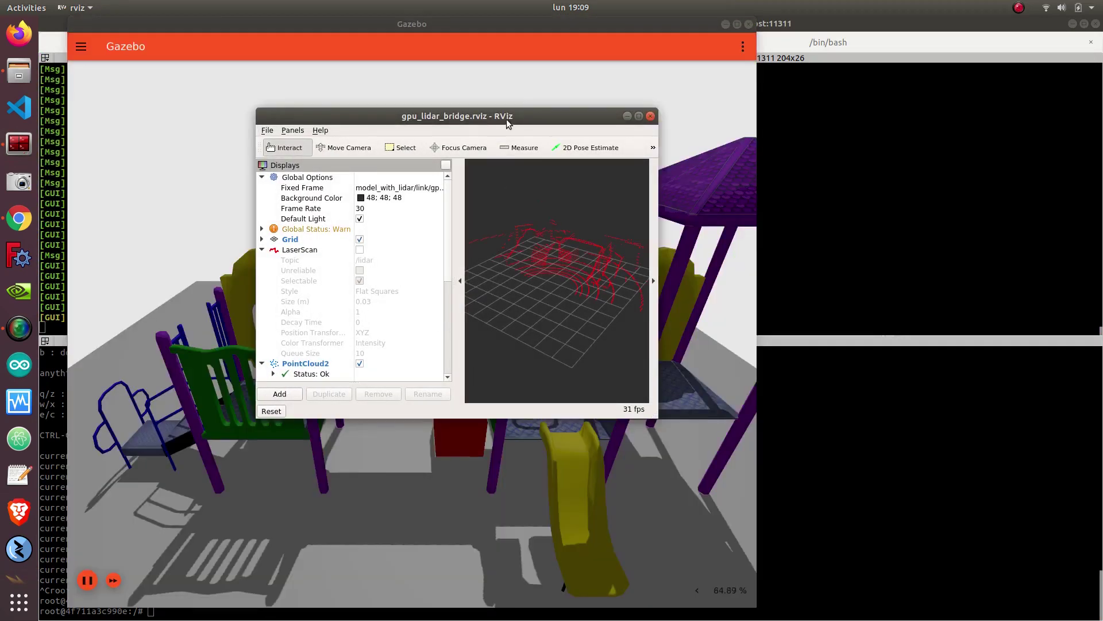
Move RViz beside the Gazebo playground, orbit both views, and maximize RViz's point cloud
drag(508, 122, 921, 88)
middle_drag(478, 381, 524, 331)
middle_drag(496, 281, 465, 276)
double_click(964, 81)
drag(773, 320, 722, 356)
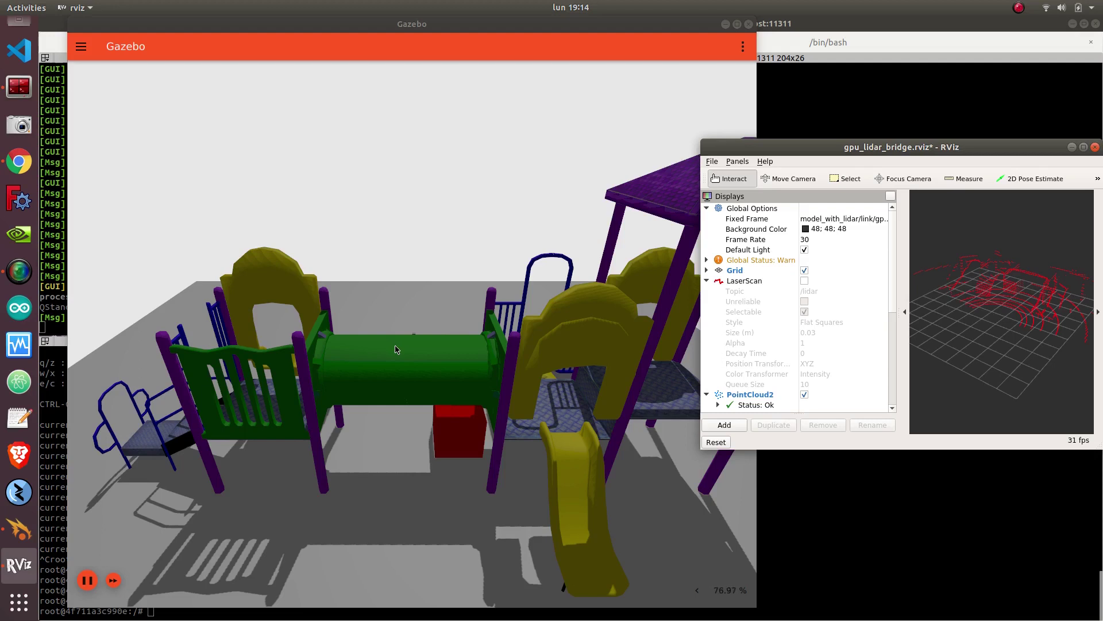
Browse Gazebo's main menu and the list of available plugins several times
click(81, 47)
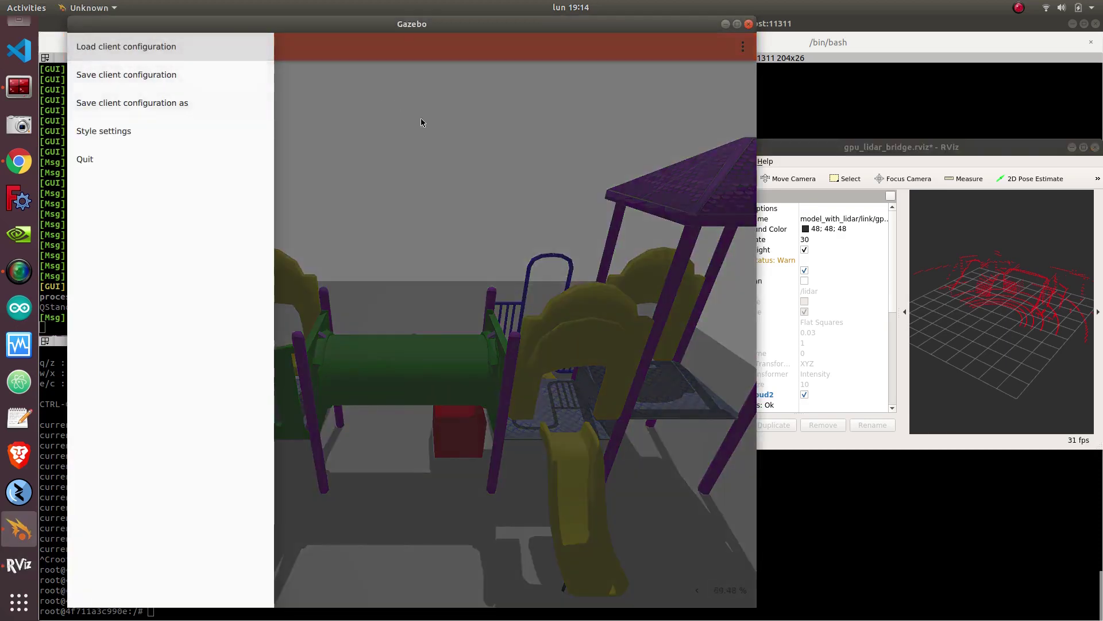
click(273, 108)
click(743, 47)
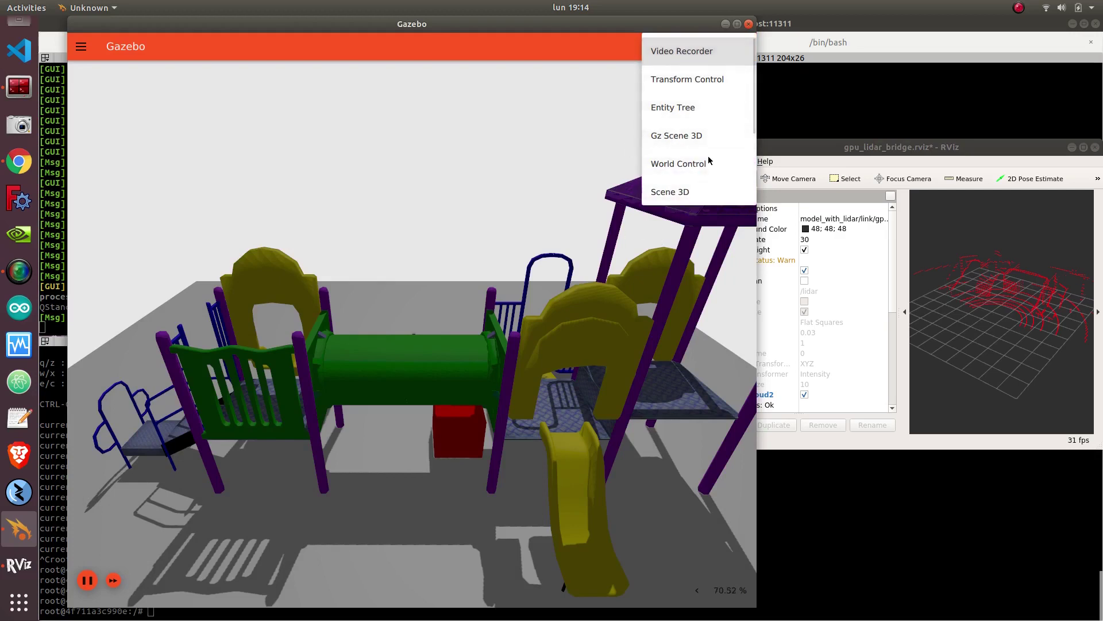
click(608, 61)
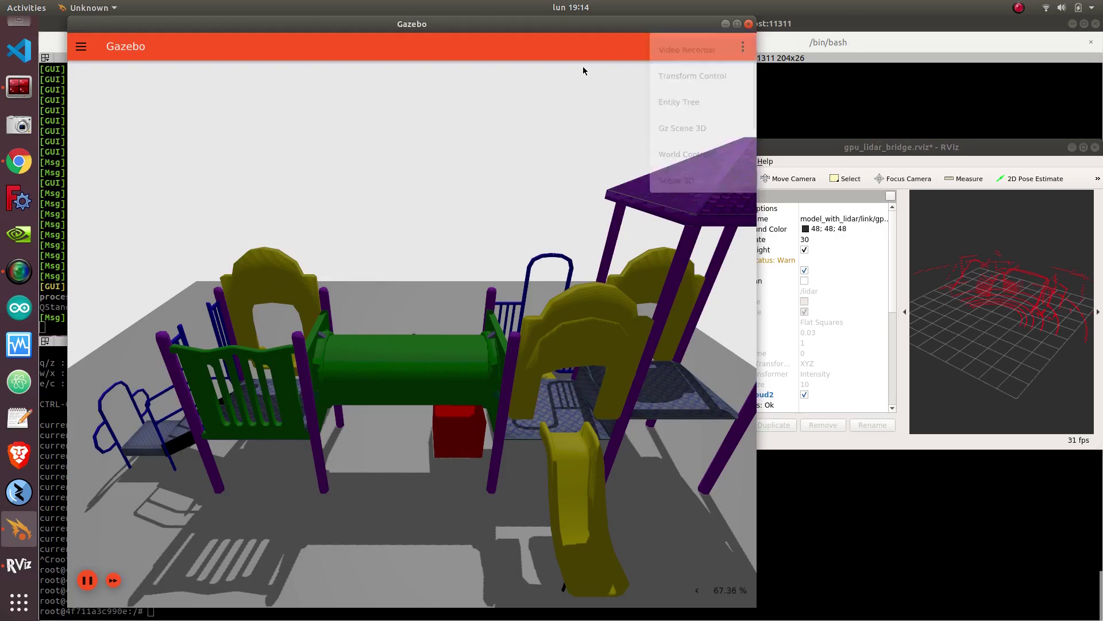
click(743, 49)
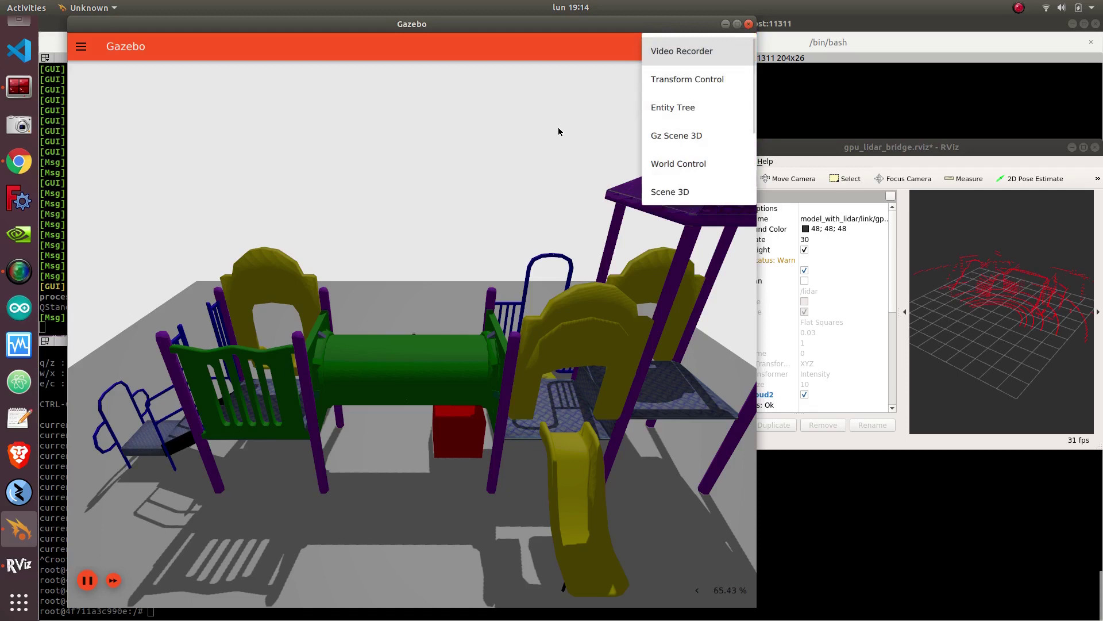
click(546, 163)
scroll(402, 374, down, 5)
scroll(596, 117, up, 5)
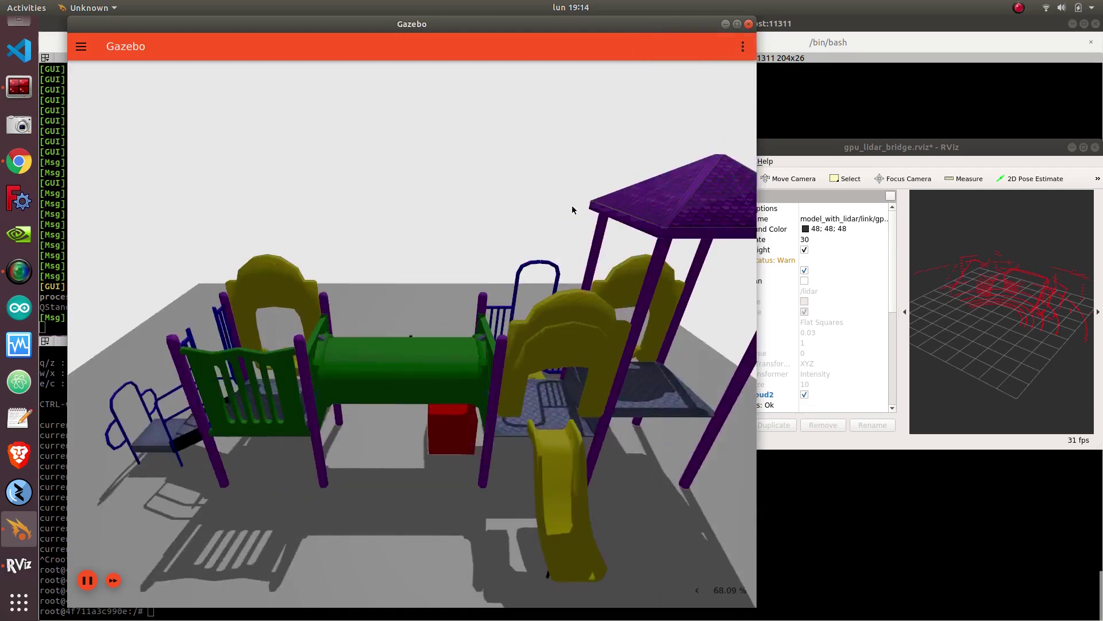
click(743, 48)
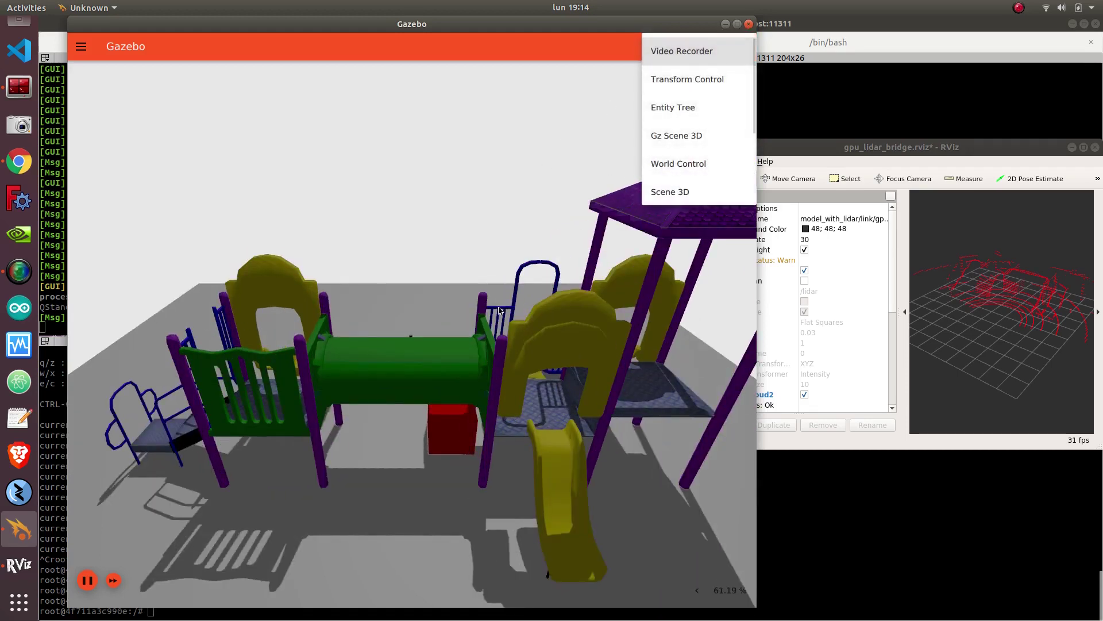
click(423, 330)
Orbit the playground from higher and lower side-on viewpoints
scroll(409, 370, up, 2)
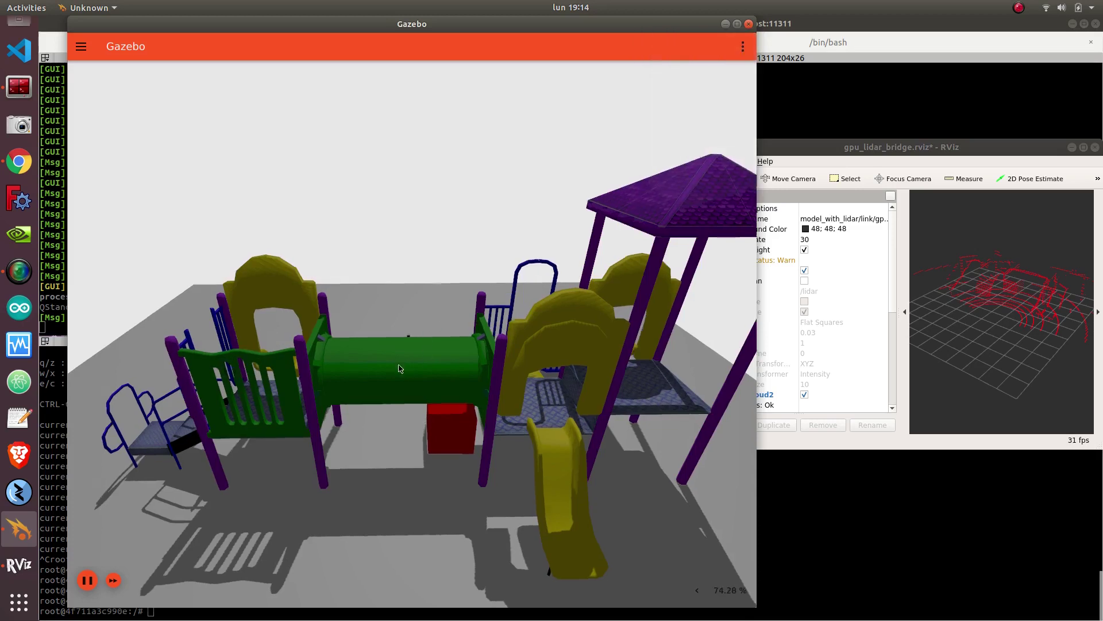
middle_drag(409, 370, 387, 394)
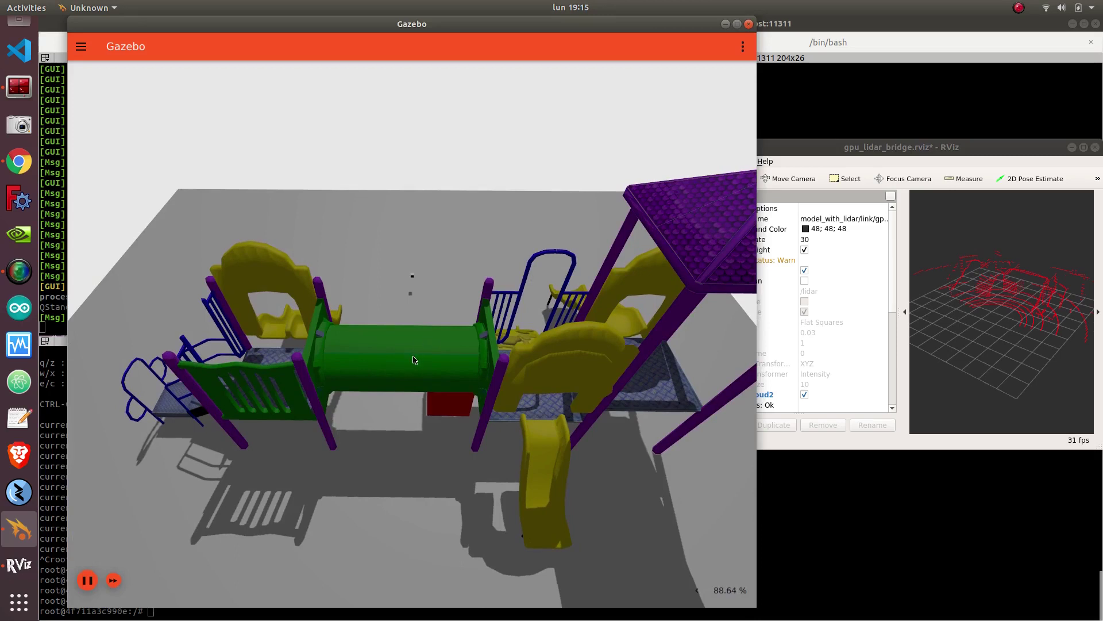
middle_drag(393, 380, 442, 299)
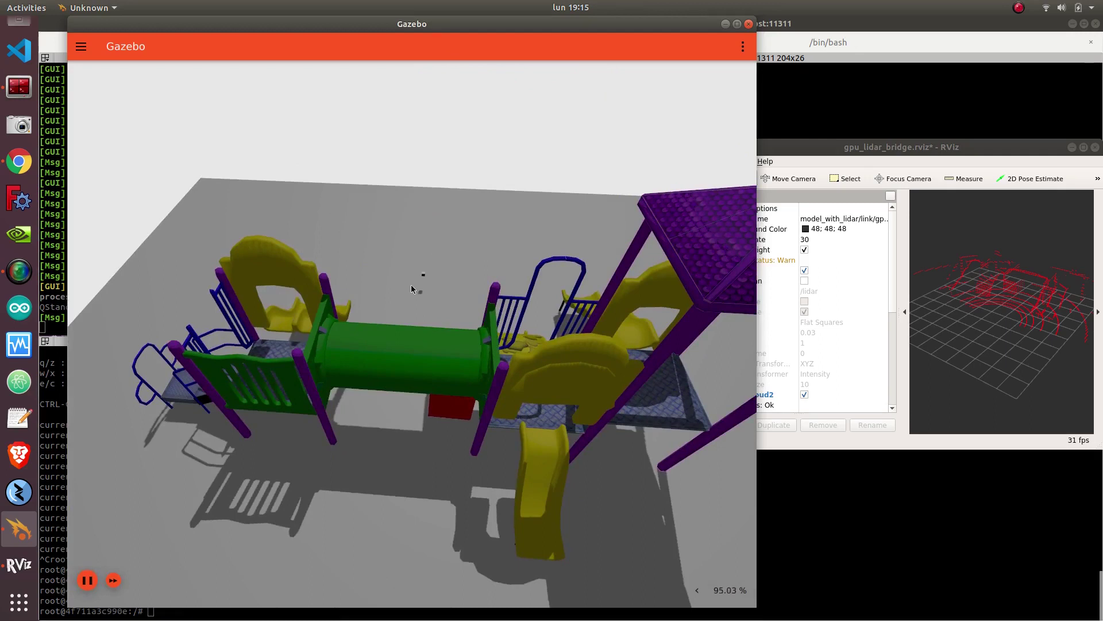
mouse_move(382, 365)
middle_down()
mouse_move(374, 313)
mouse_move(386, 340)
mouse_move(368, 353)
middle_up()
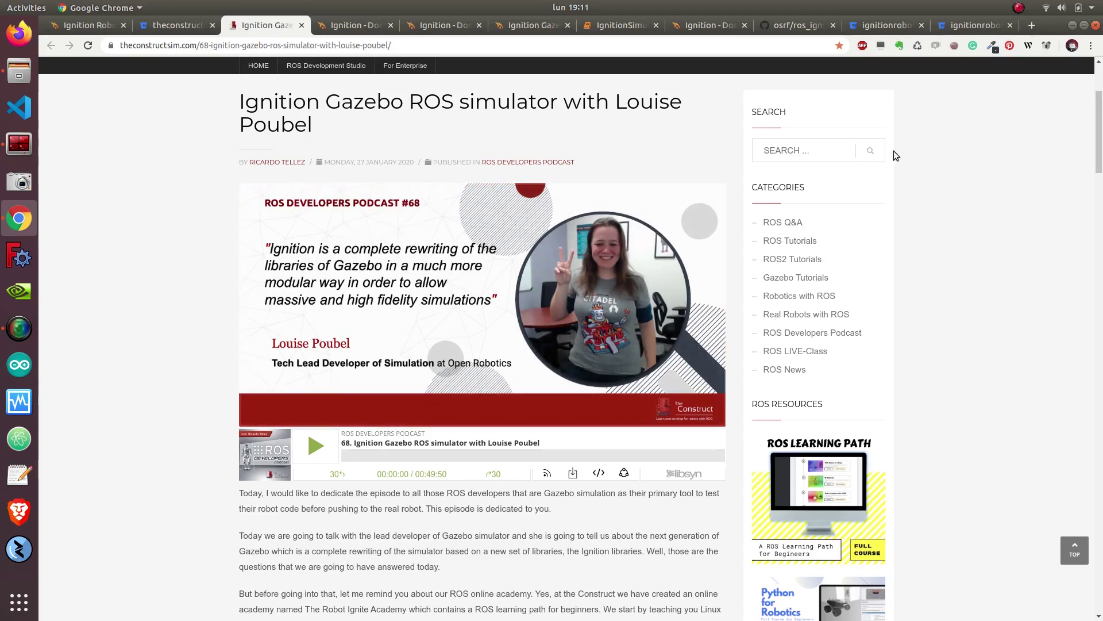
Load robotigniteacademy.com/en/ in a new Chrome tab
click(1032, 24)
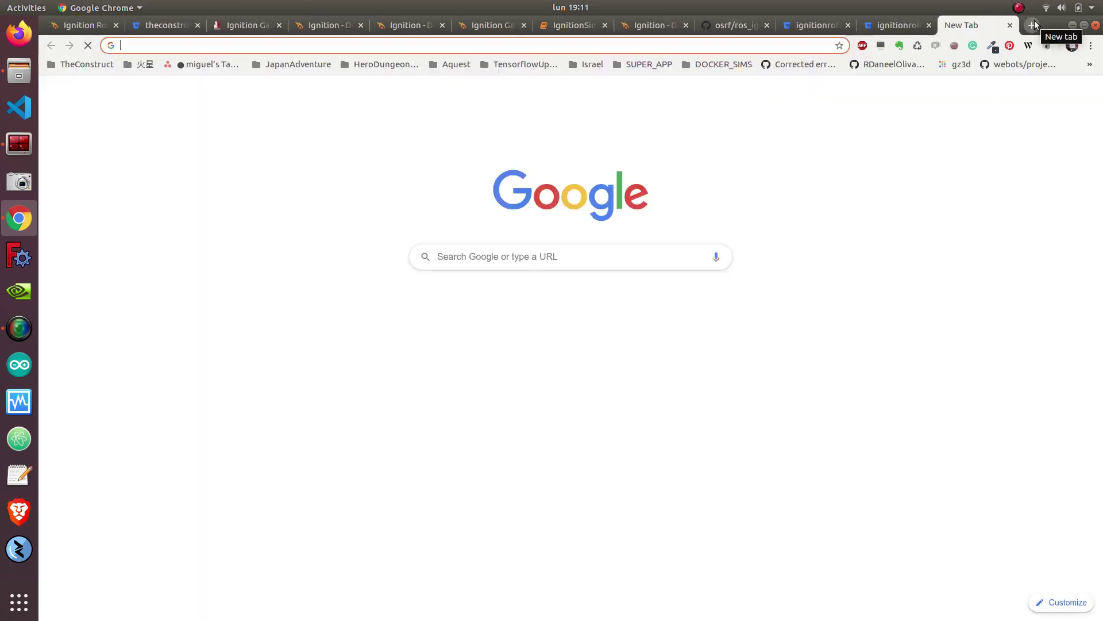
text(robo)
key(Return)
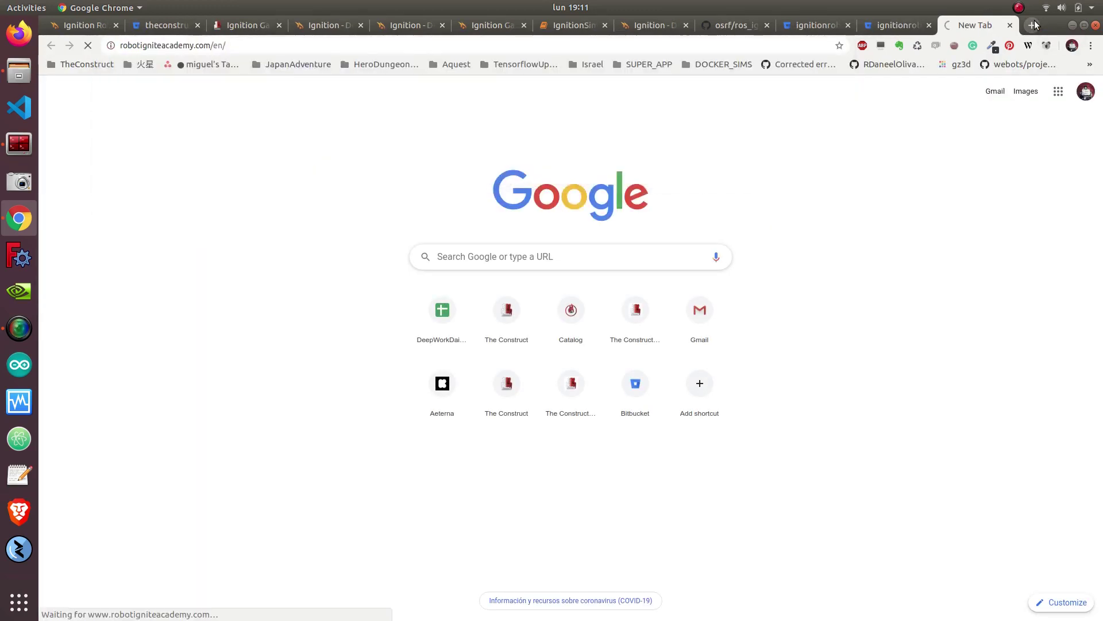